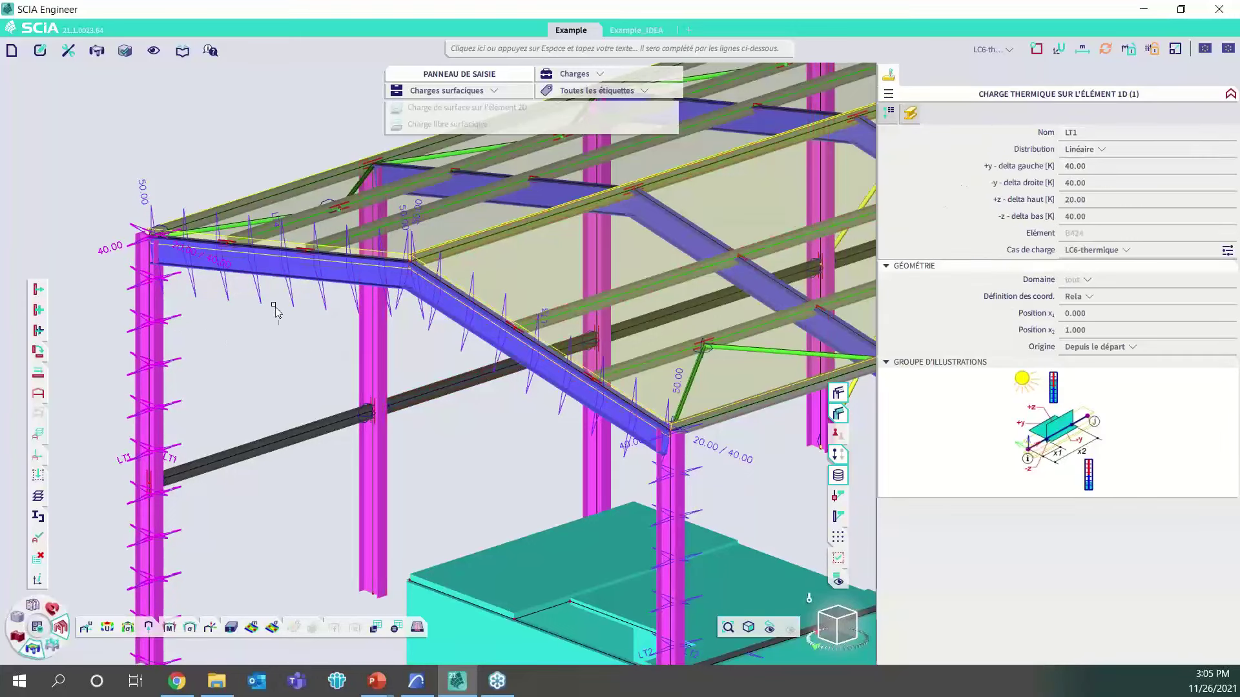
Examine the properties of the constant thermal load on the front frame's left rafter.
key(Escape)
click(331, 296)
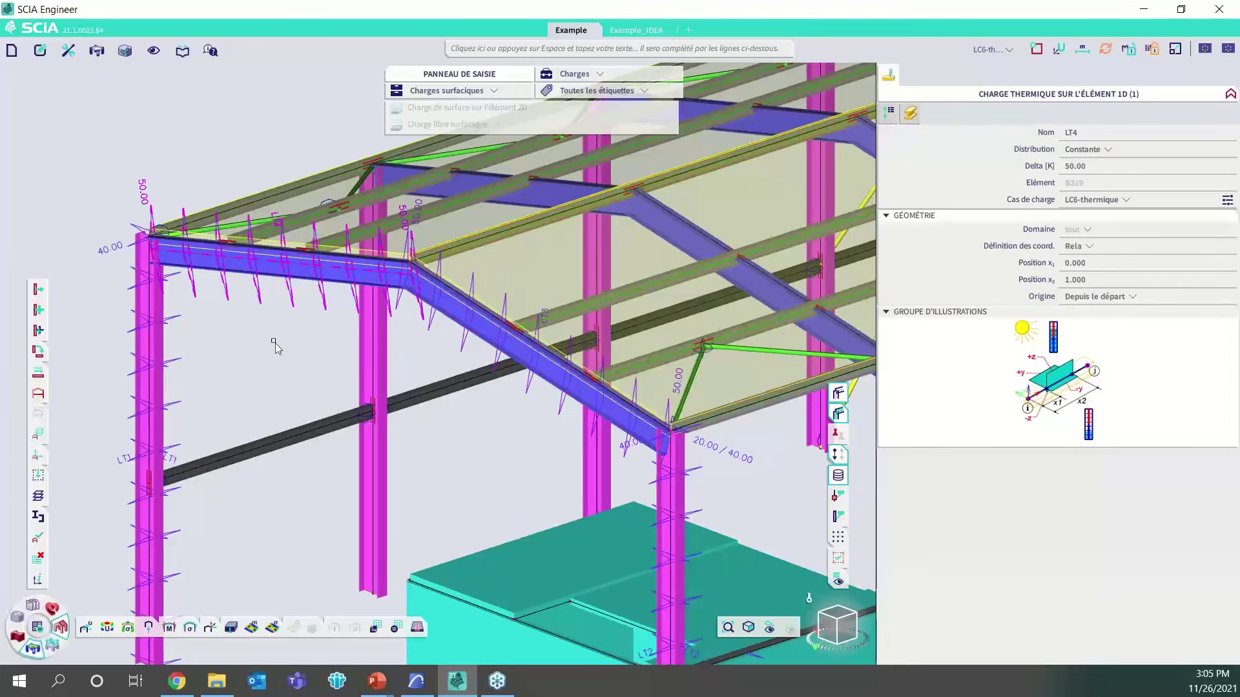
key(Escape)
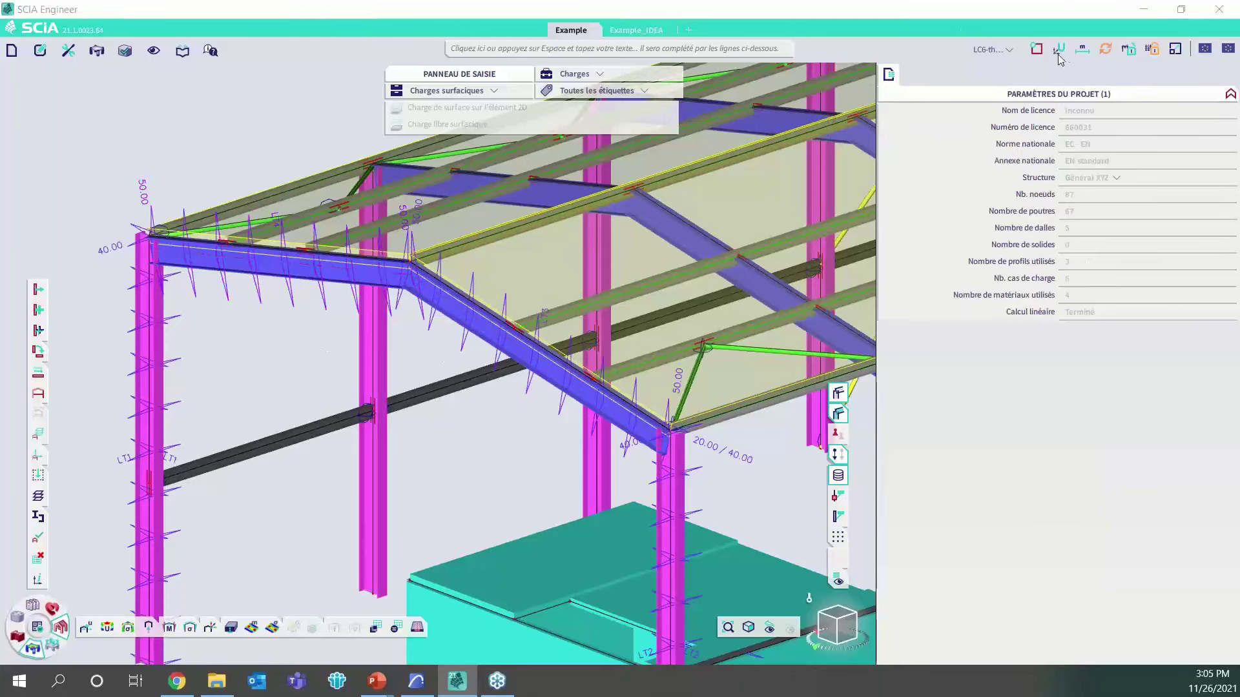
Make LC5 the active load case and show the members as centre lines instead of rendered volumes.
click(995, 49)
click(924, 133)
scroll(508, 435, down, 2)
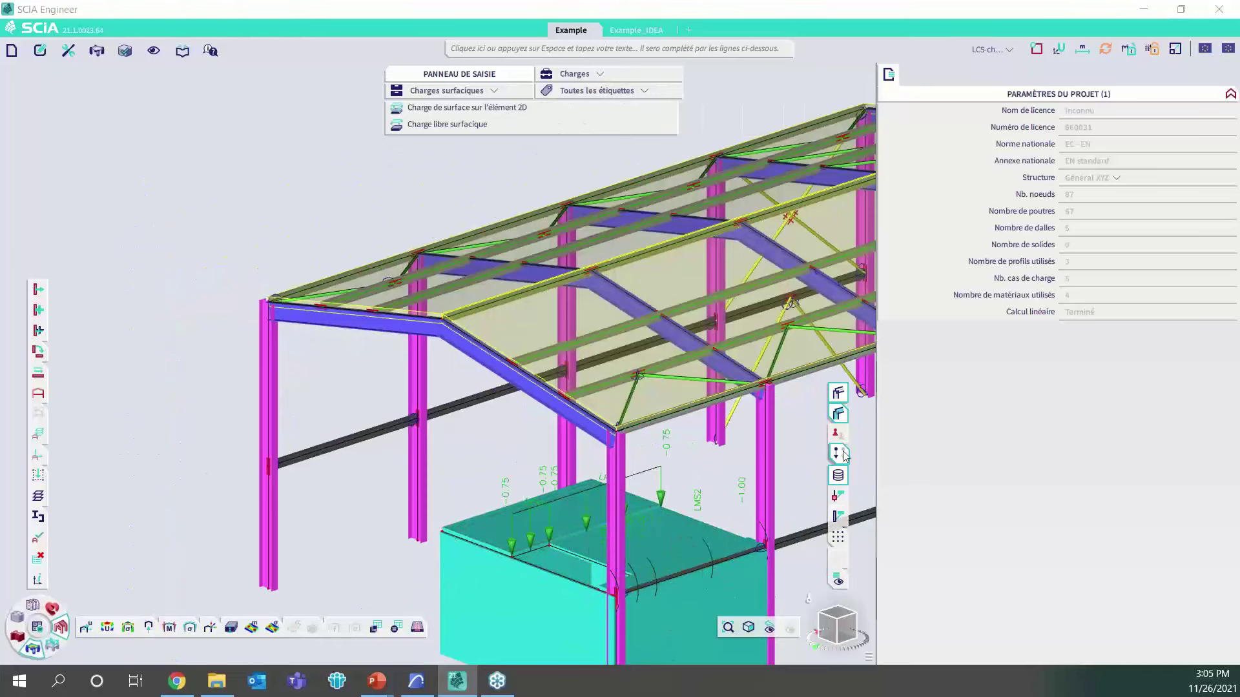
click(838, 392)
scroll(518, 568, up, 2)
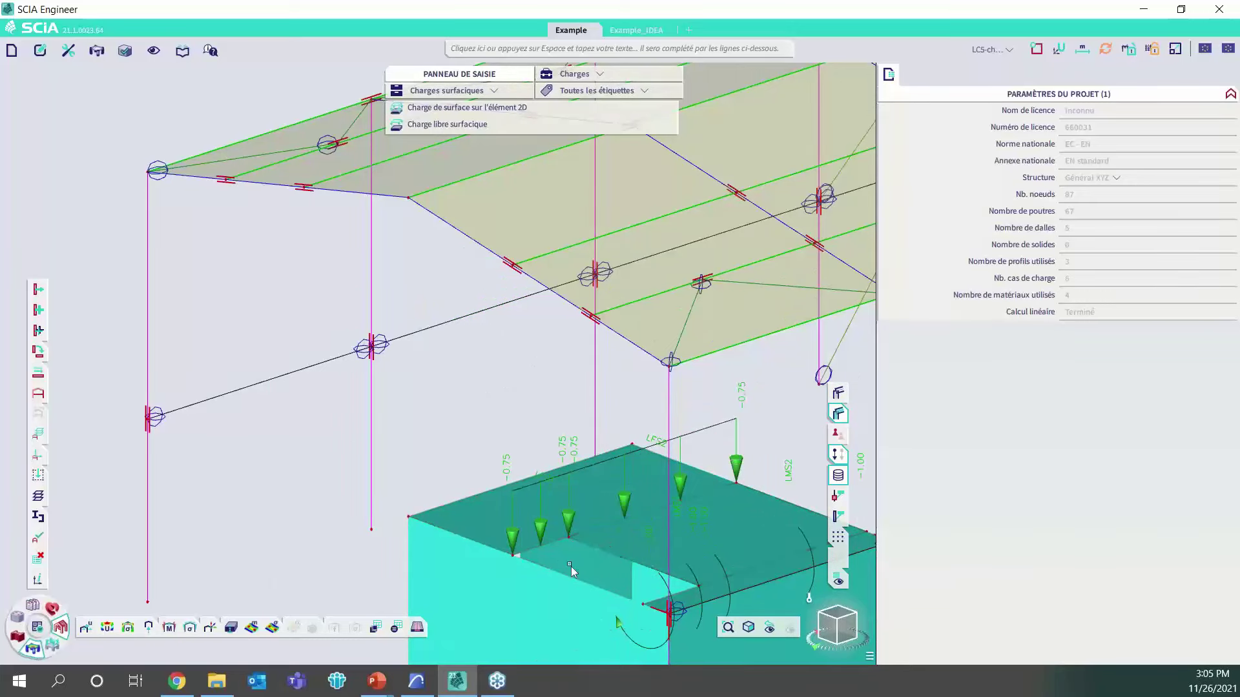
Inspect the properties of the two cross-links where the upper wall bracing diagonals intersect, on the near and far sides of the hall.
scroll(691, 584, down, 3)
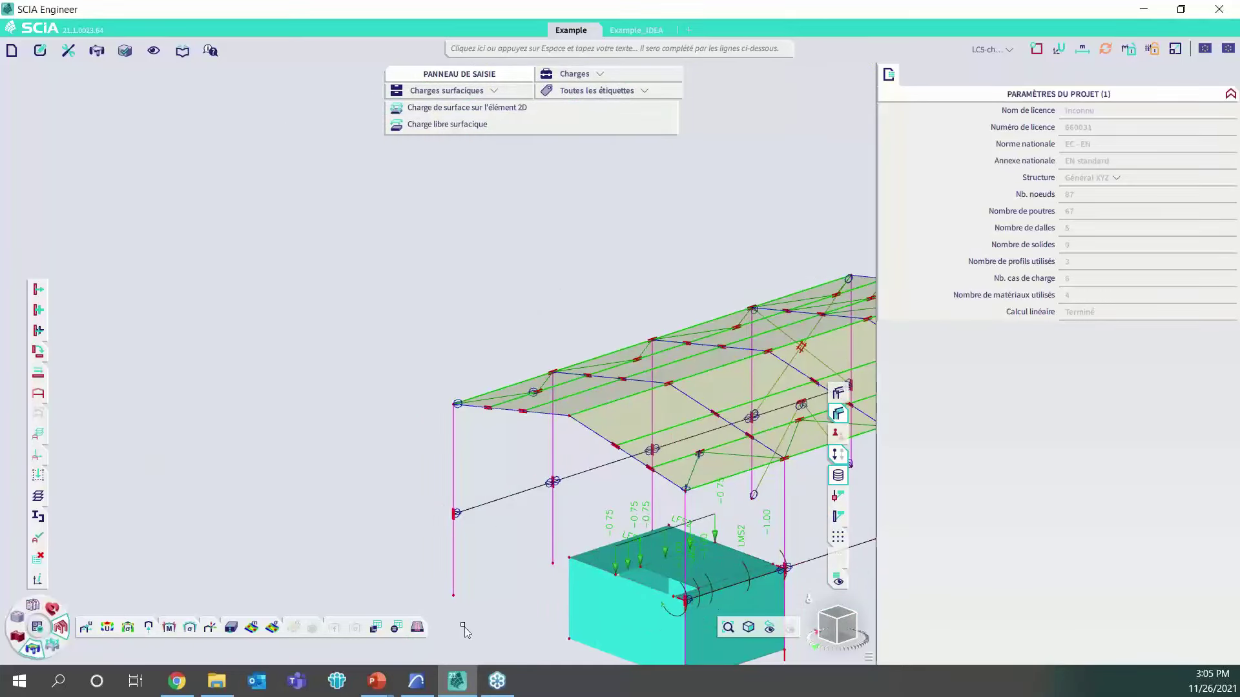
scroll(481, 620, down, 3)
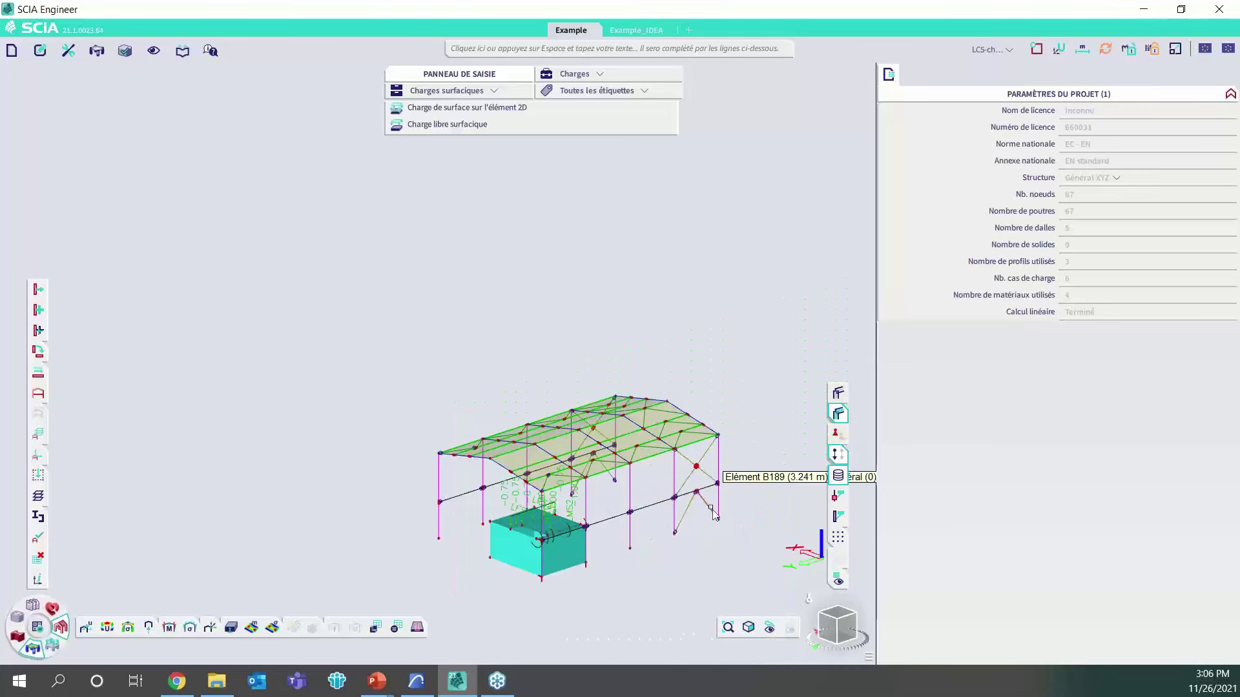
scroll(714, 512, up, 2)
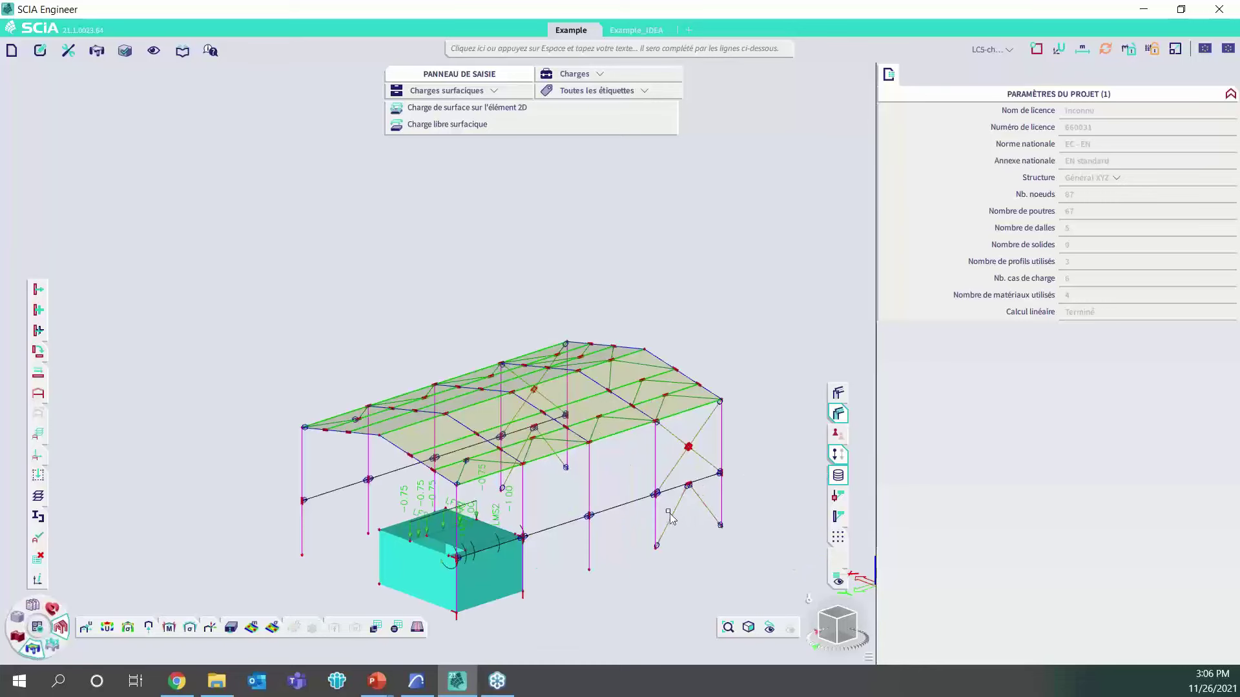
scroll(756, 548, up, 5)
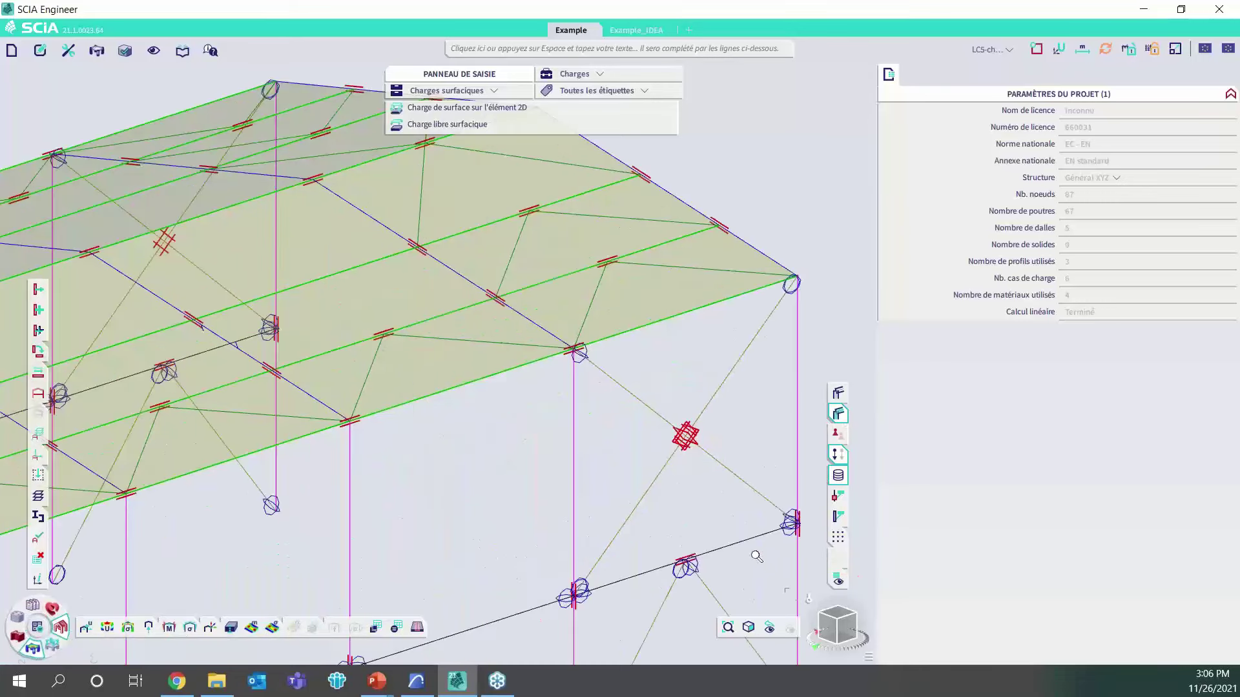
click(846, 631)
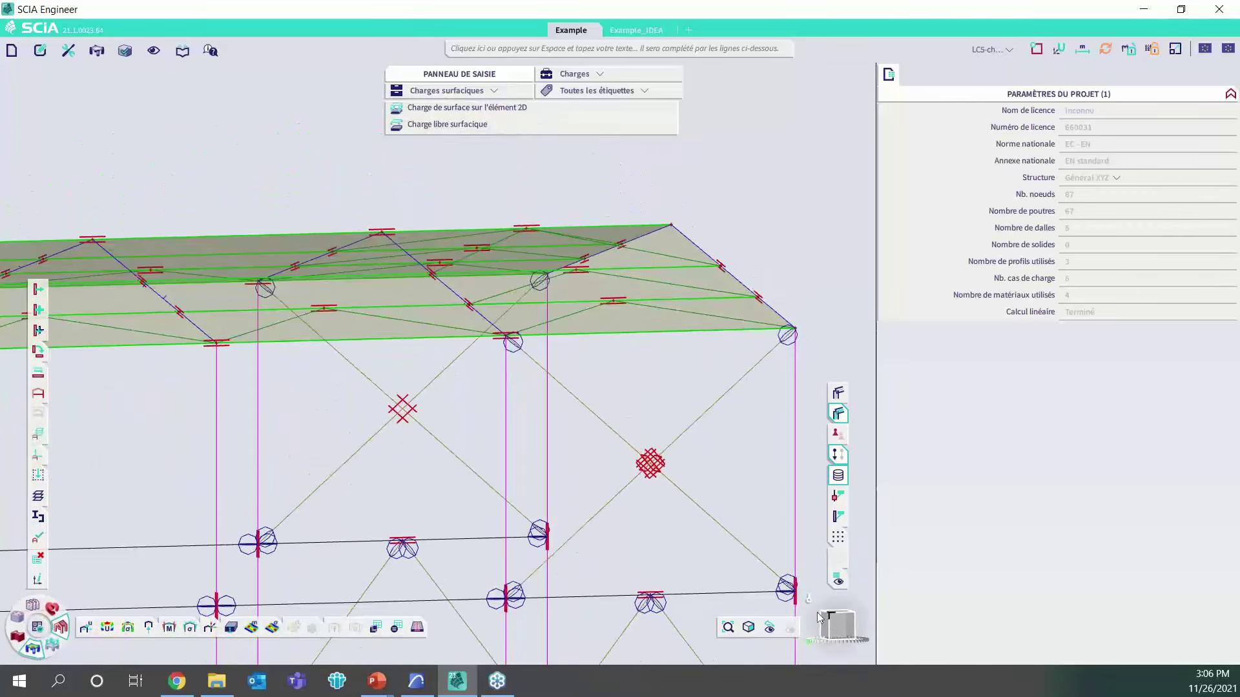
click(666, 472)
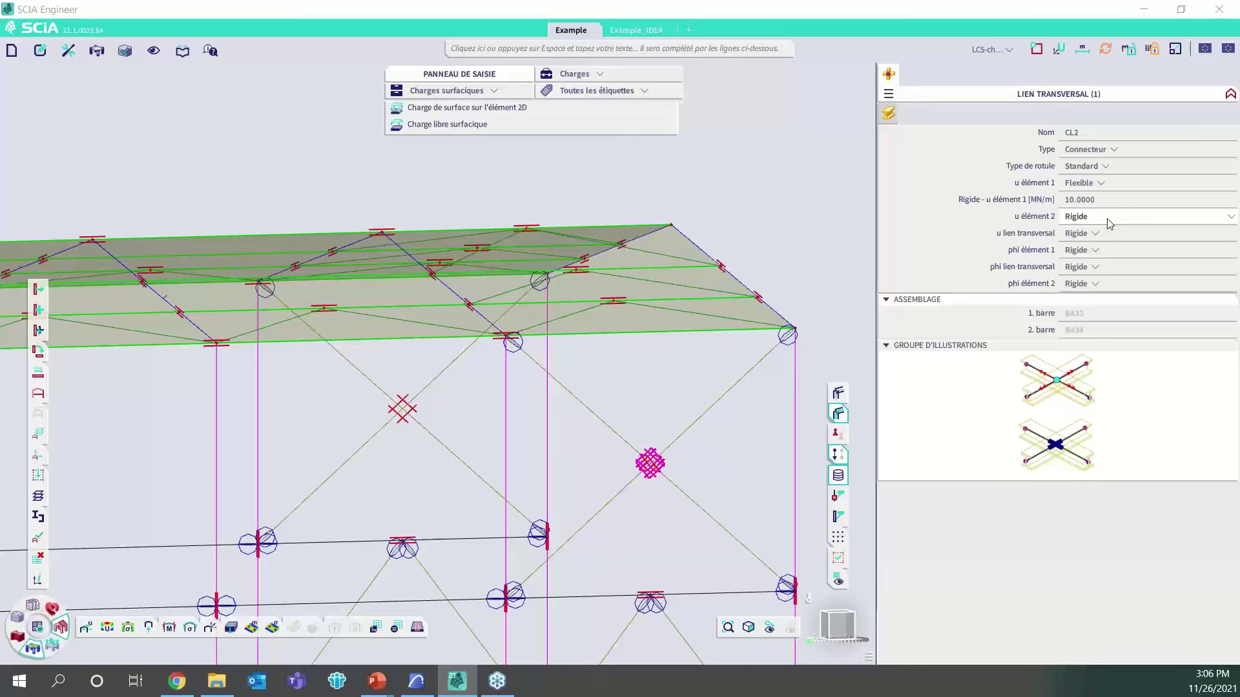
key(Escape)
click(419, 412)
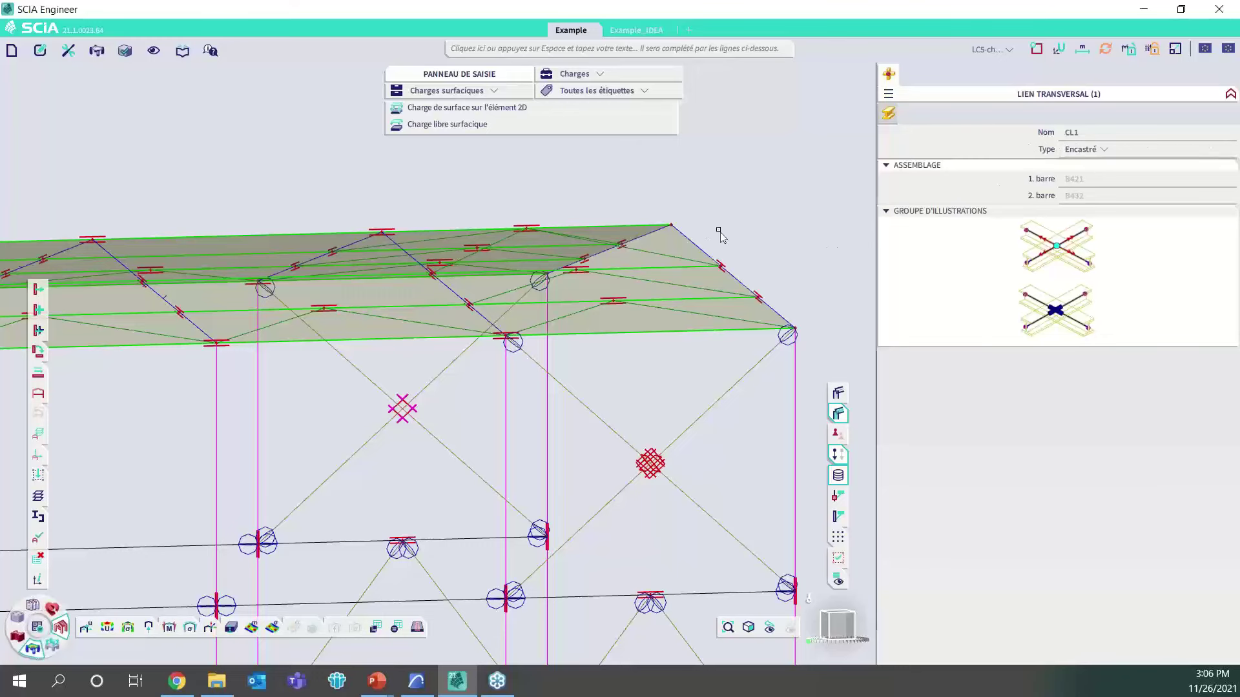
key(Escape)
Start exporting the whole model as a SAF model and set the SAF version to 2.0.0.
scroll(743, 203, down, 2)
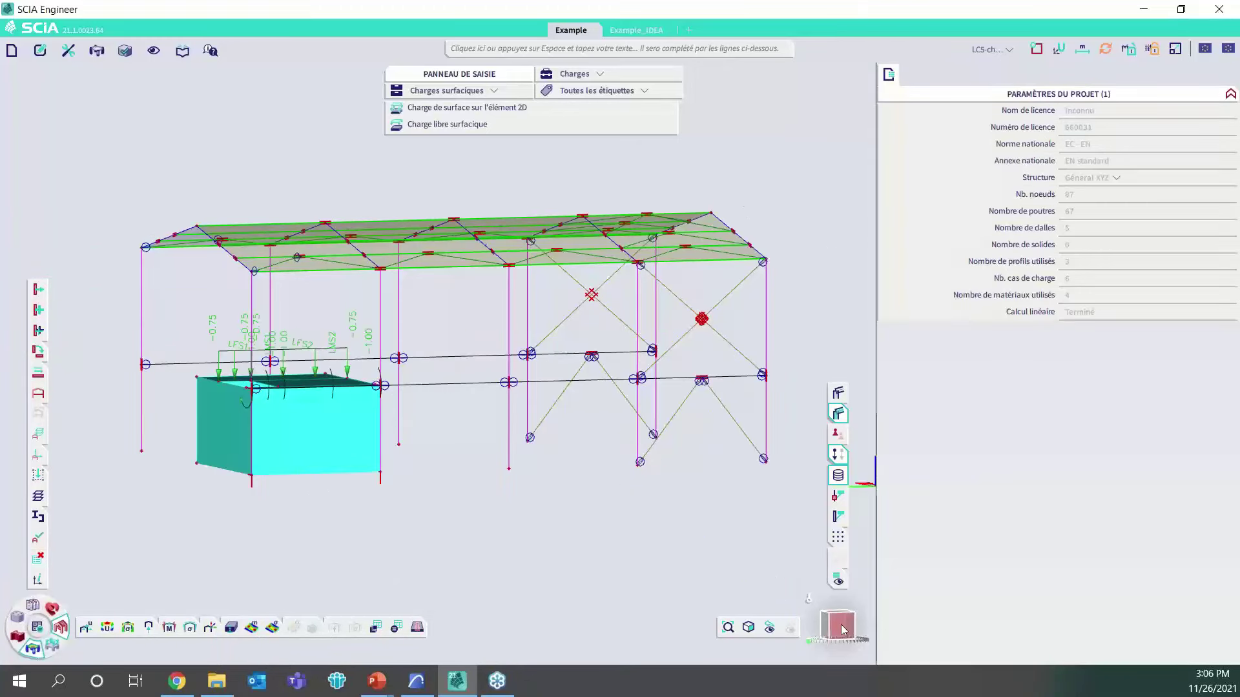
click(853, 634)
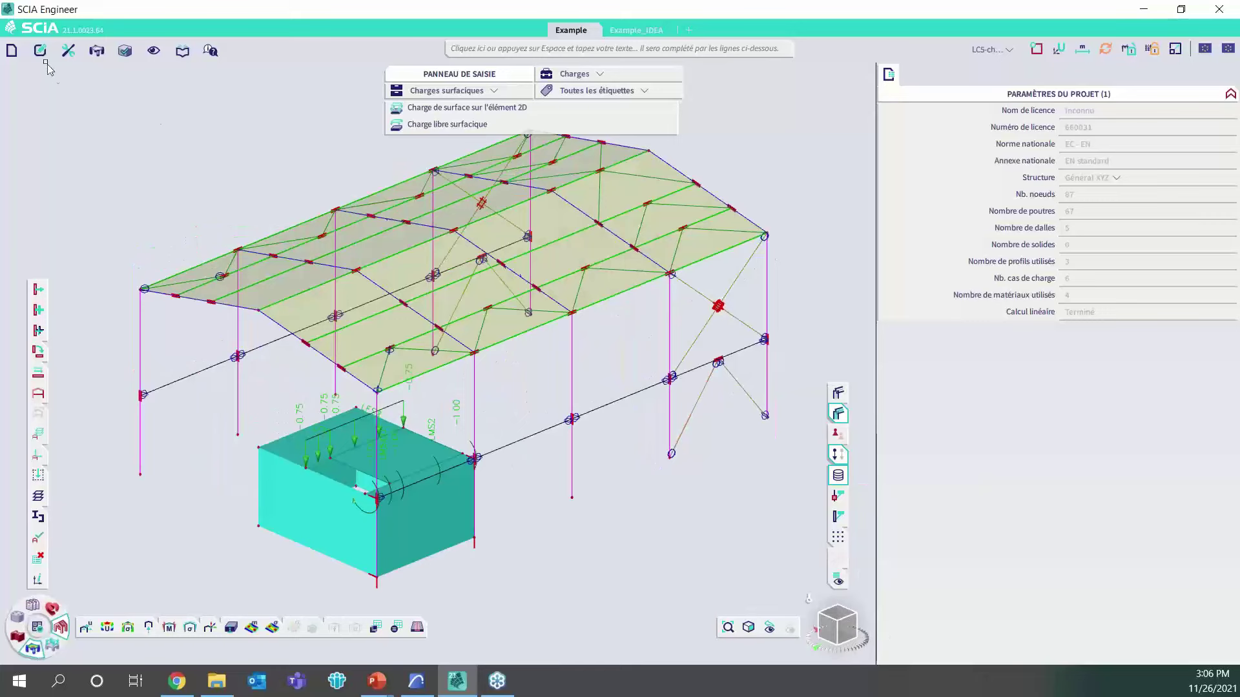
click(13, 50)
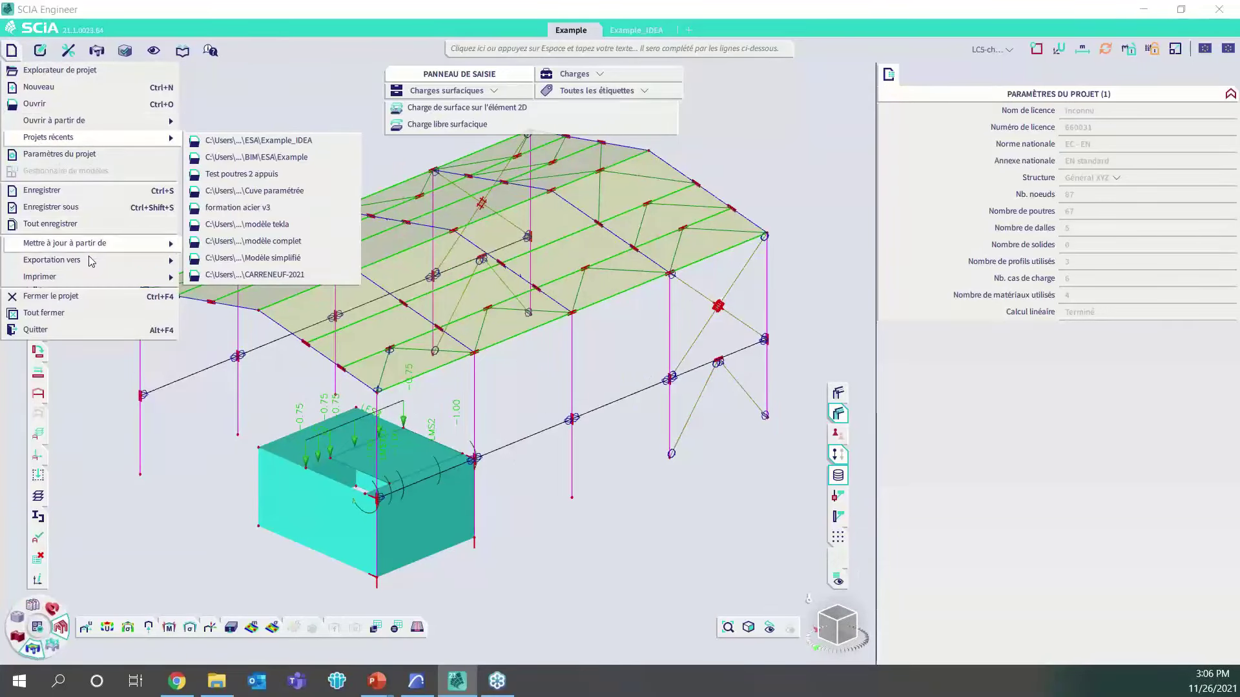
mouse_move(91, 260)
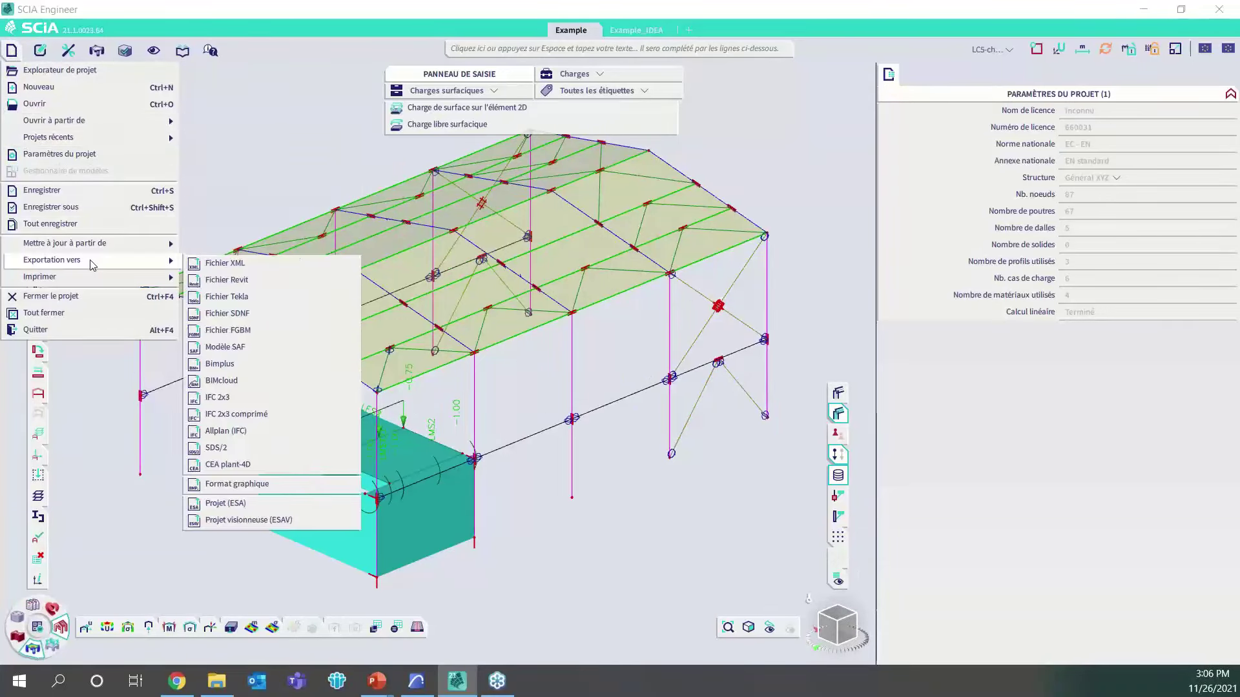
click(270, 331)
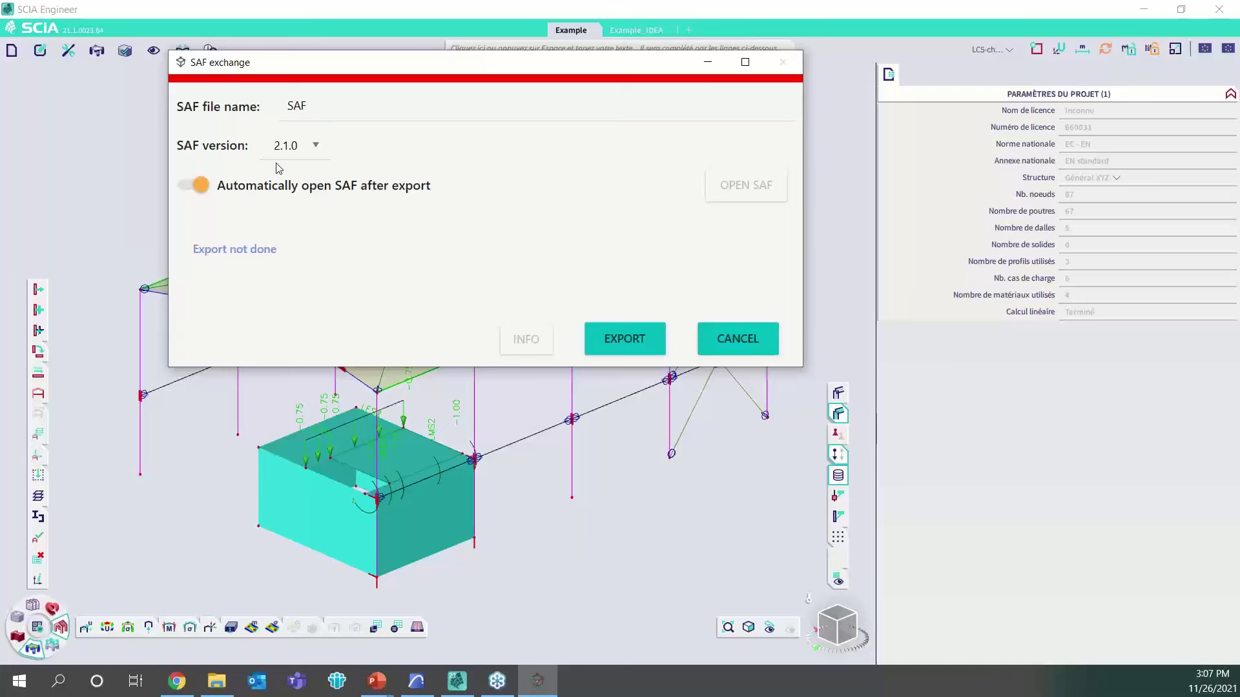
click(303, 147)
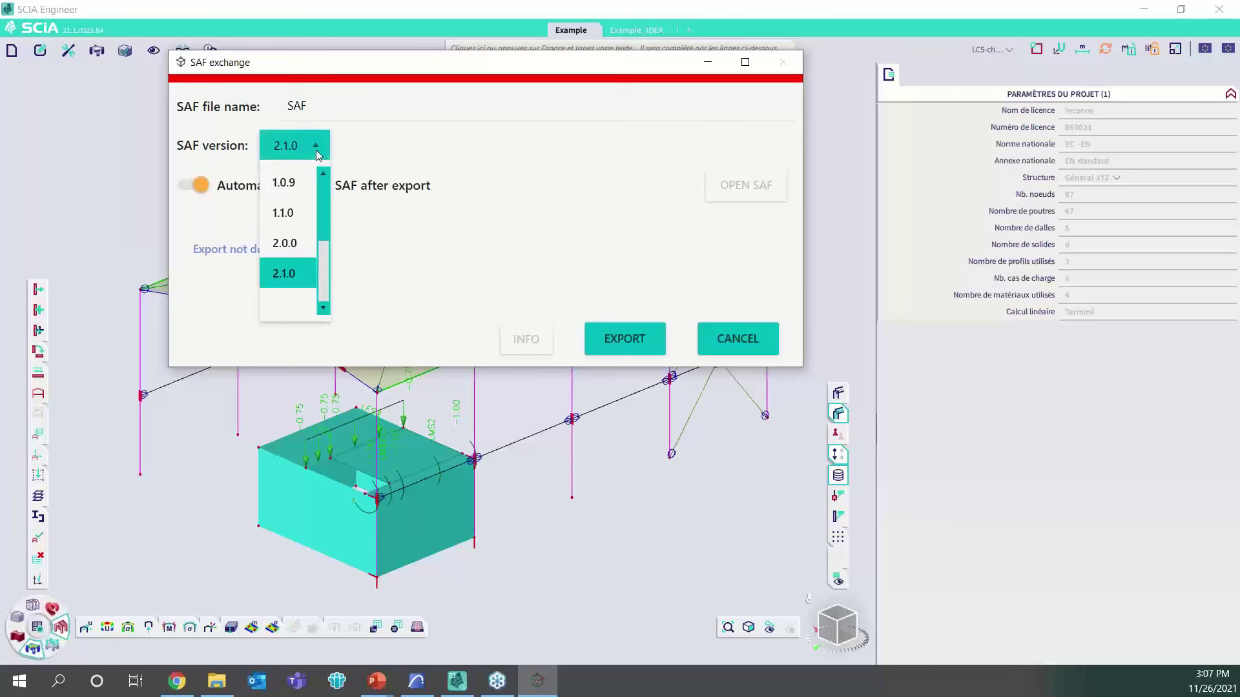
click(285, 244)
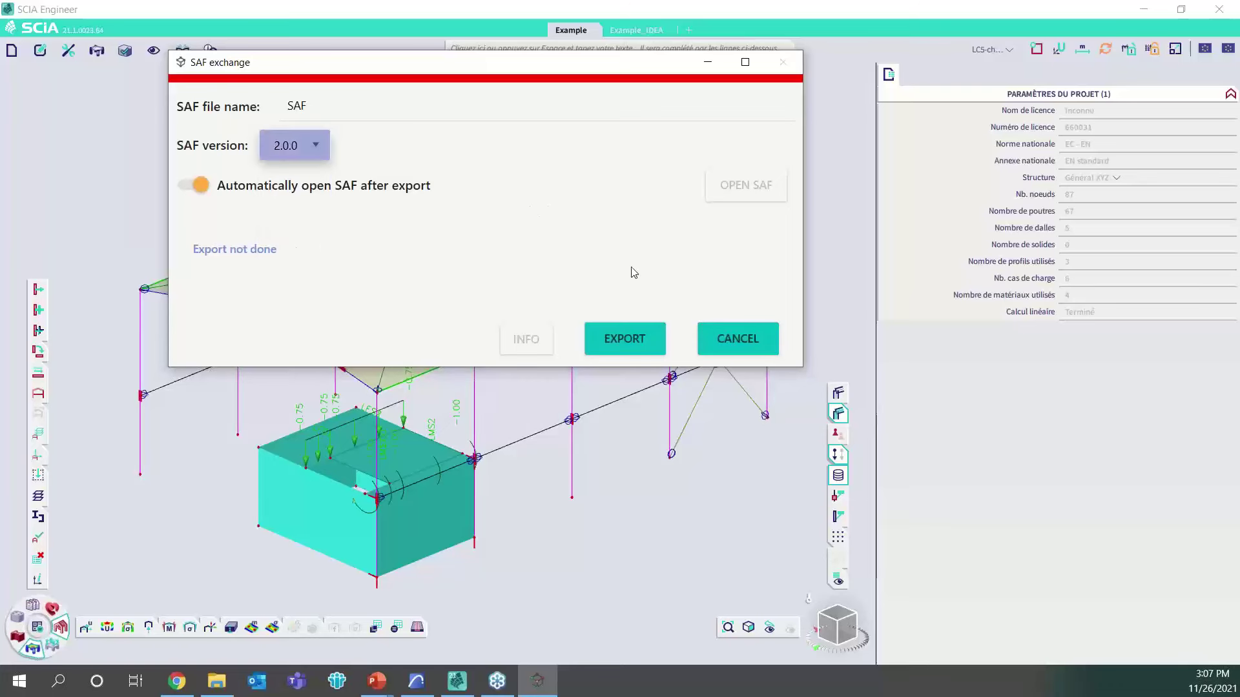
Export the SAF file as Exemple SAF in the Webinaire > BIM folder, replacing the existing file.
click(621, 348)
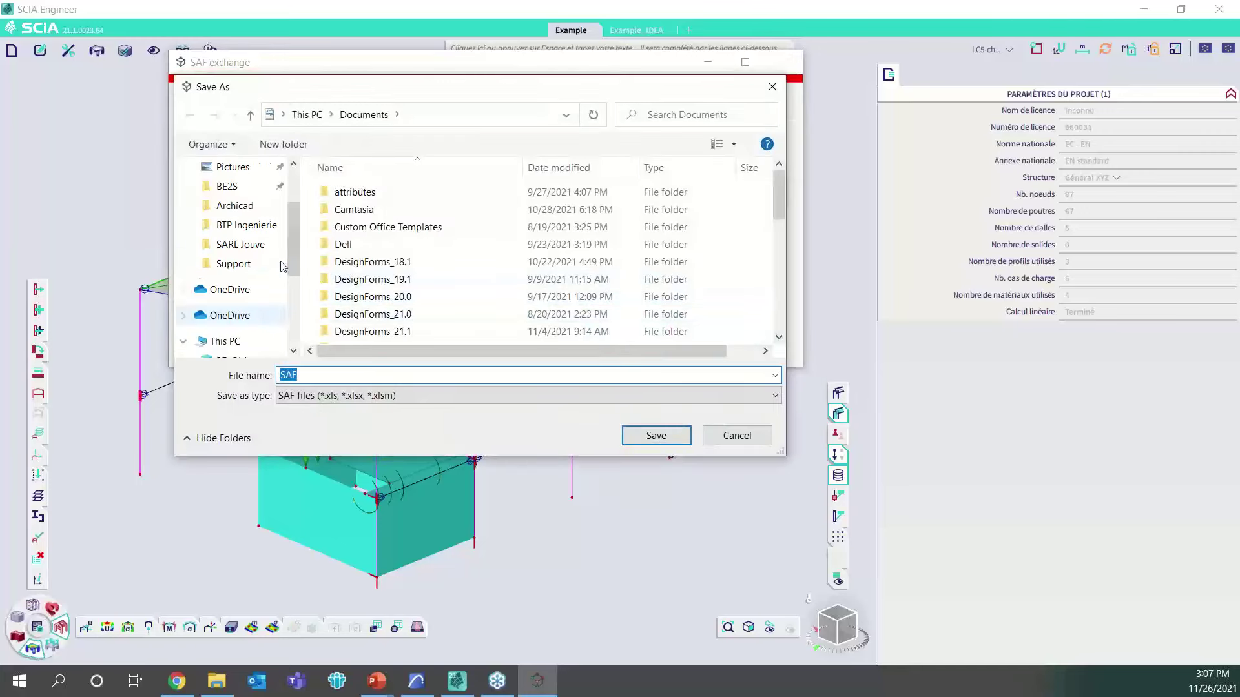
scroll(258, 213, up, 1)
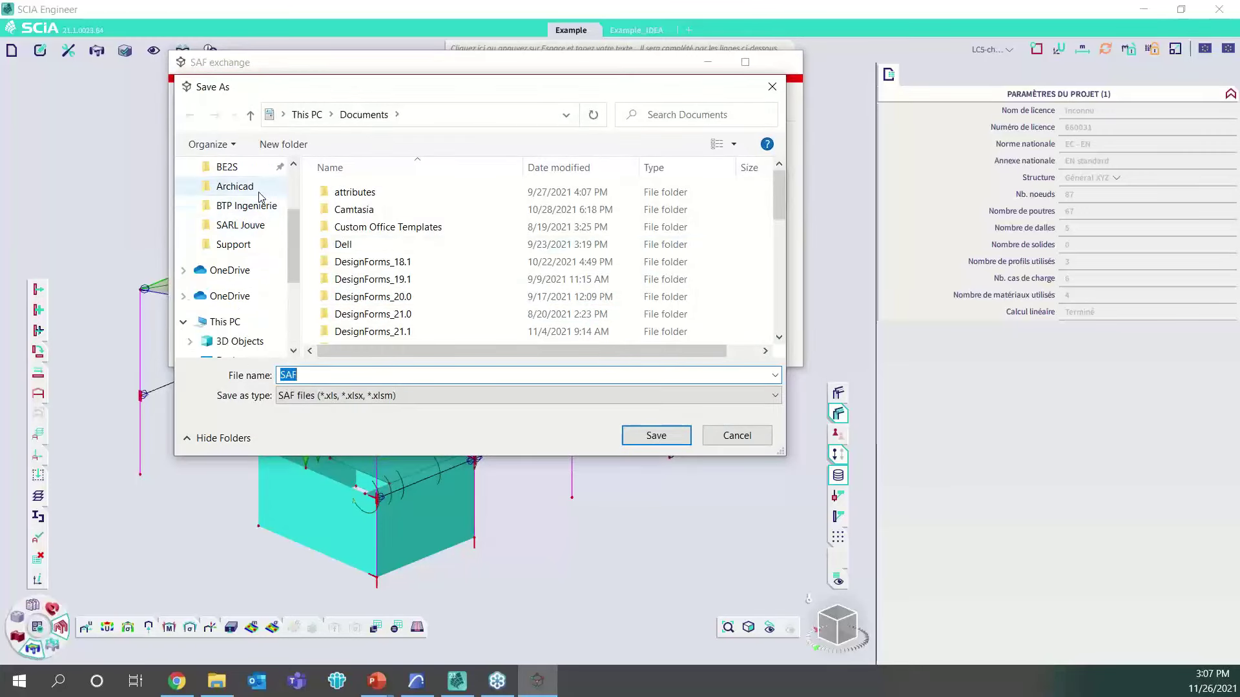
click(234, 186)
click(412, 114)
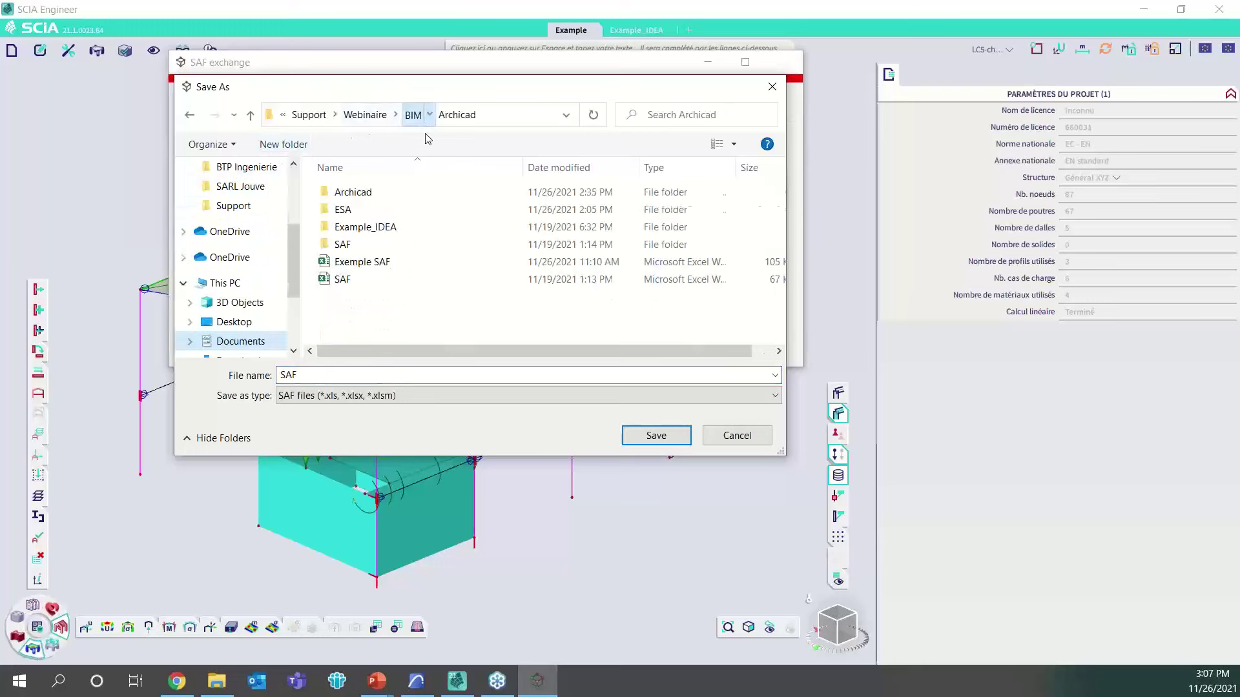
click(372, 263)
click(656, 435)
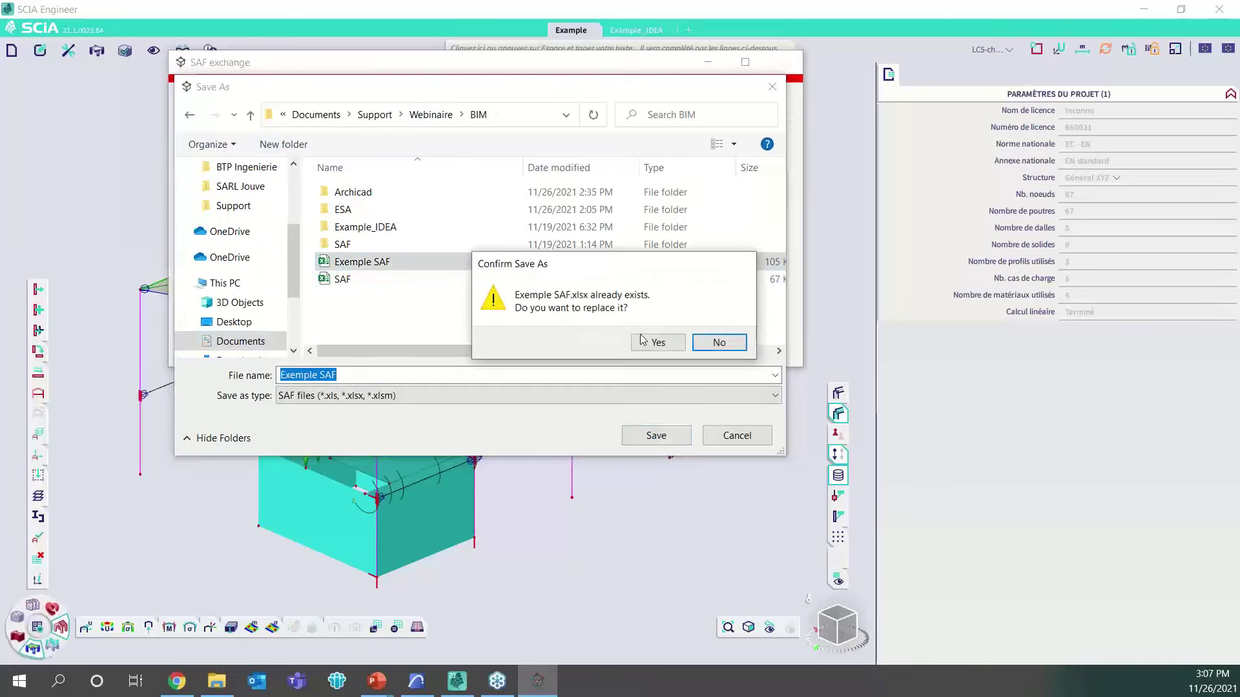
click(573, 340)
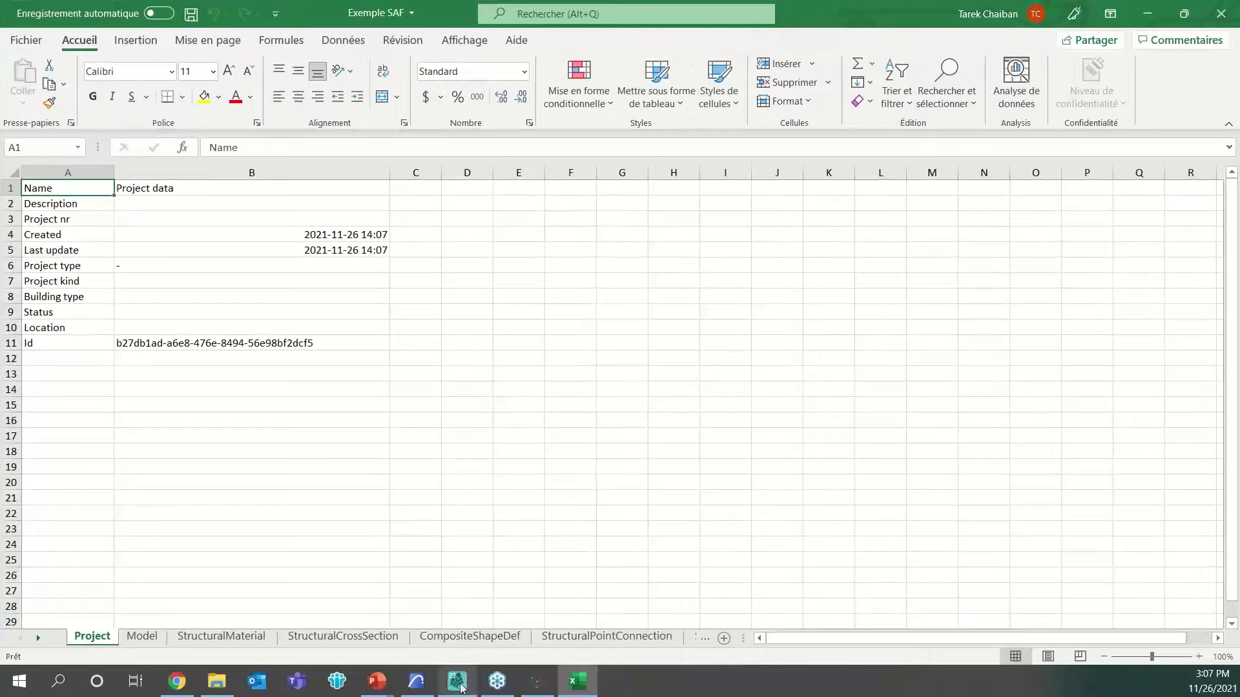
Return to the SAF exchange window from Excel and review the detailed export information for the exported object types.
click(458, 681)
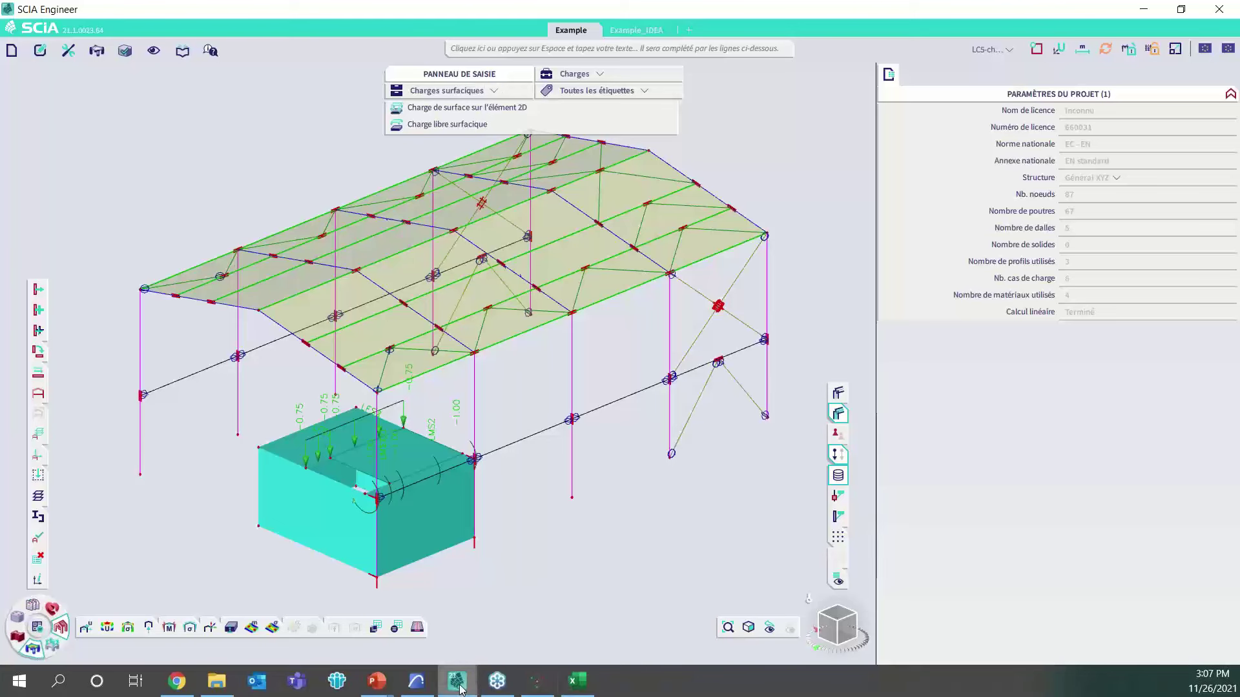
click(537, 681)
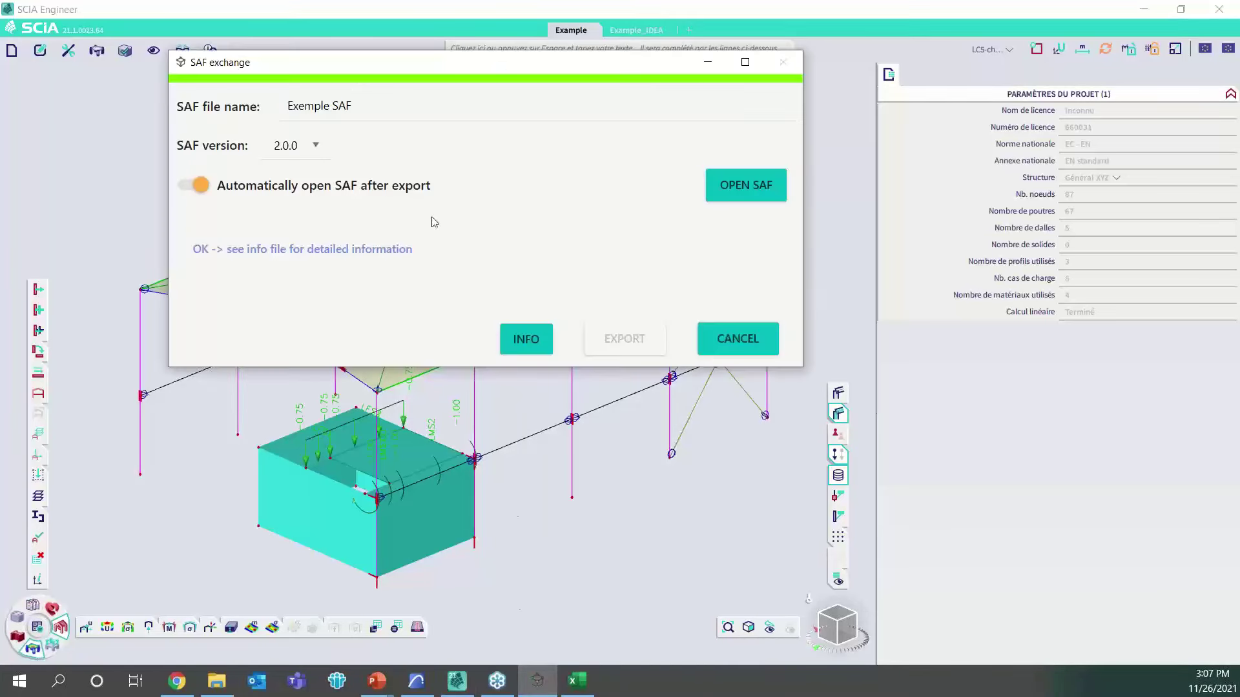
click(528, 340)
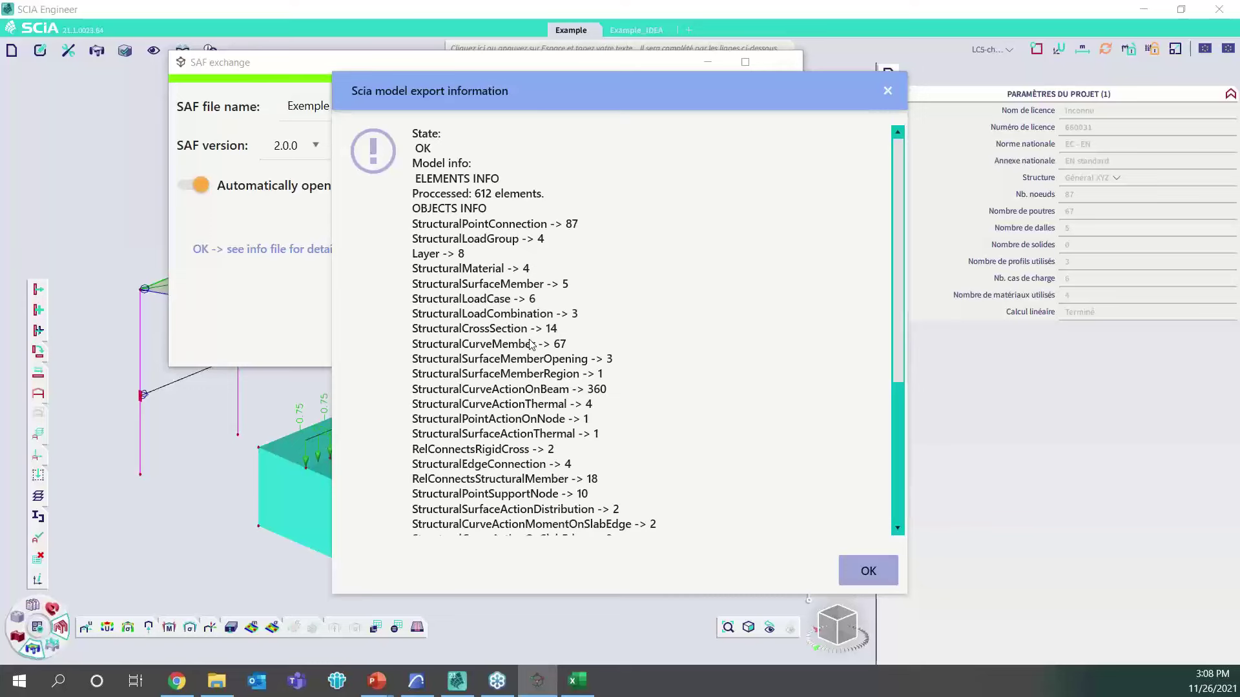
scroll(519, 251, down, 3)
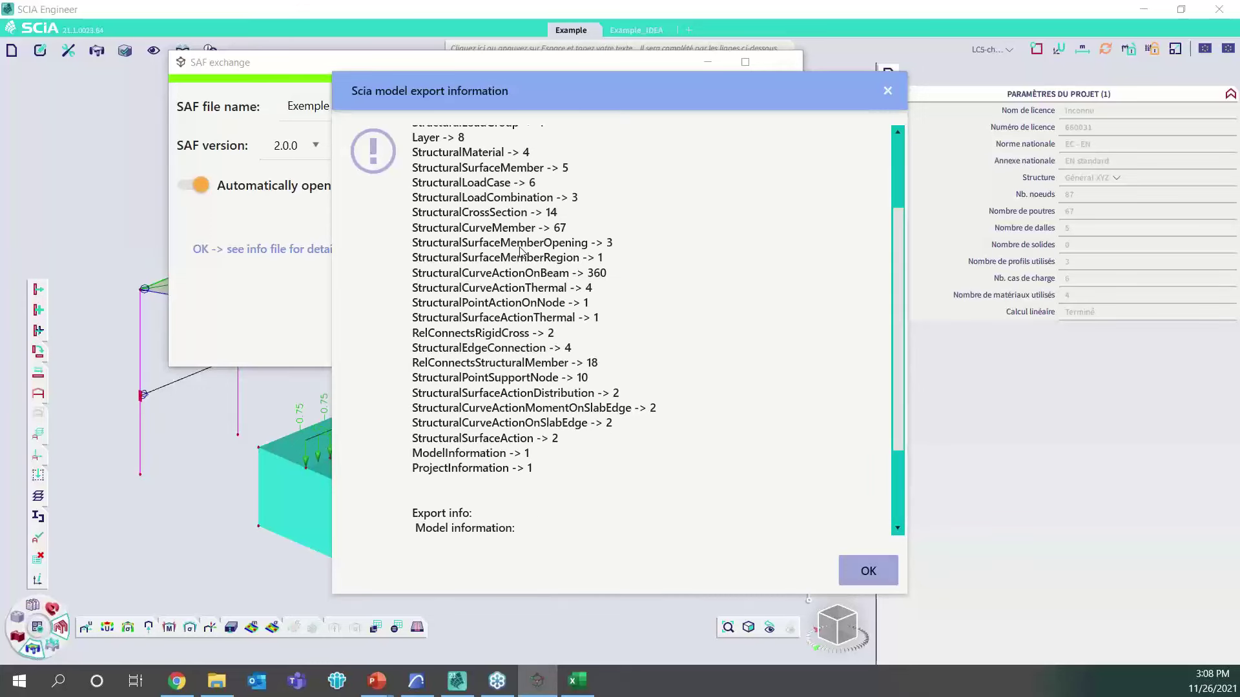
scroll(522, 257, up, 3)
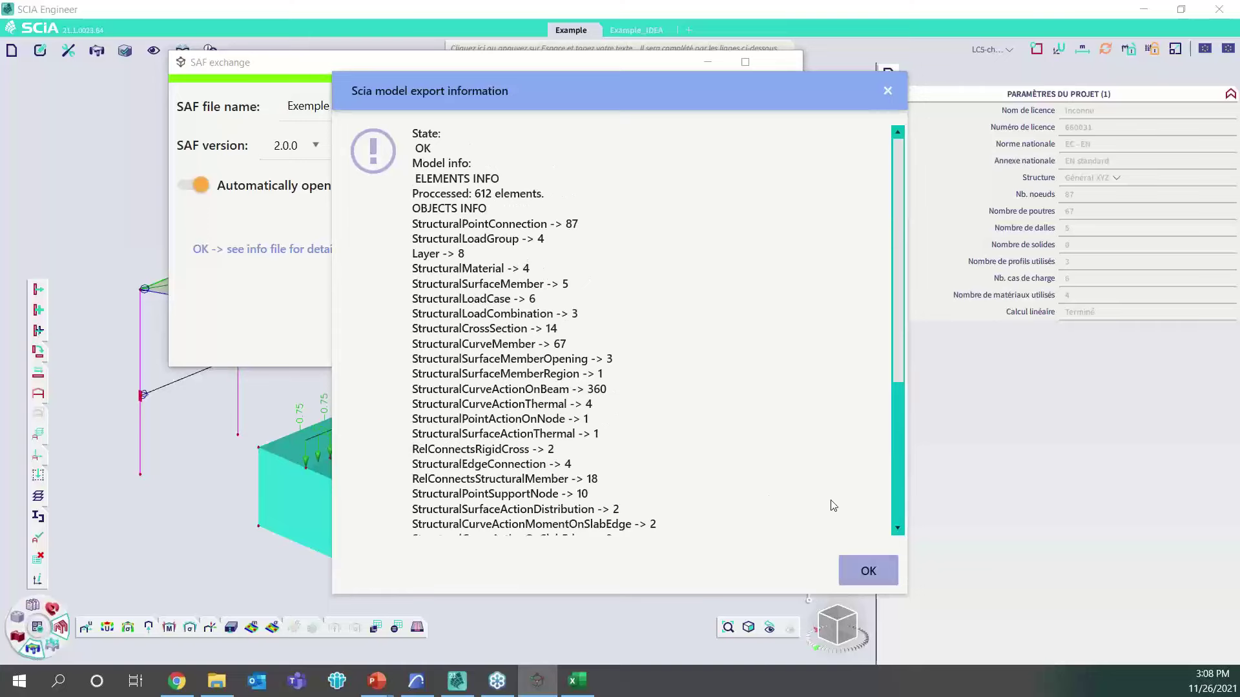
click(868, 571)
Switch to the Exemple SAF workbook in Excel and activate the RelConnectsRigidCross sheet.
click(577, 686)
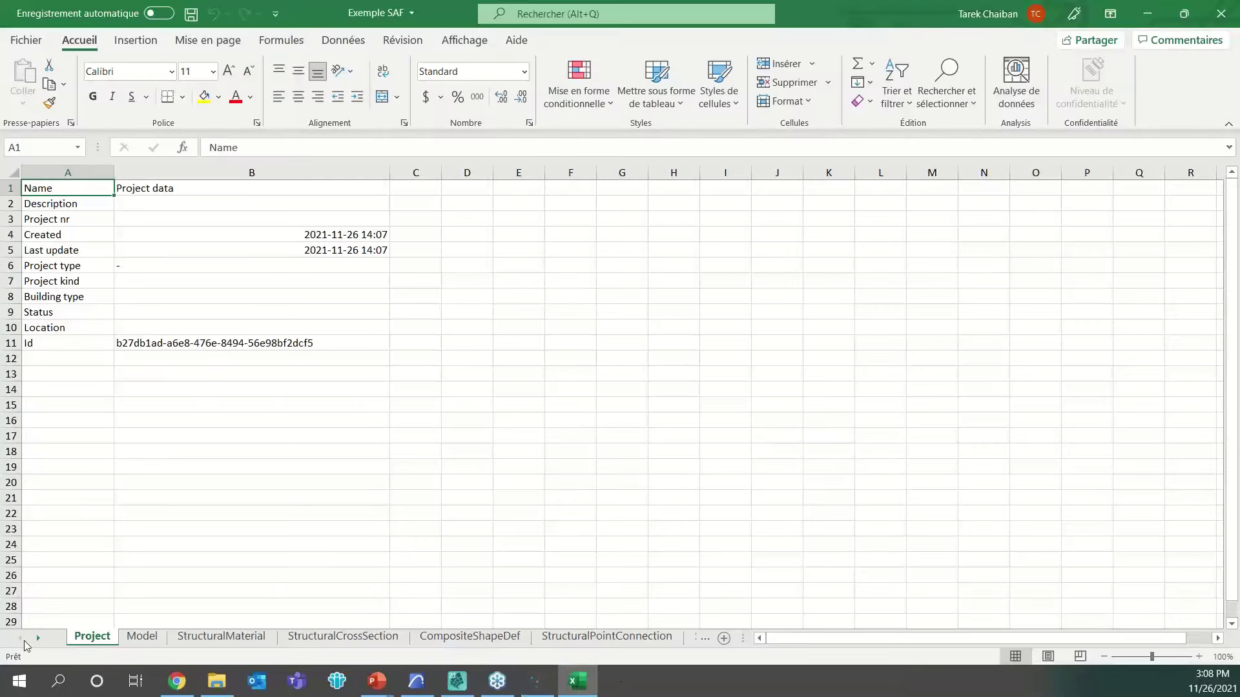
right_click(22, 639)
scroll(238, 538, down, 1)
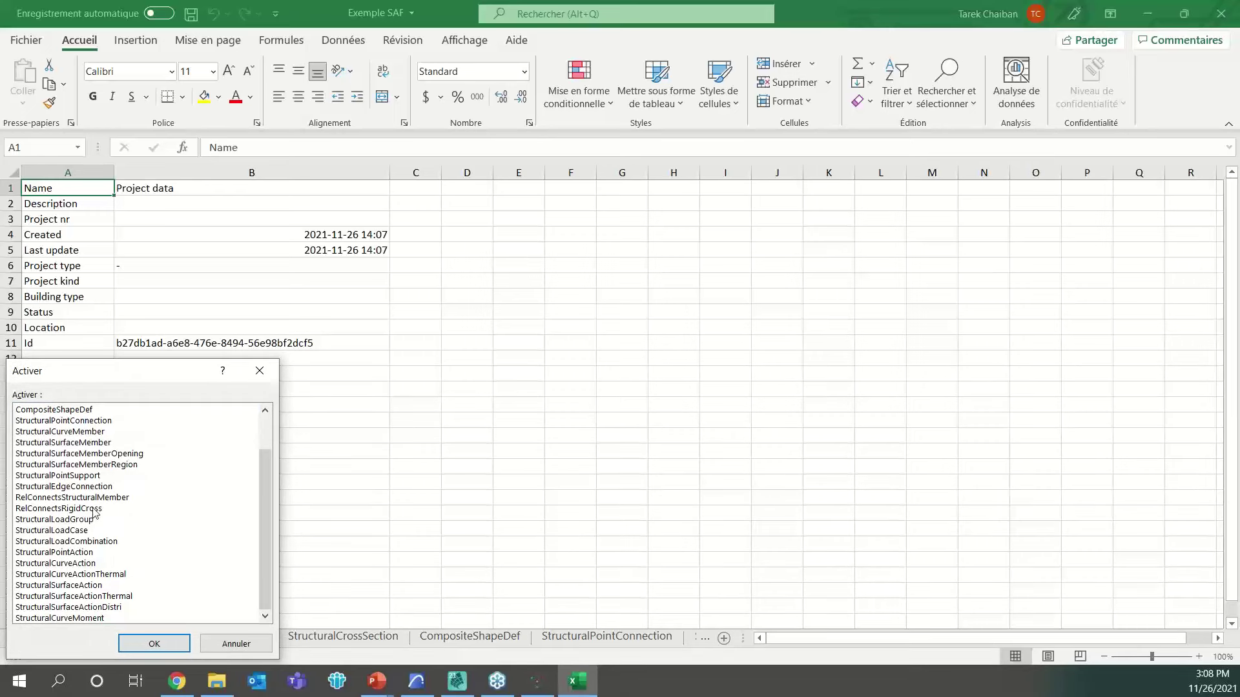
click(72, 509)
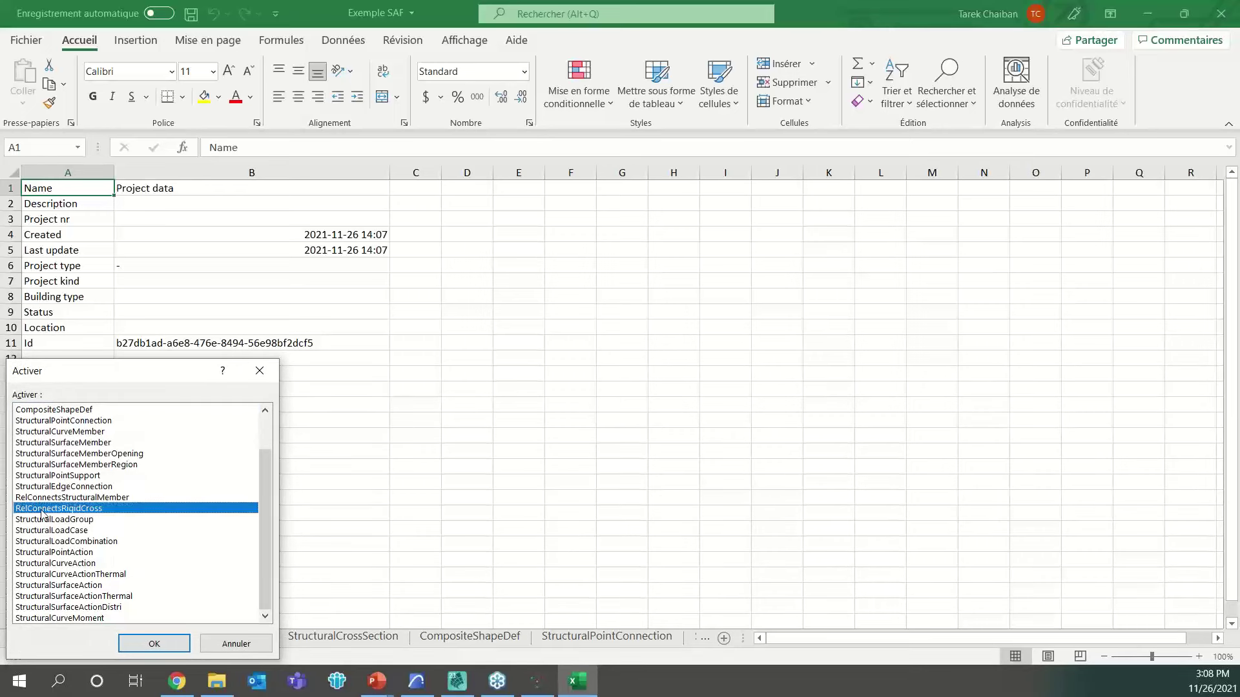
click(153, 644)
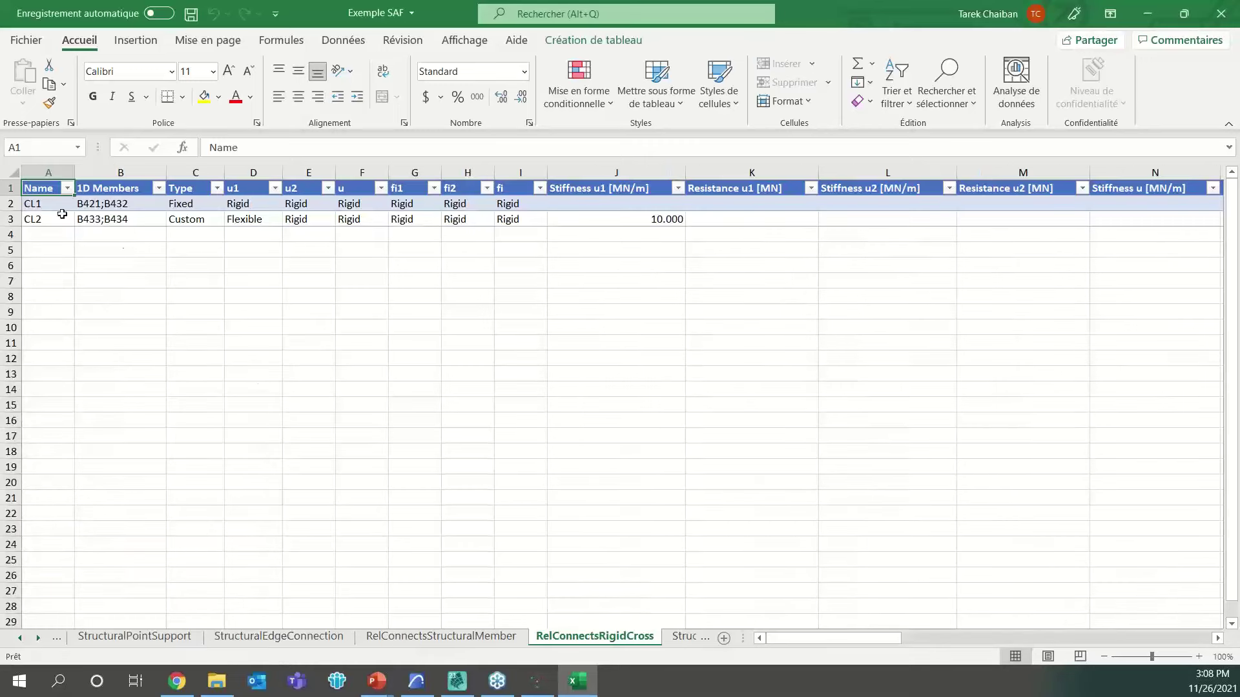
Check the connection type of CL1 and CL2 and the Stiffness u1 value of CL2.
click(209, 209)
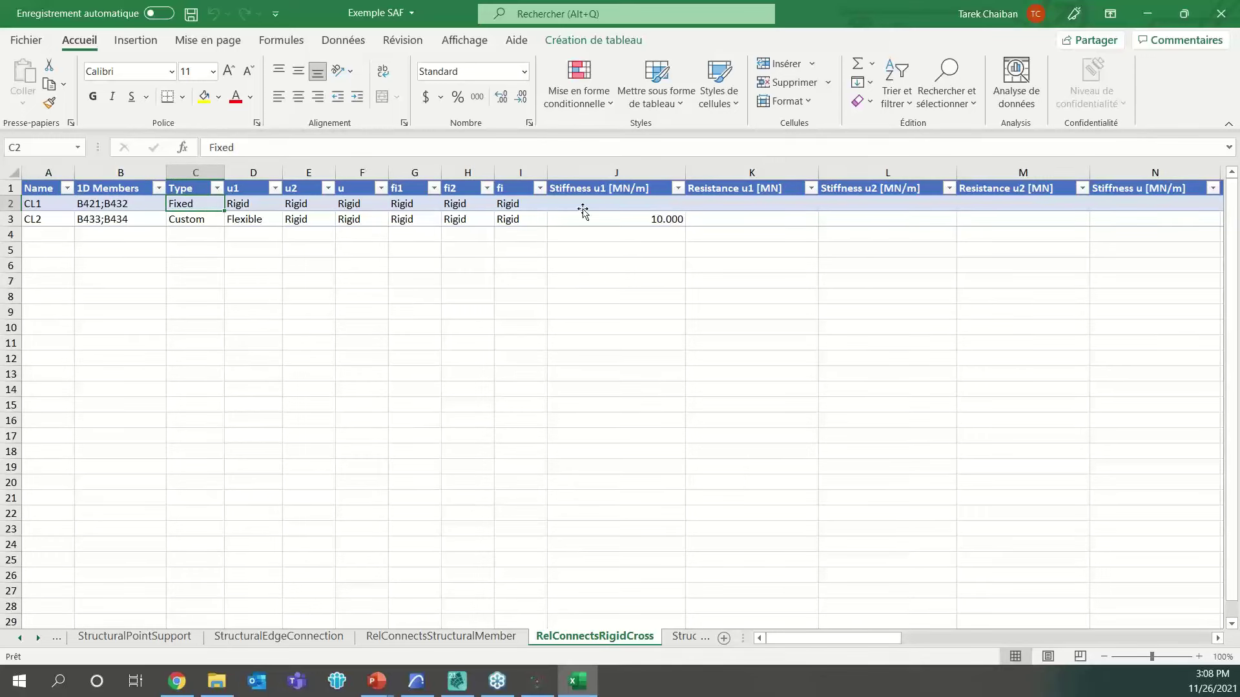
click(169, 222)
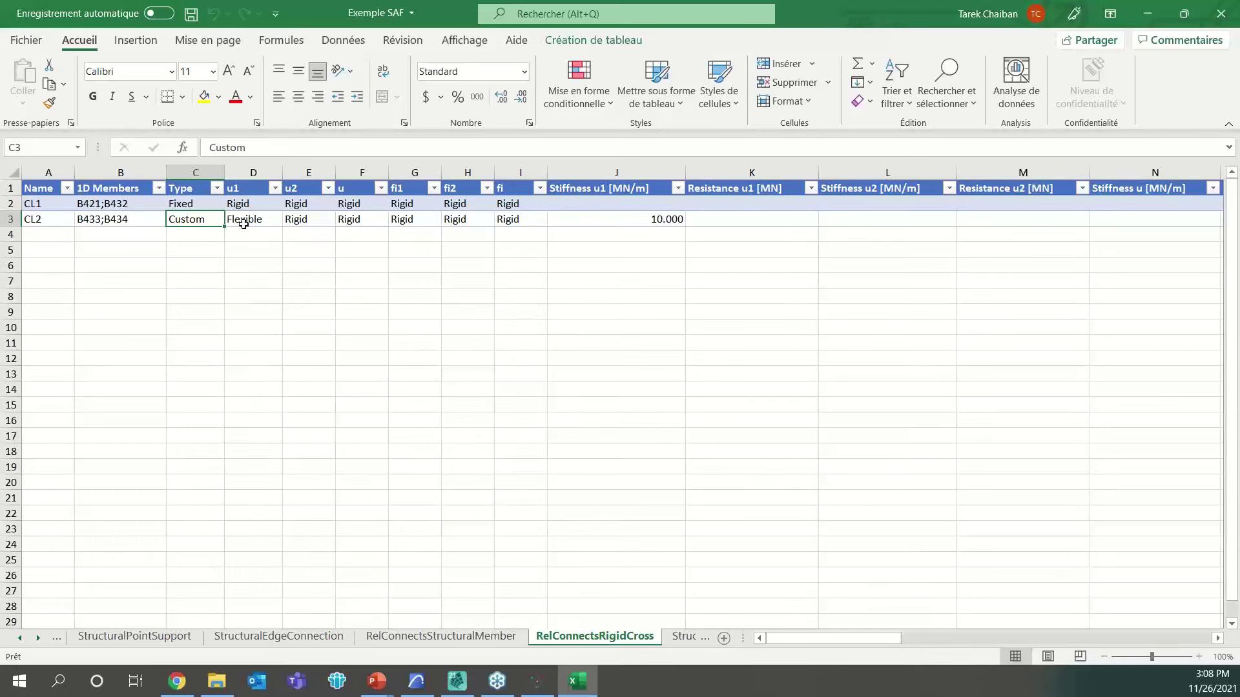
click(618, 216)
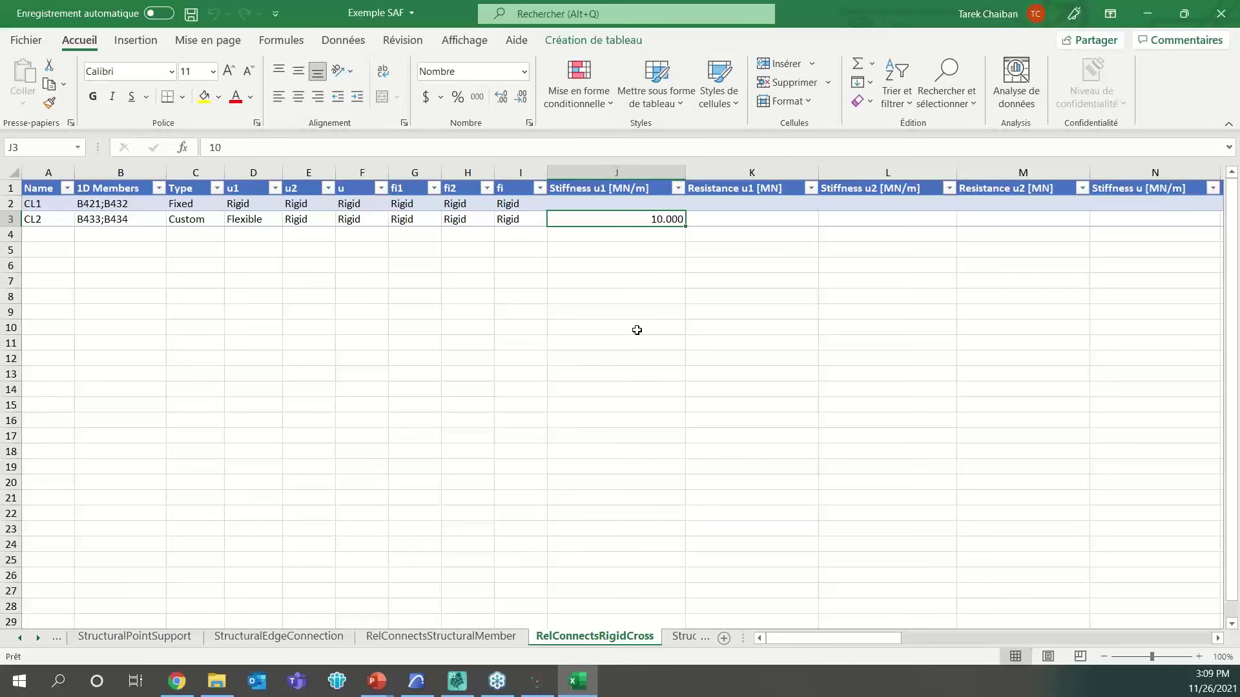
Activate the StructuralCurveAction sheet and check the force action of the line loads LFS1 and LFS2.
right_click(22, 641)
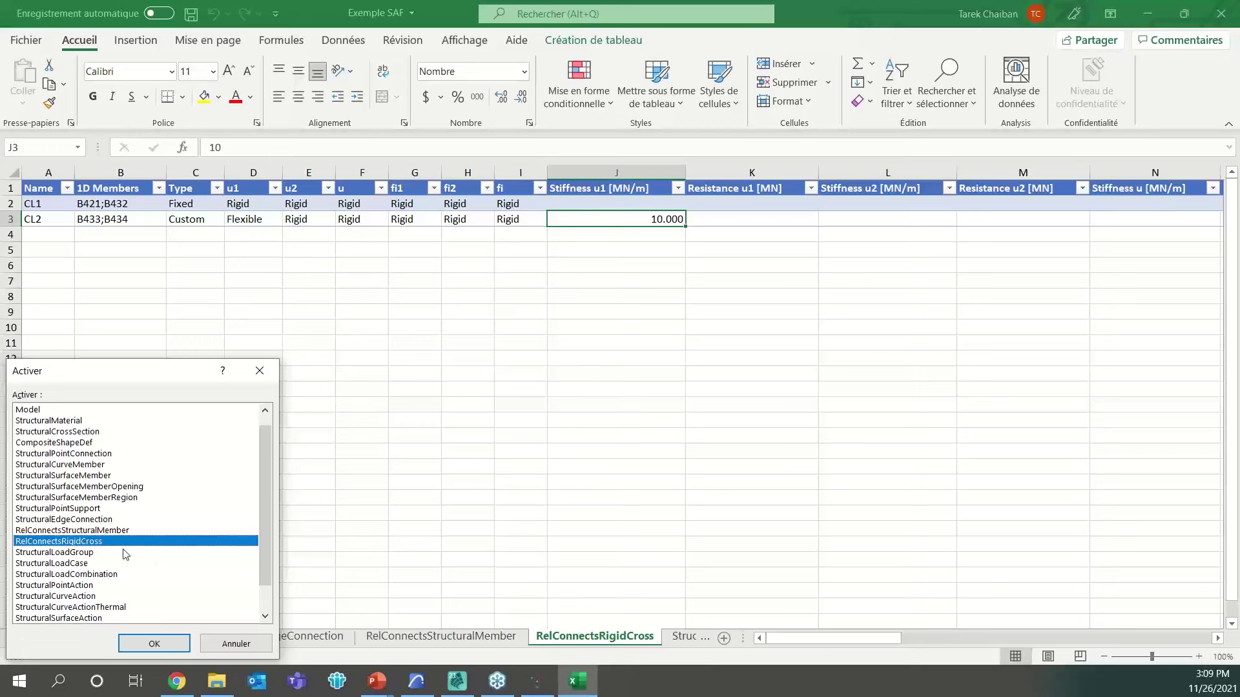
click(77, 597)
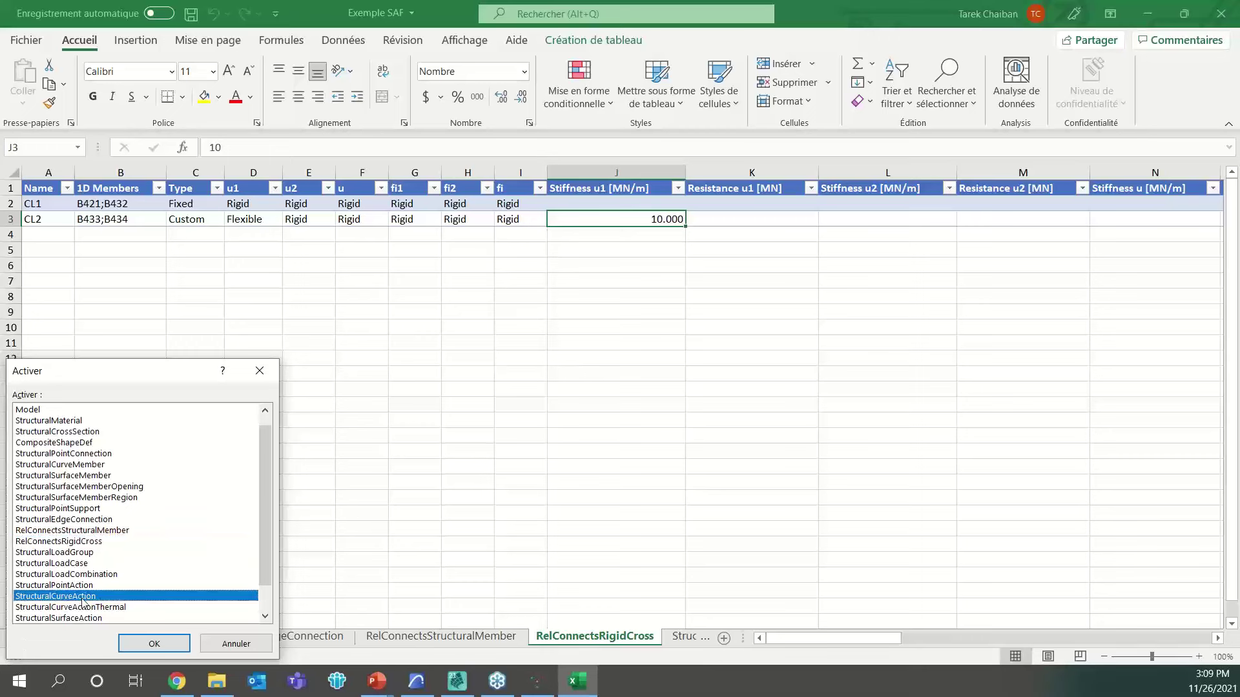
click(154, 644)
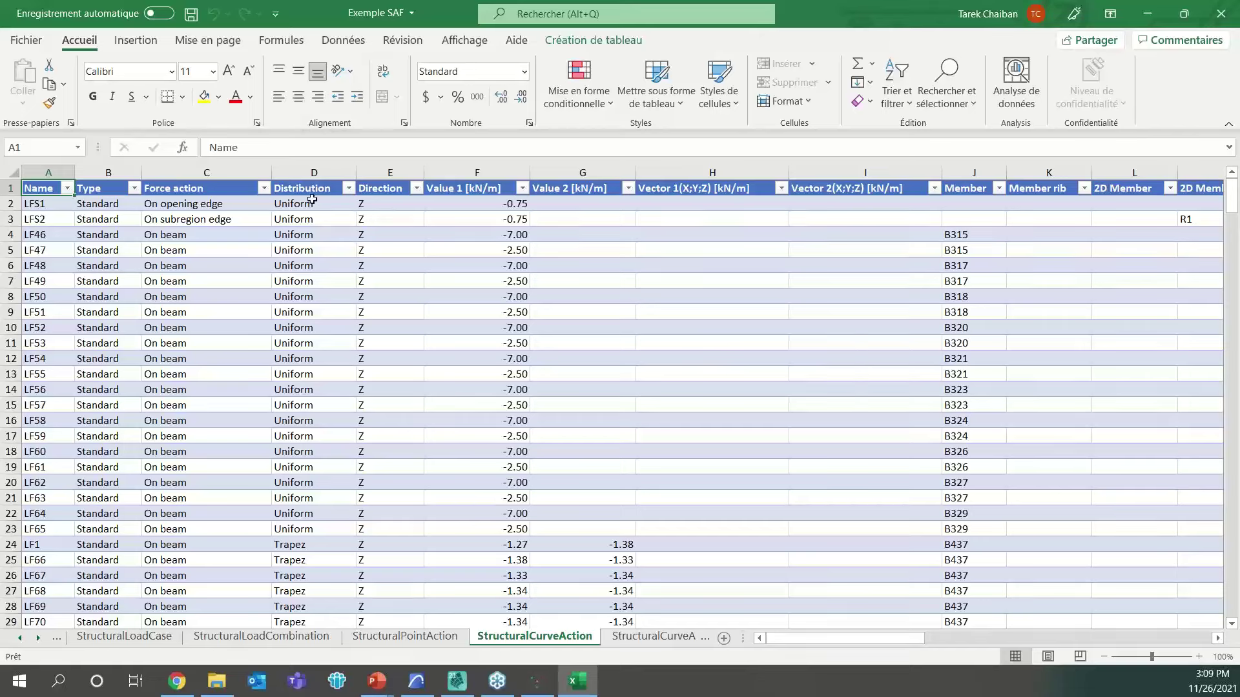
click(190, 208)
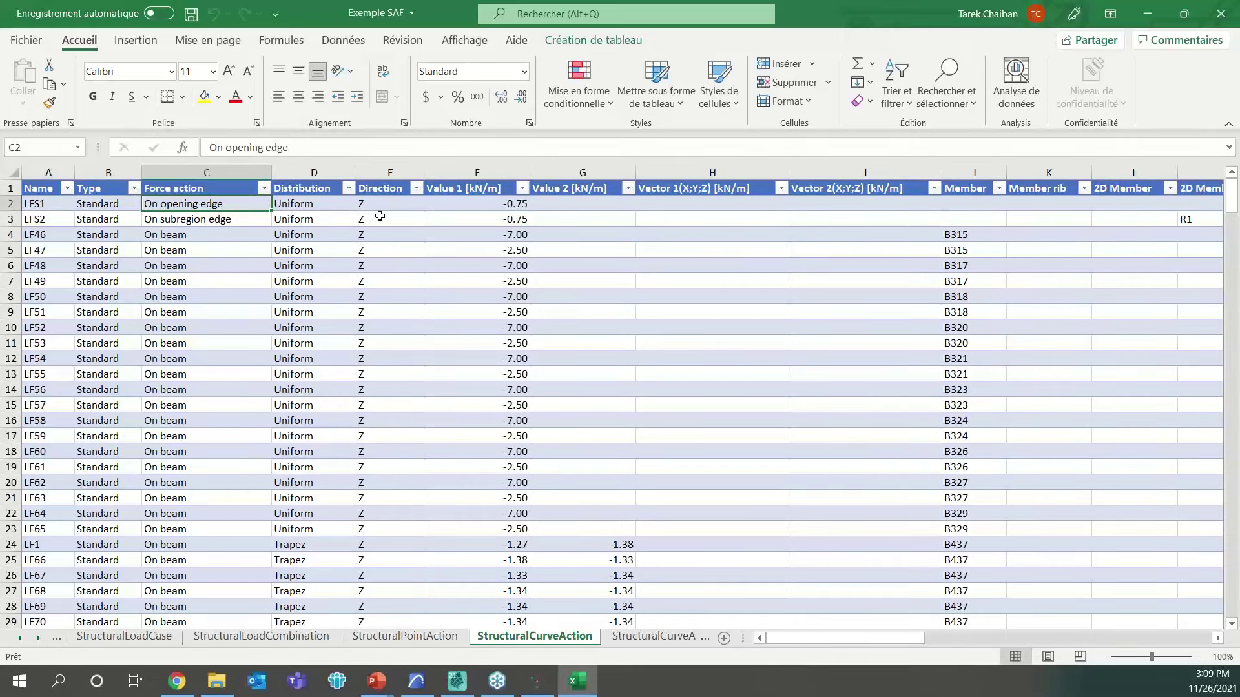
click(240, 225)
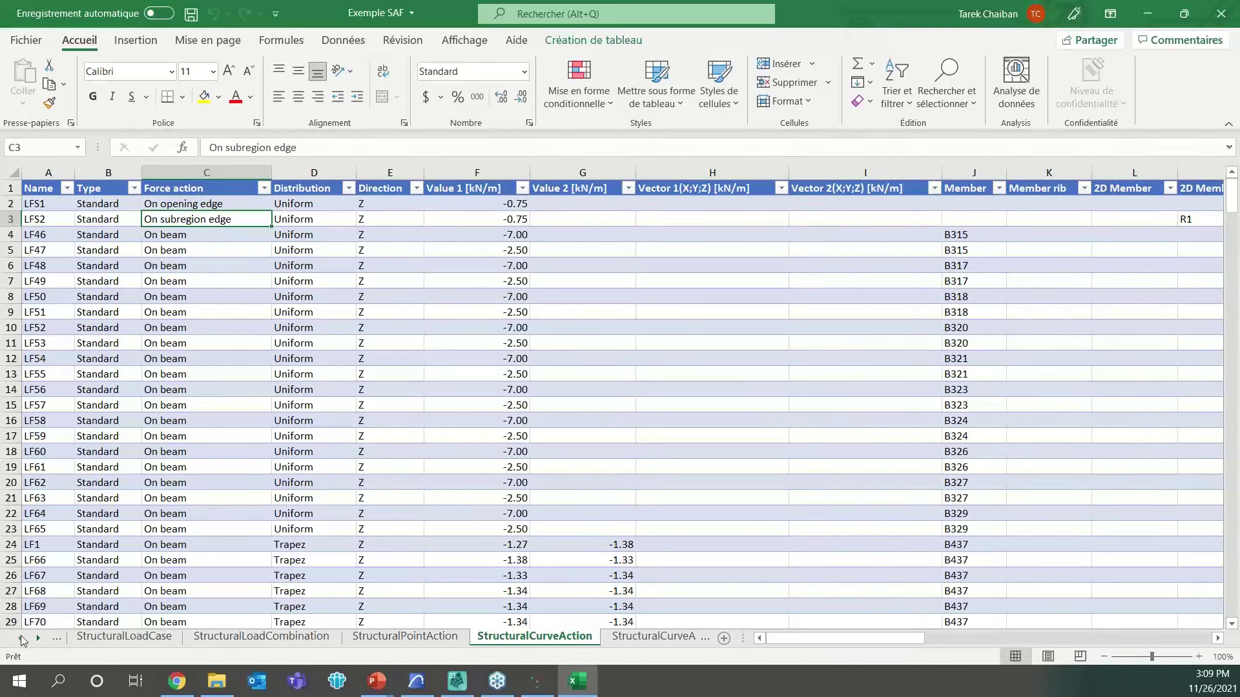
Activate the StructuralCurveActionThermal sheet to review the thermal loads exported on beams.
right_click(22, 640)
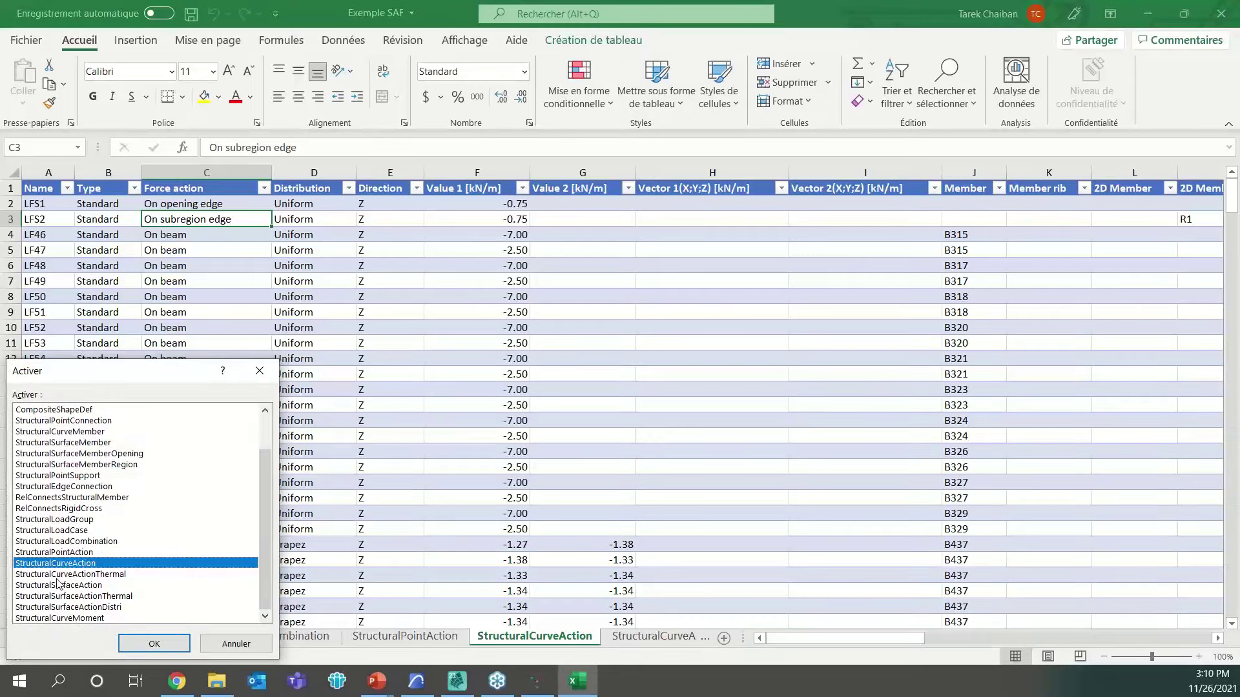
click(79, 576)
click(155, 644)
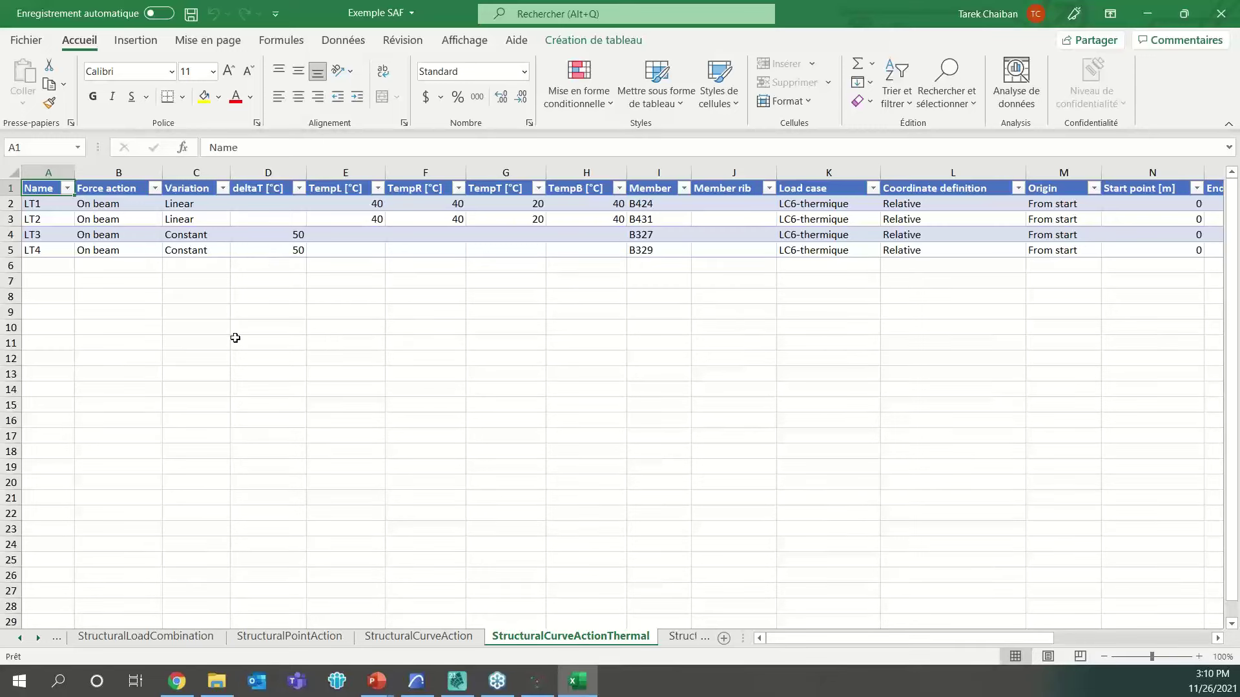
Activate the StructuralSurfaceAction sheet to review the exported surface loads and their 2D member distributions.
right_click(45, 626)
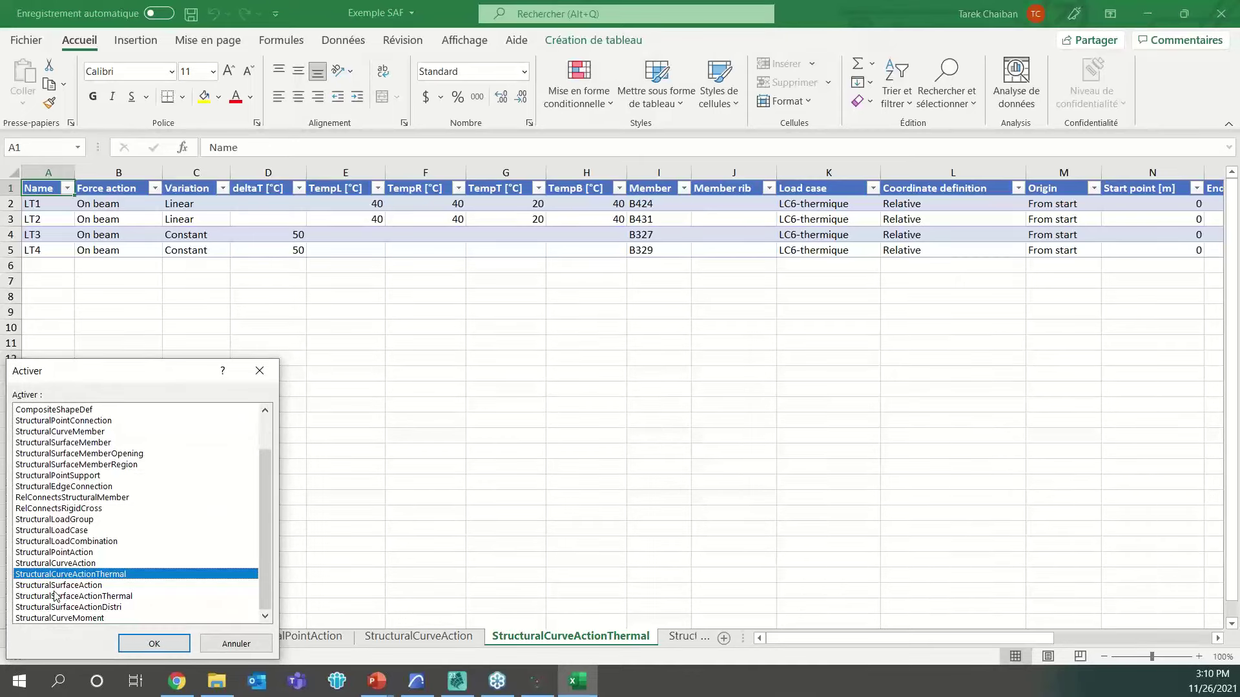
click(90, 585)
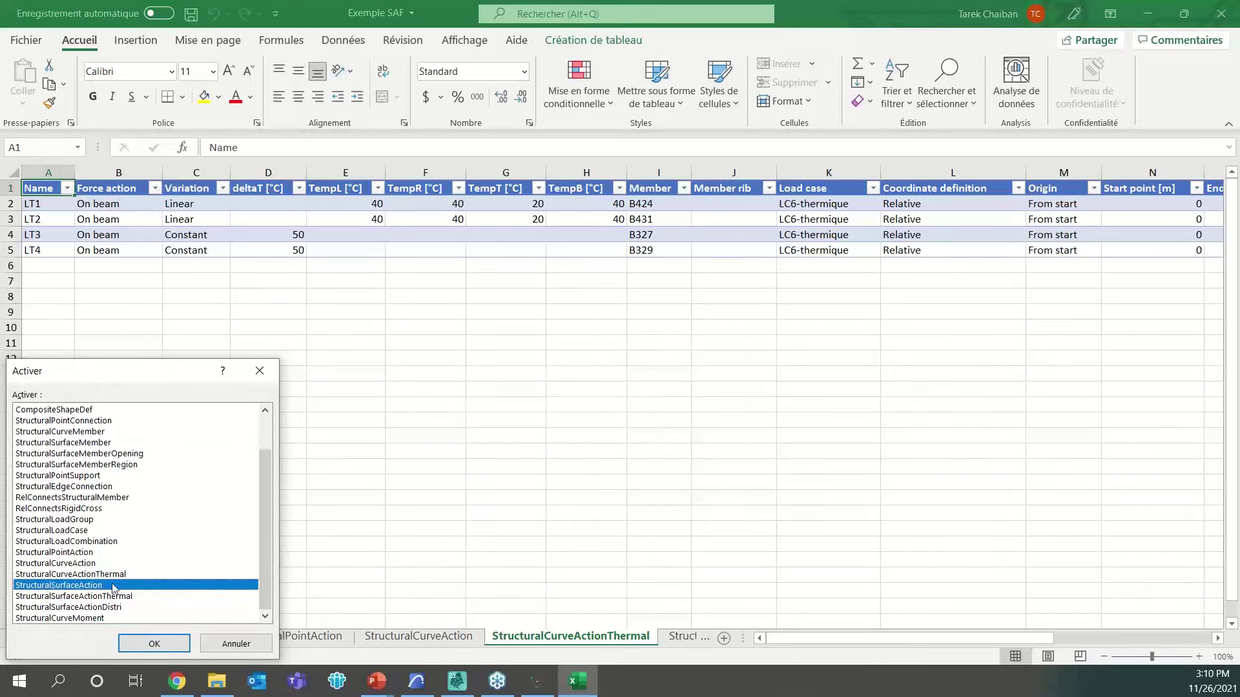
click(153, 644)
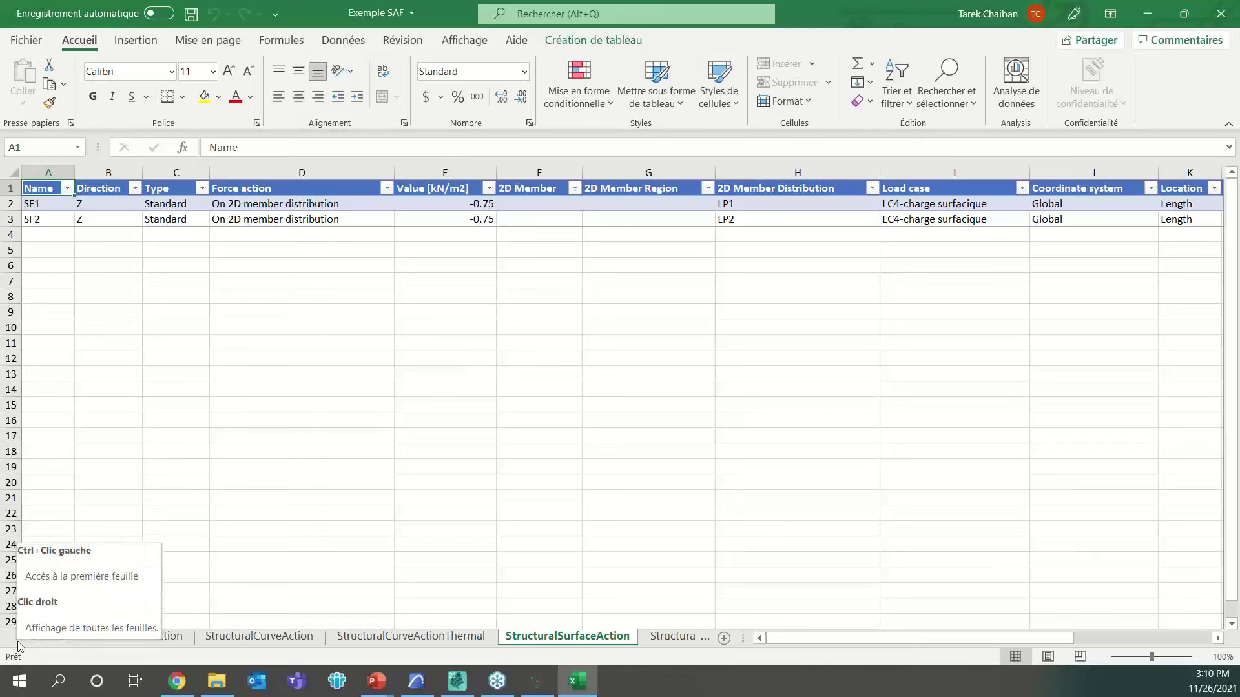
Activate the StructuralSurfaceActionDistri sheet to review the exported load distribution surfaces.
right_click(18, 644)
click(111, 597)
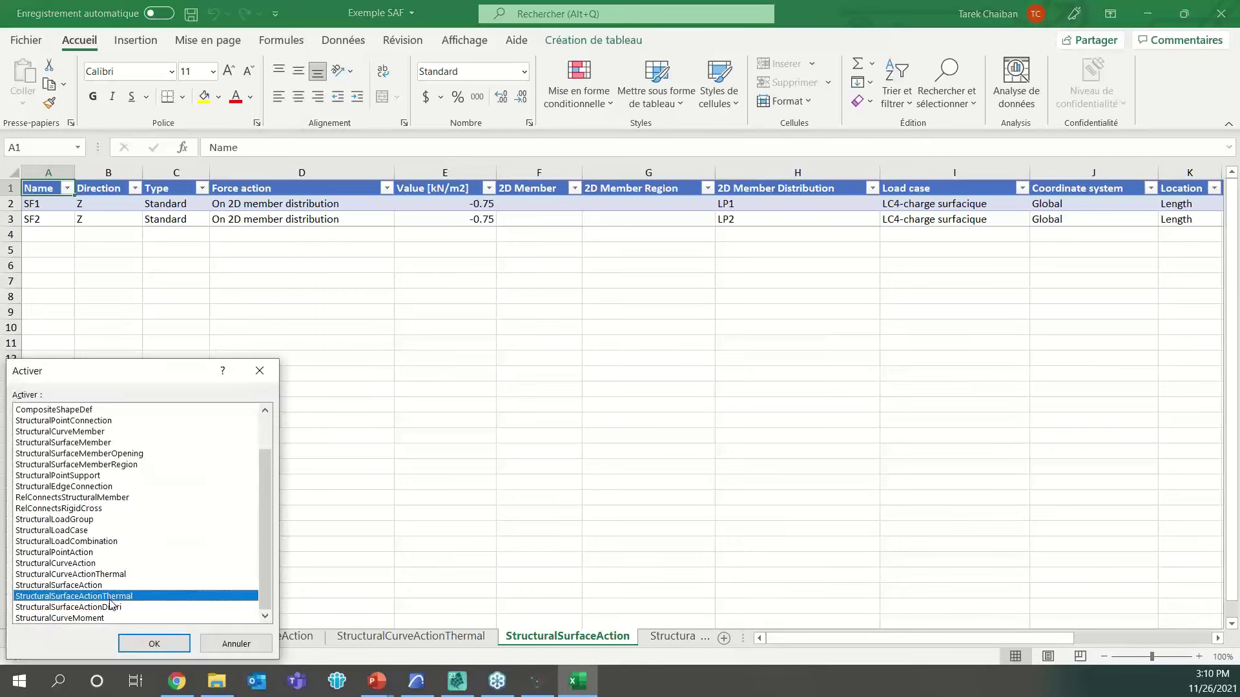
click(116, 607)
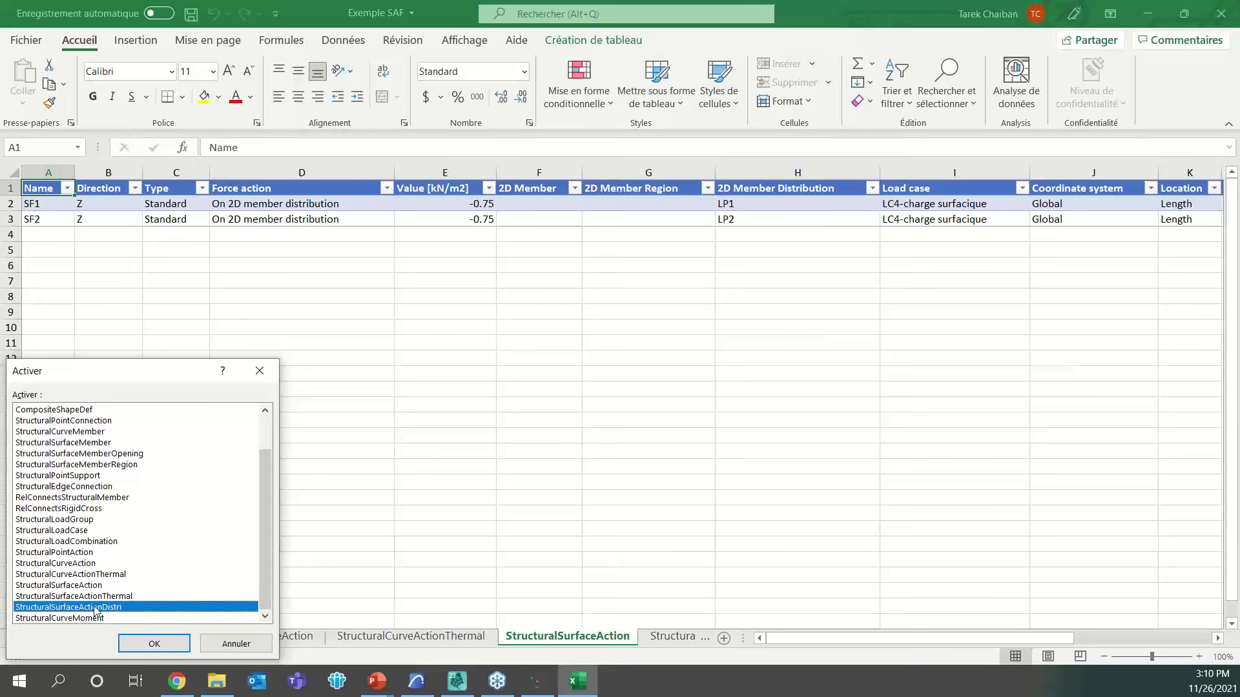
click(150, 641)
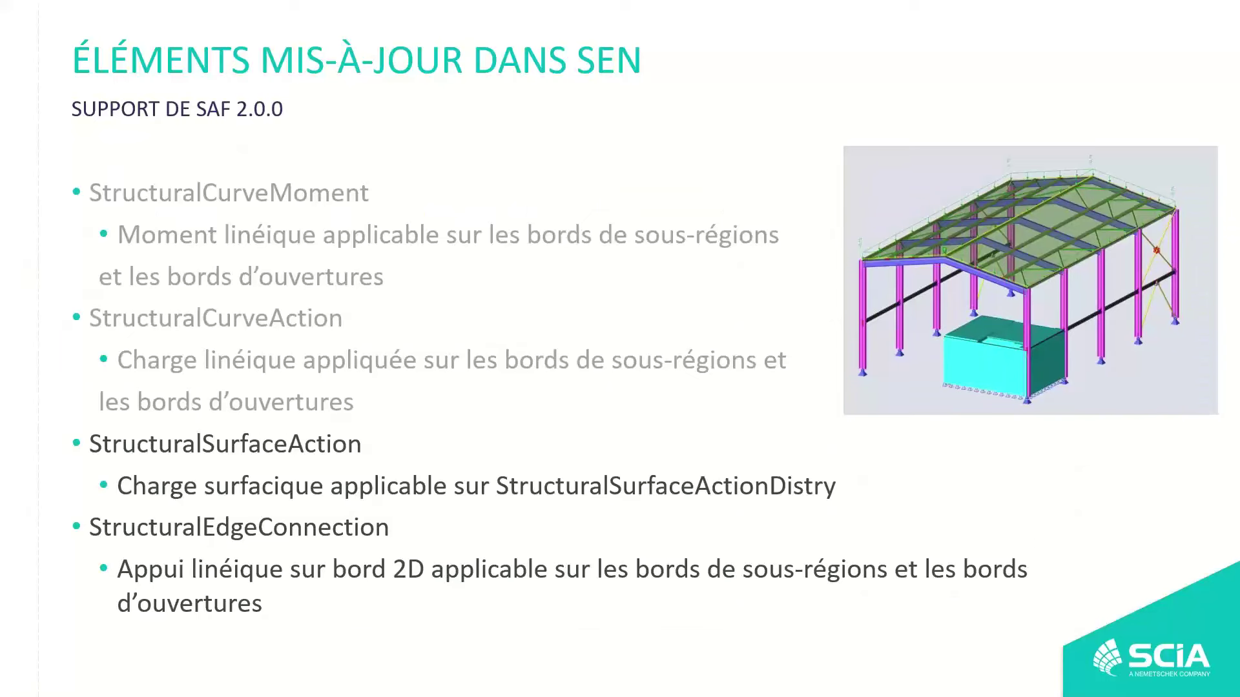
key(Right)
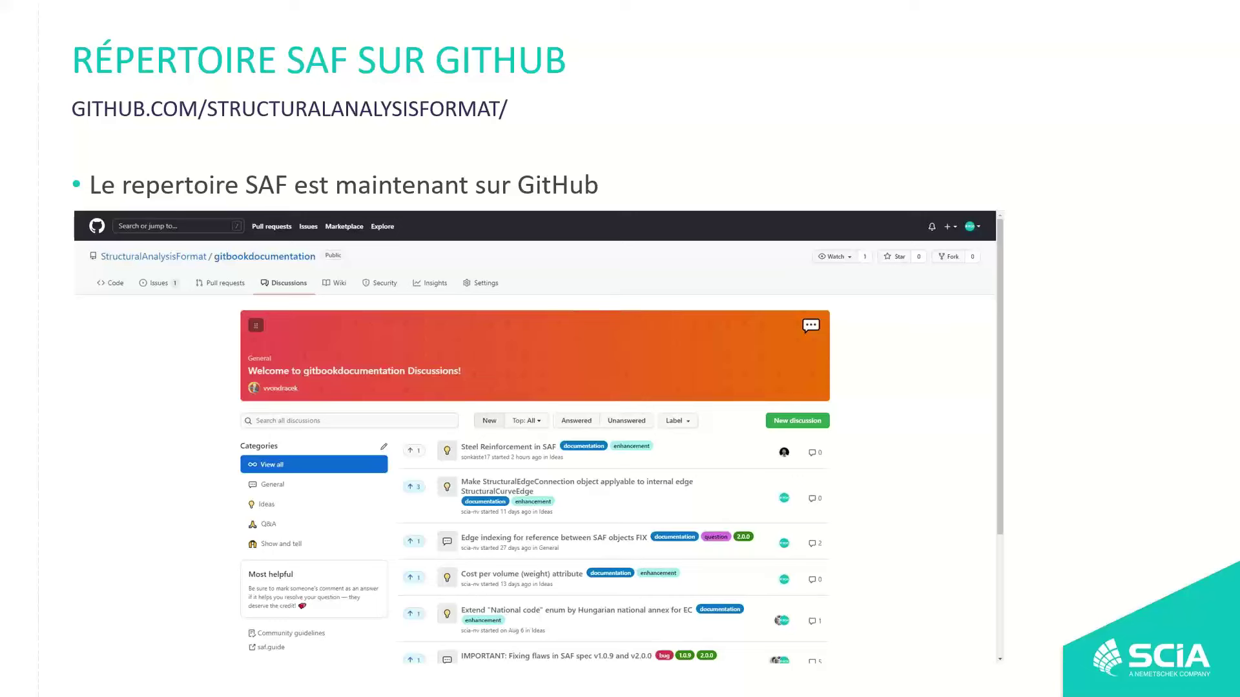
key(Right)
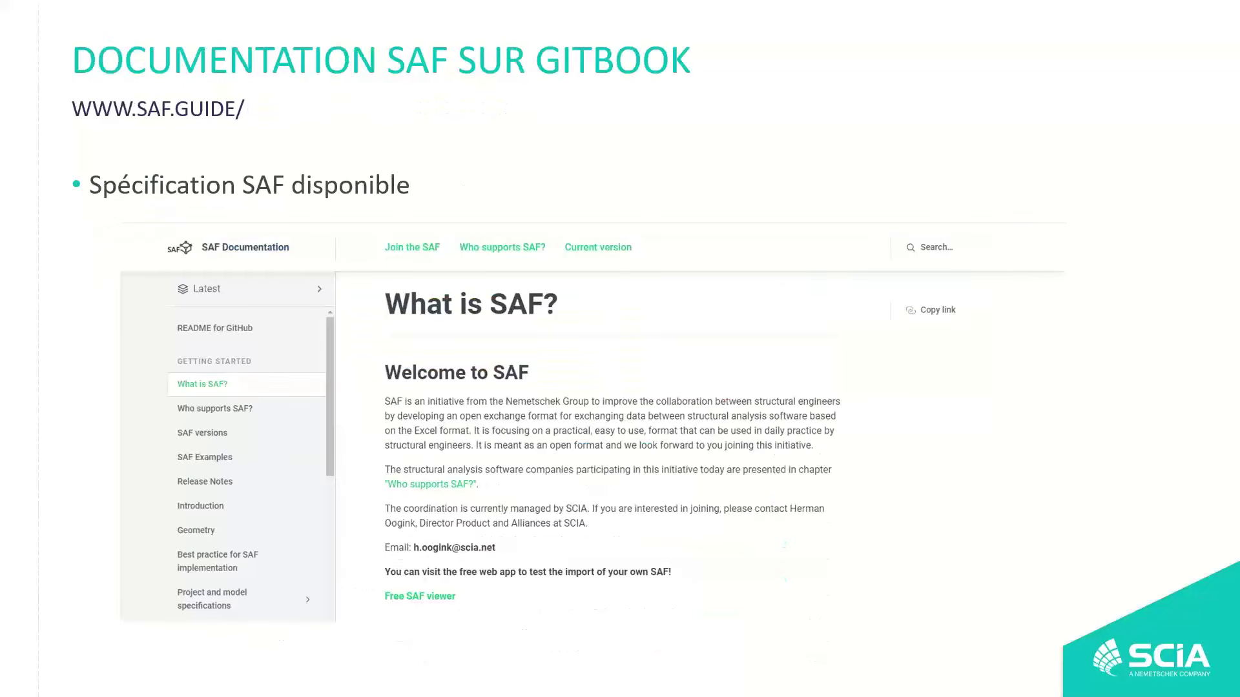
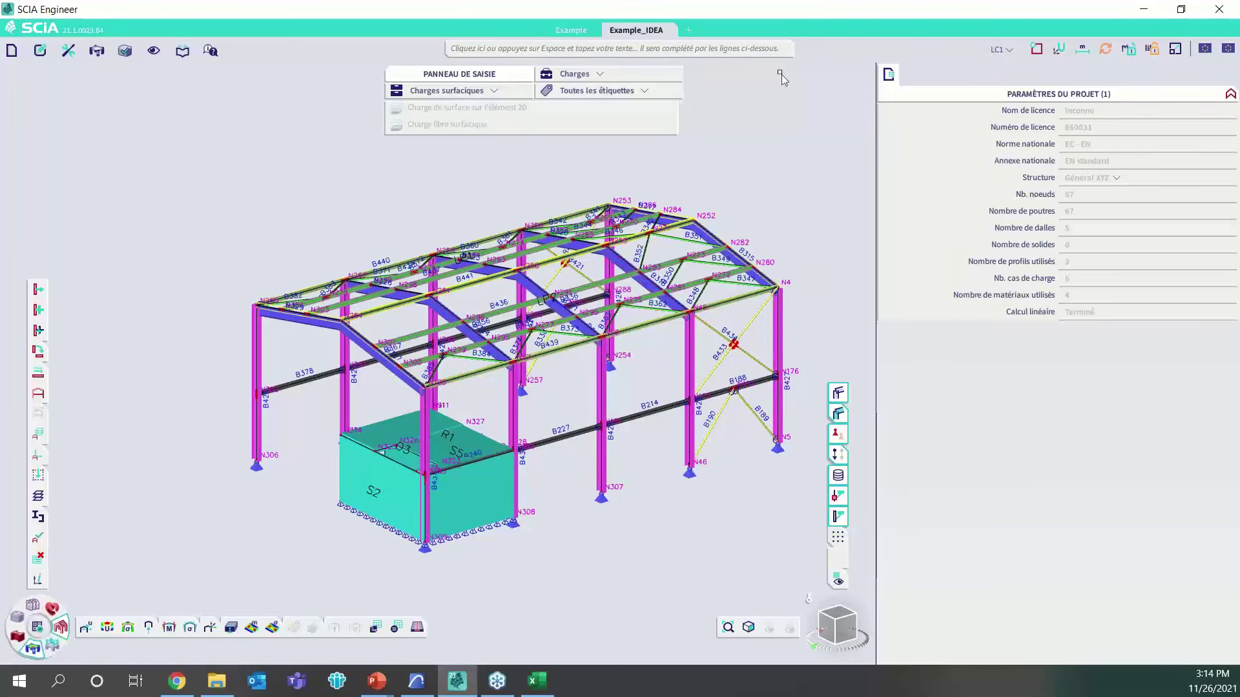
Review the load cases of the Example_IDEA project in SCIA Engineer and the definitions of its code, linear and envelope combinations.
click(998, 55)
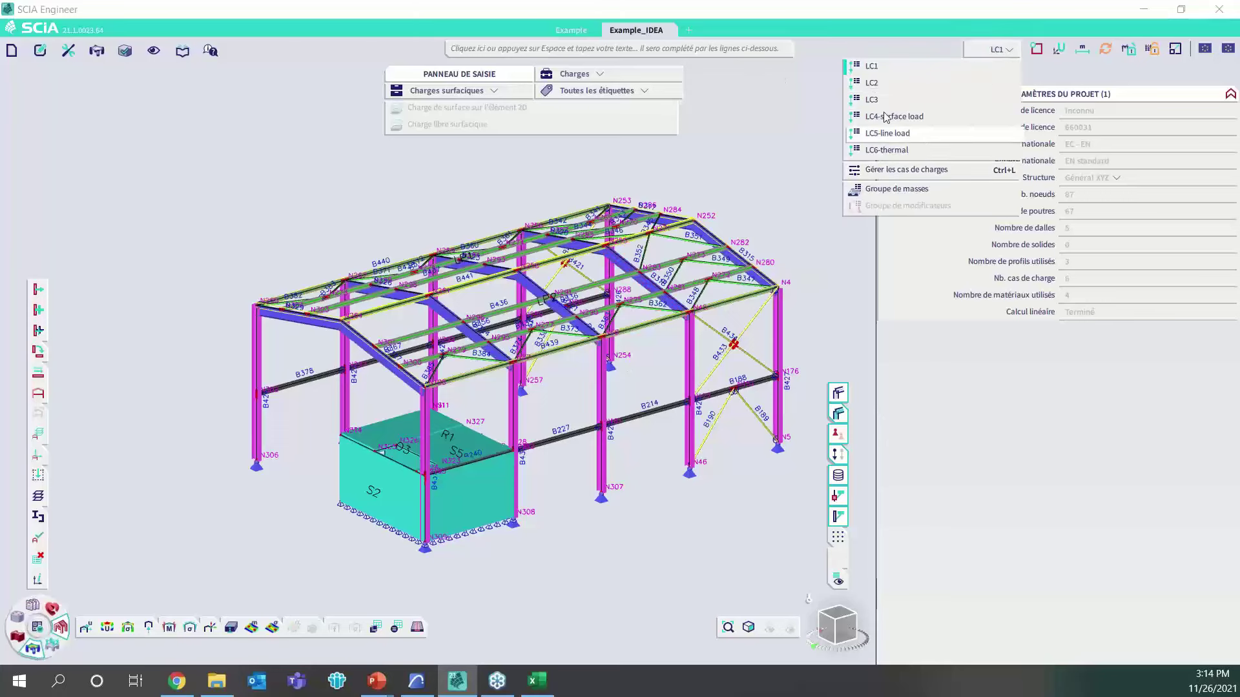
click(769, 199)
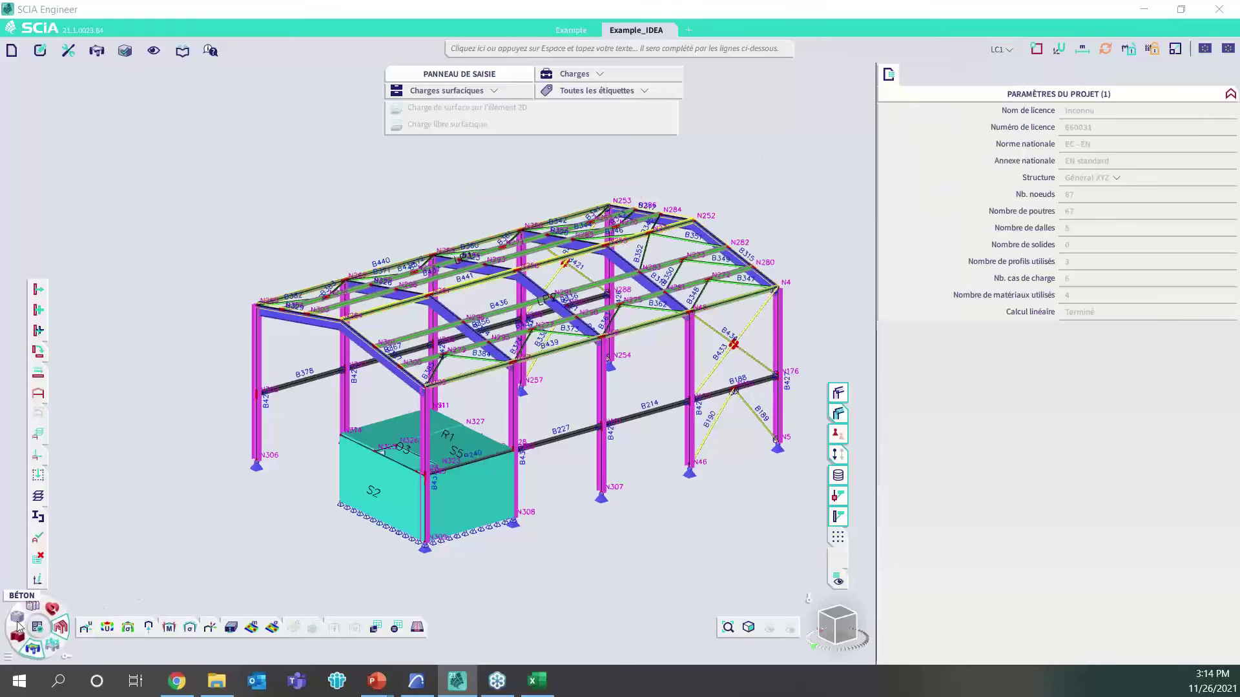
click(53, 644)
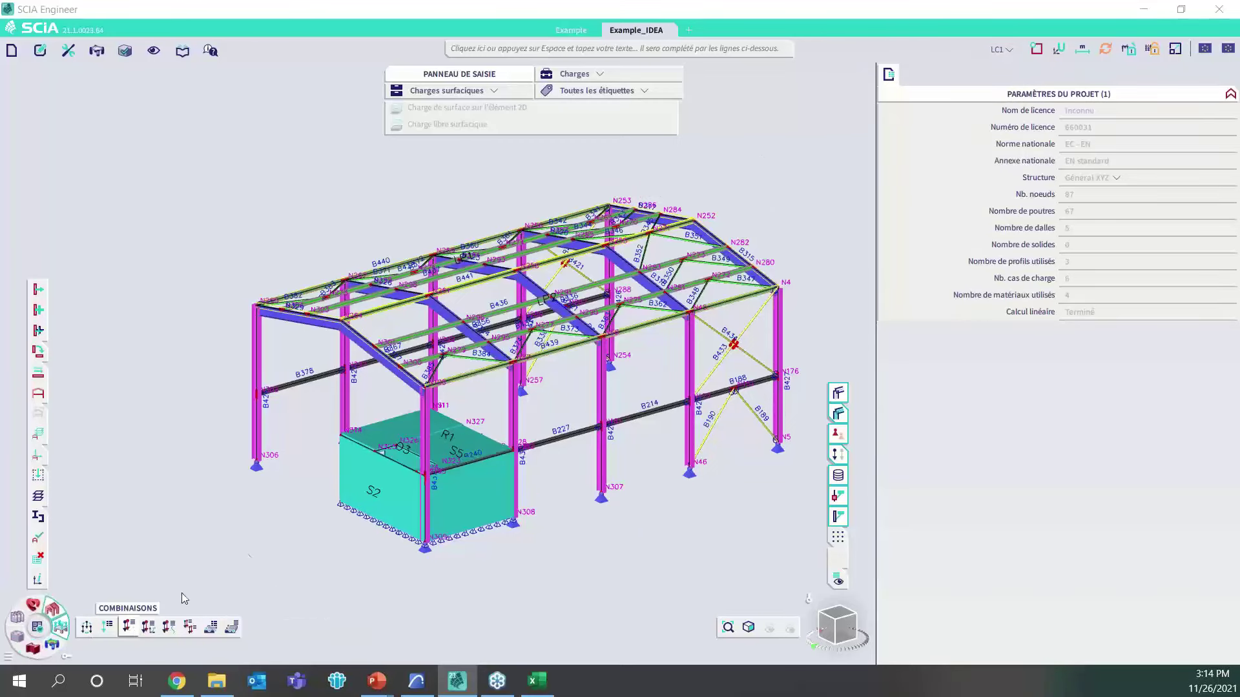
click(133, 627)
click(487, 143)
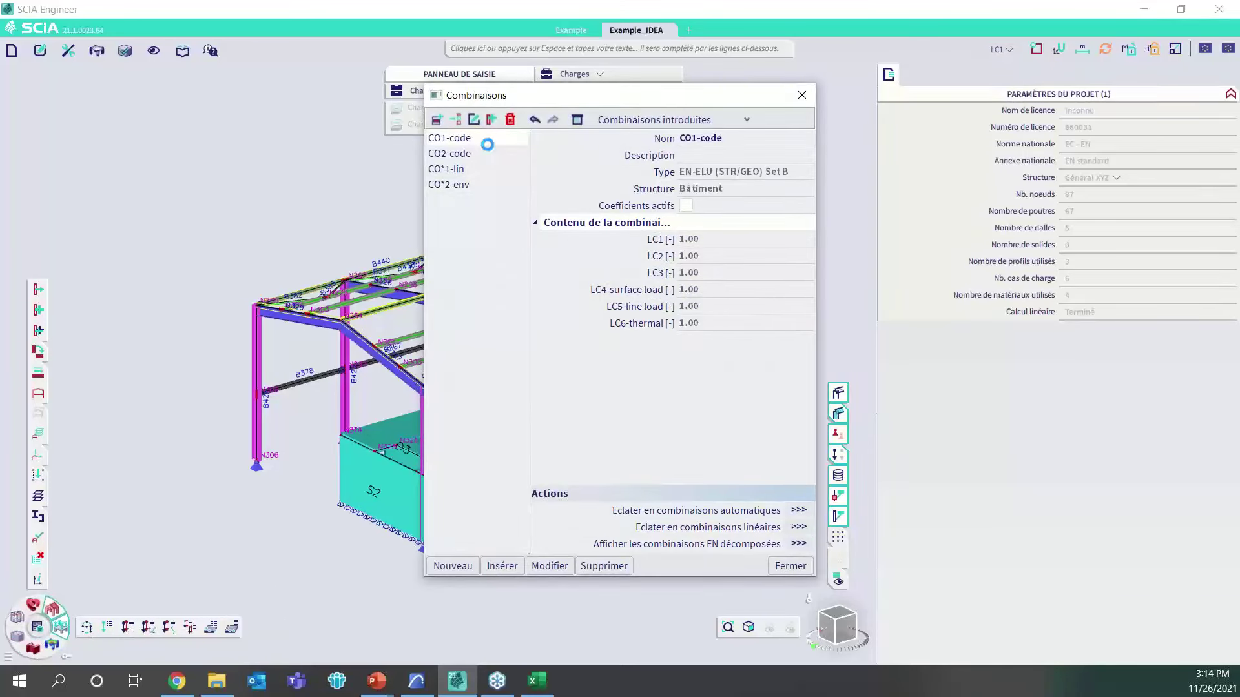
click(487, 153)
click(490, 143)
click(466, 180)
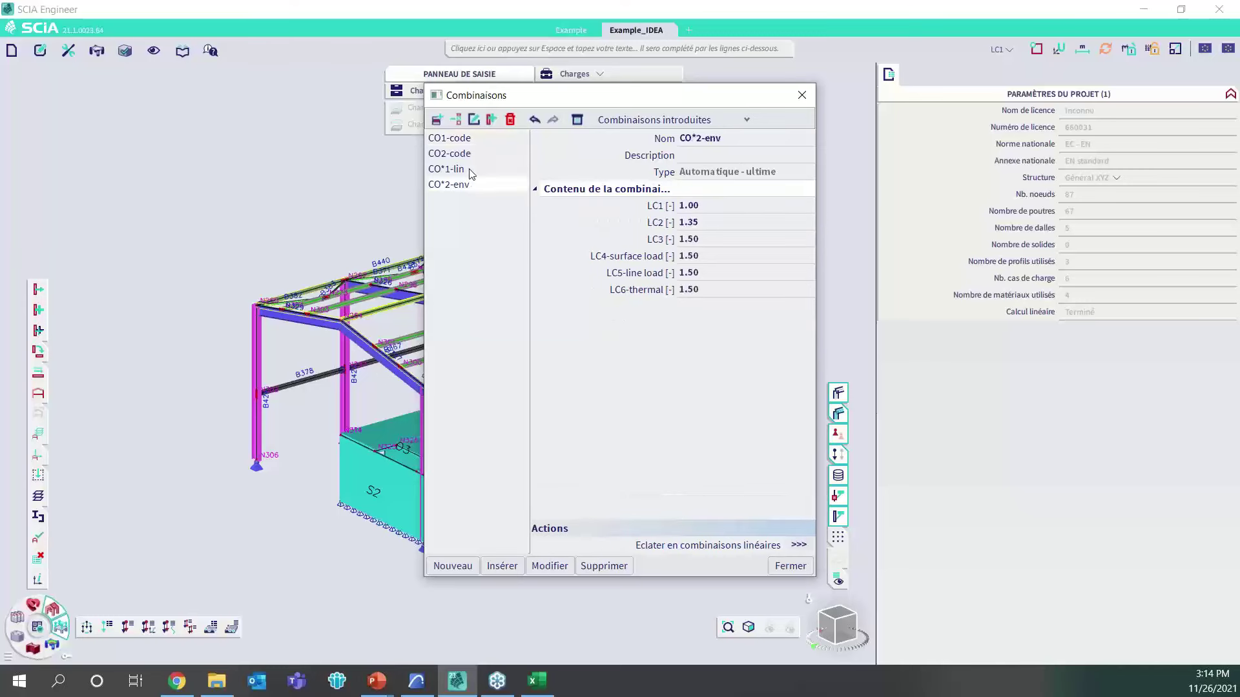
click(471, 171)
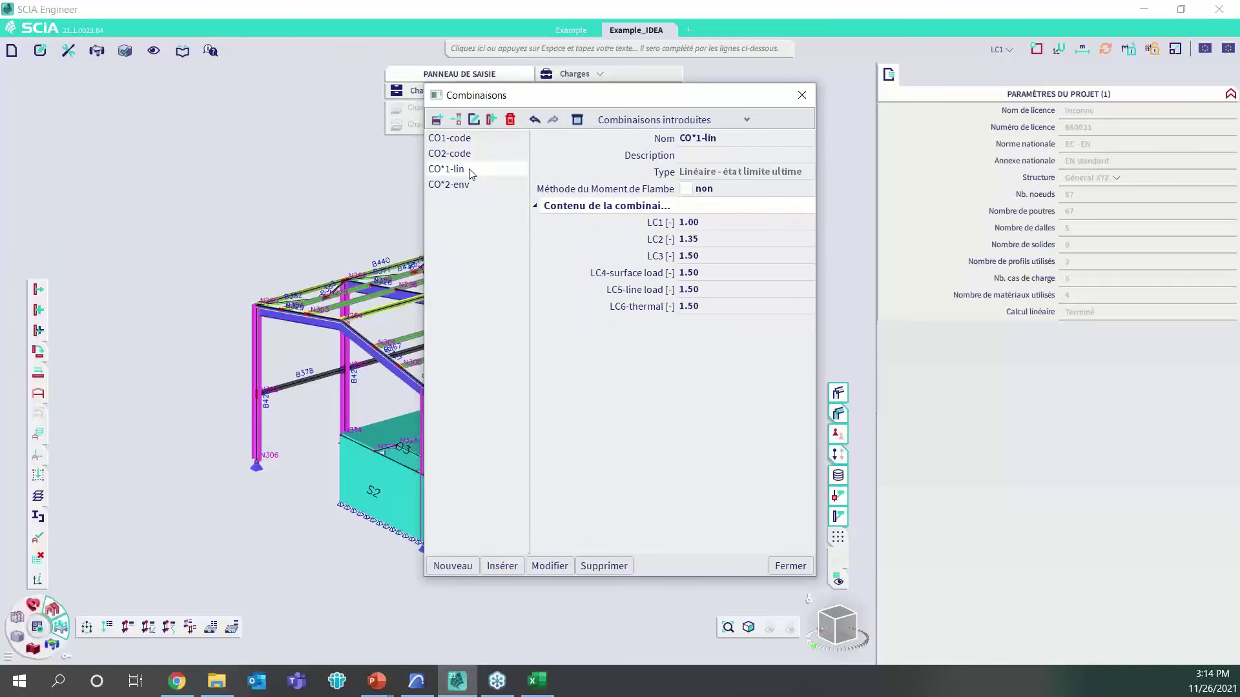
click(464, 185)
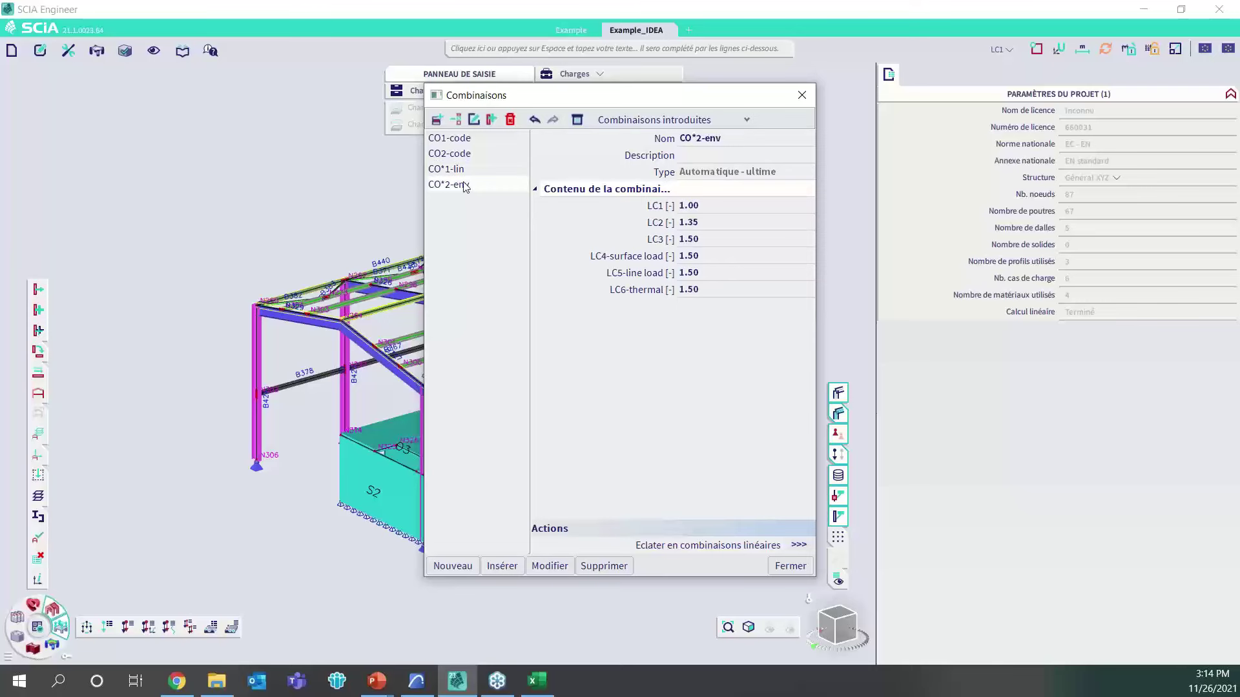
click(801, 95)
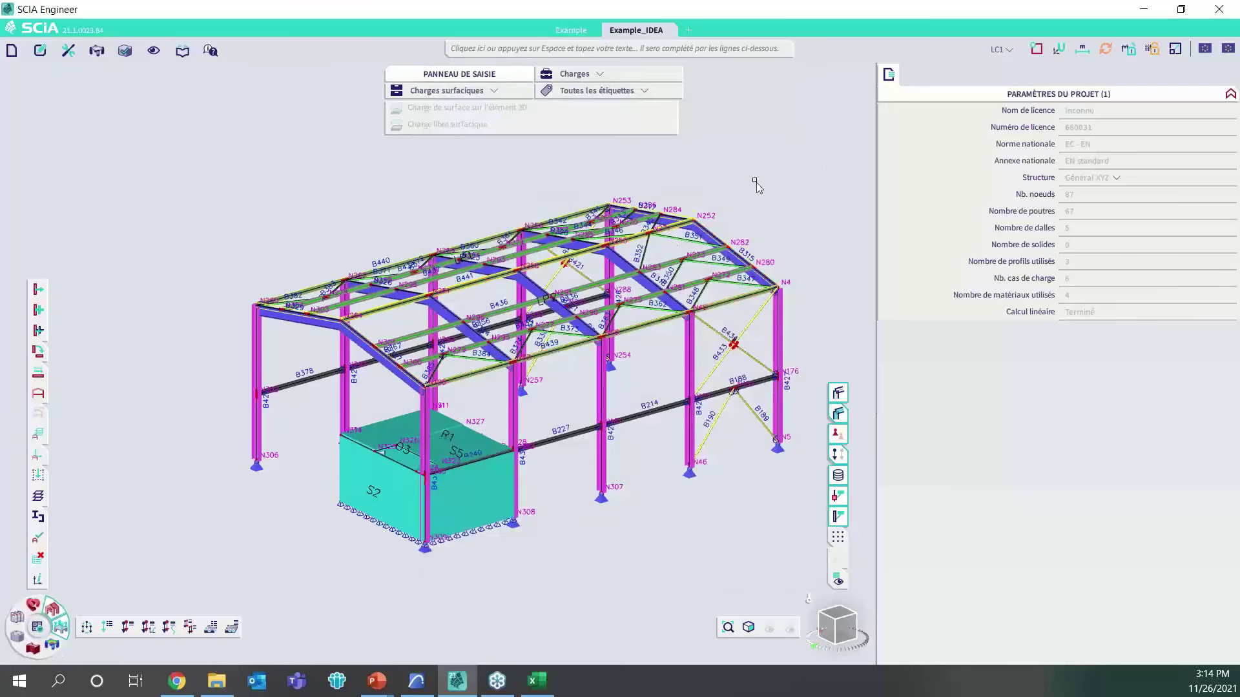
Find the IDEA StatiCa command and launch it from the external design tools to open the model in Checkbot.
click(650, 52)
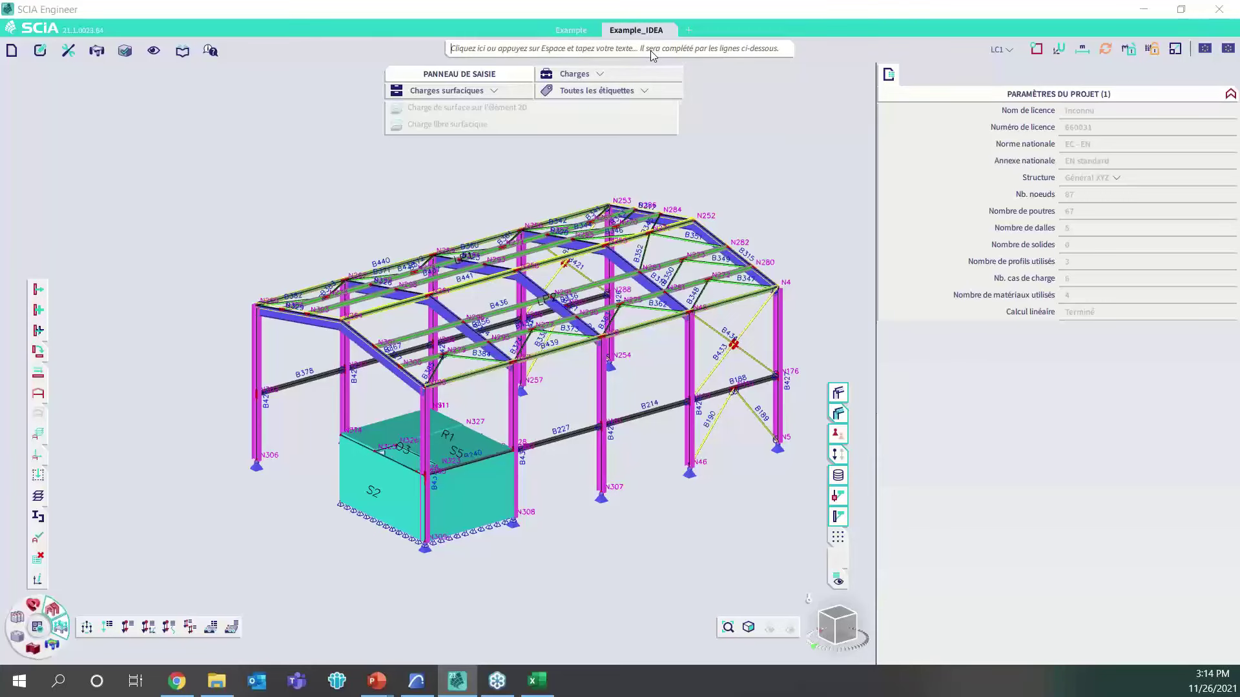
text(IDEA StatiCa)
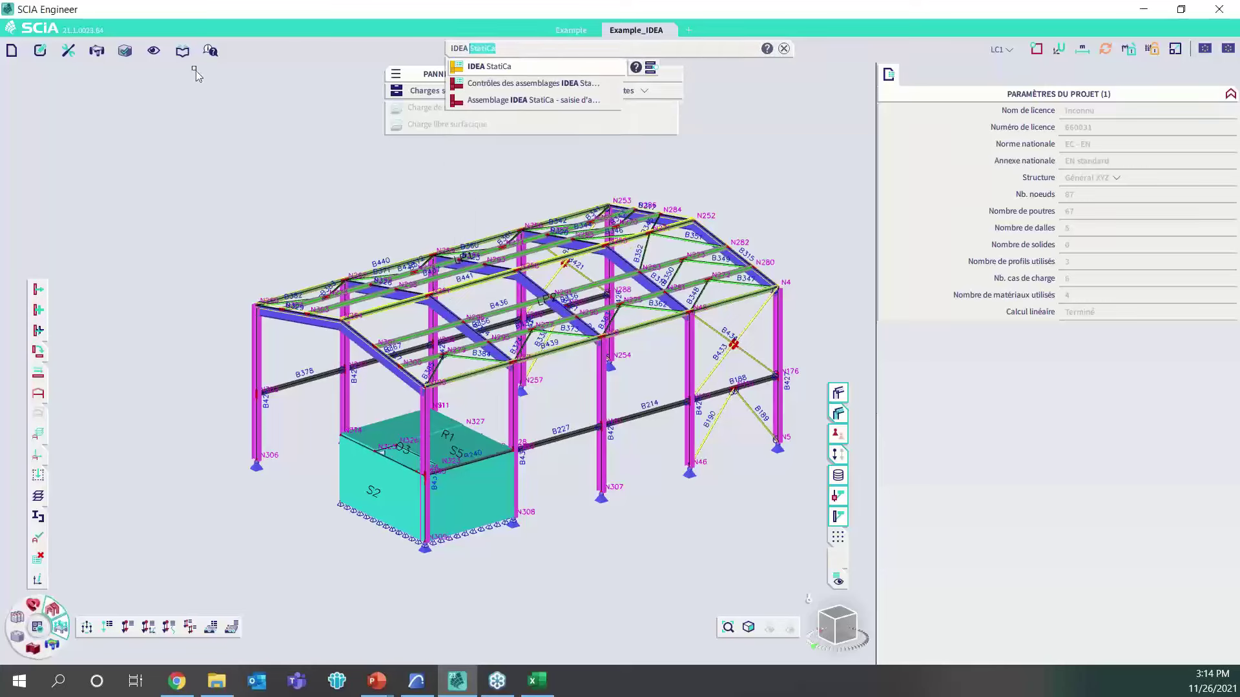
click(128, 53)
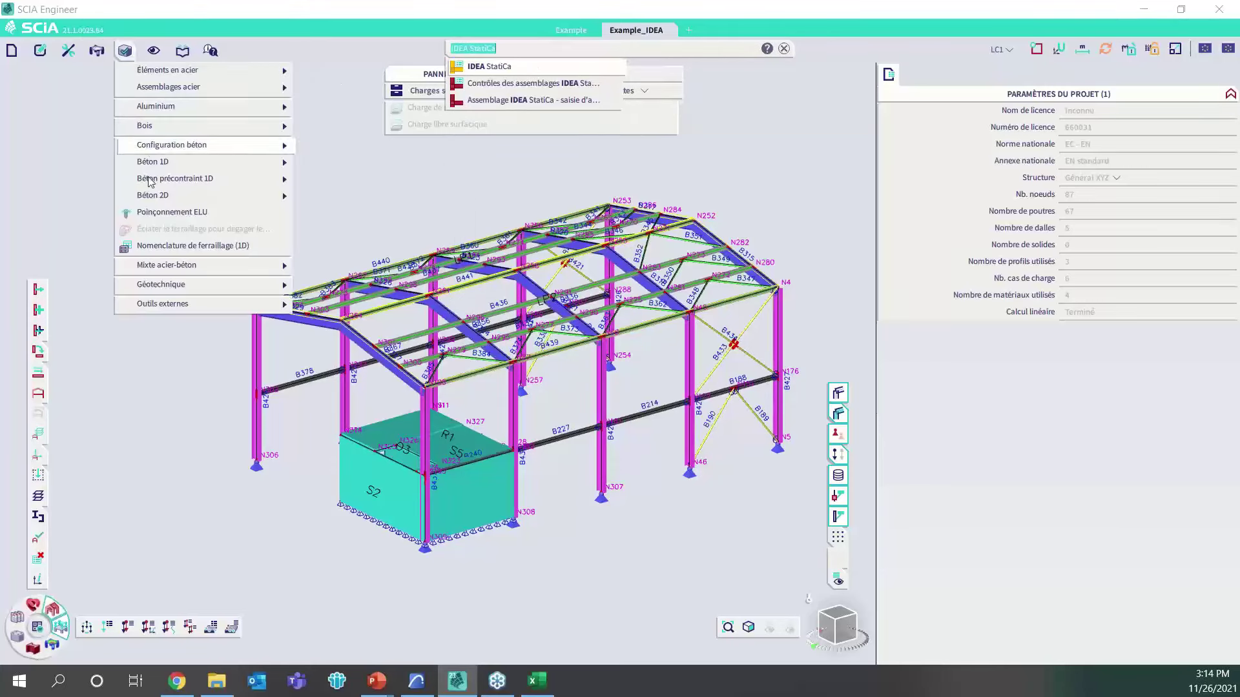
mouse_move(245, 303)
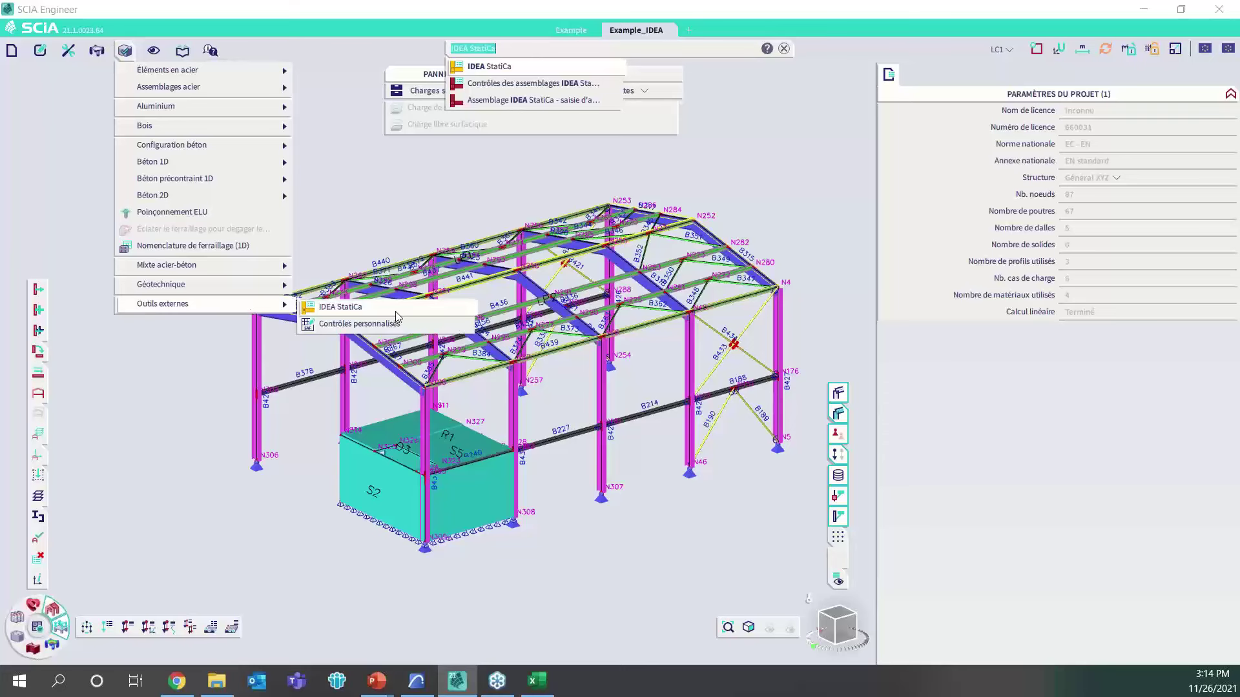
click(391, 310)
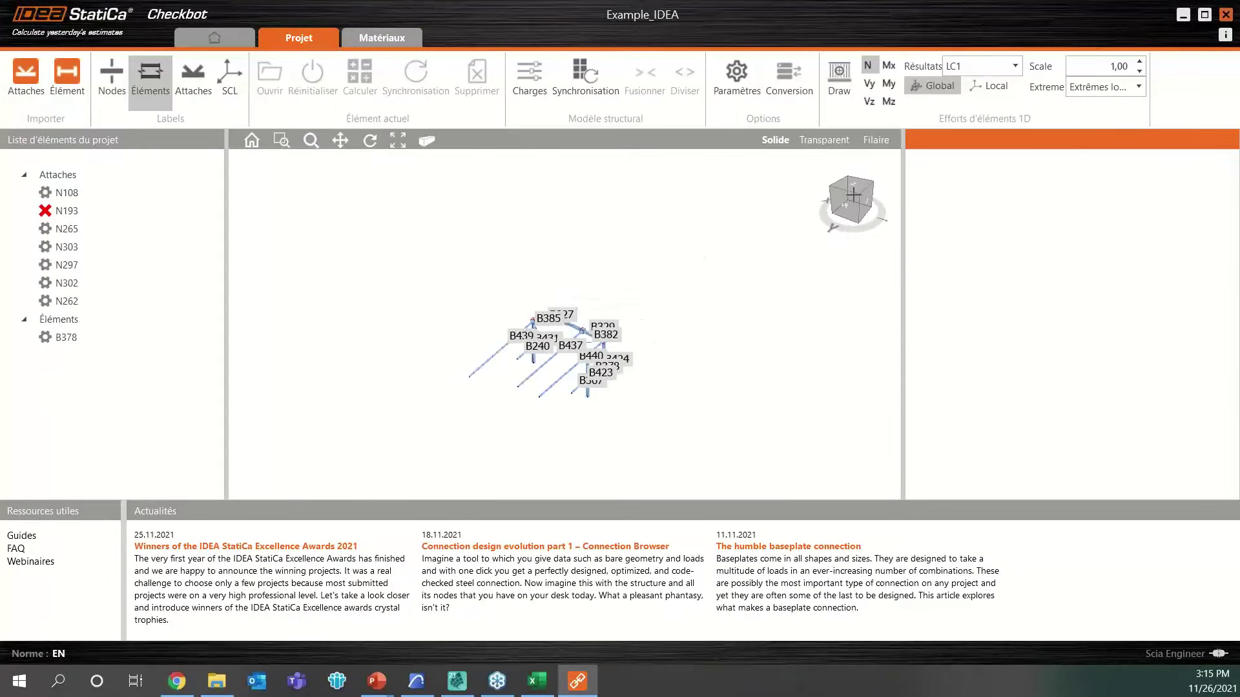
Examine the imported frame in 3D and select connection N108 to show its attributes and loads.
drag(859, 197, 808, 192)
scroll(583, 359, up, 3)
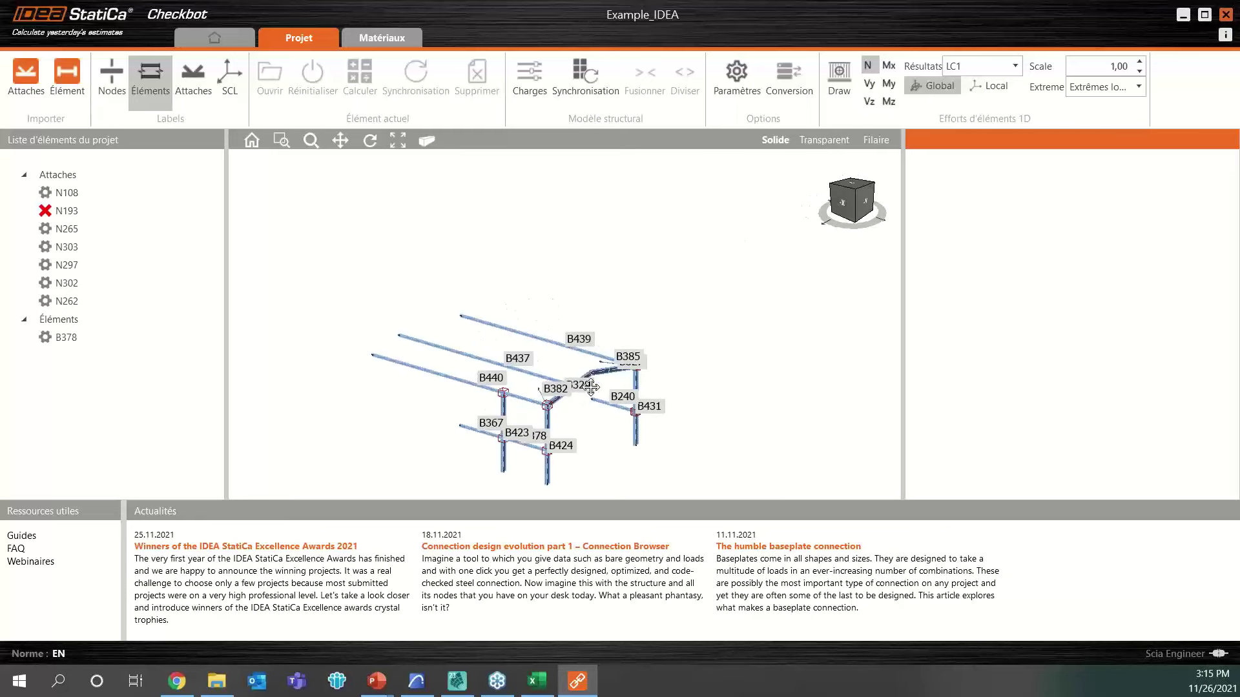
middle_drag(590, 380, 624, 279)
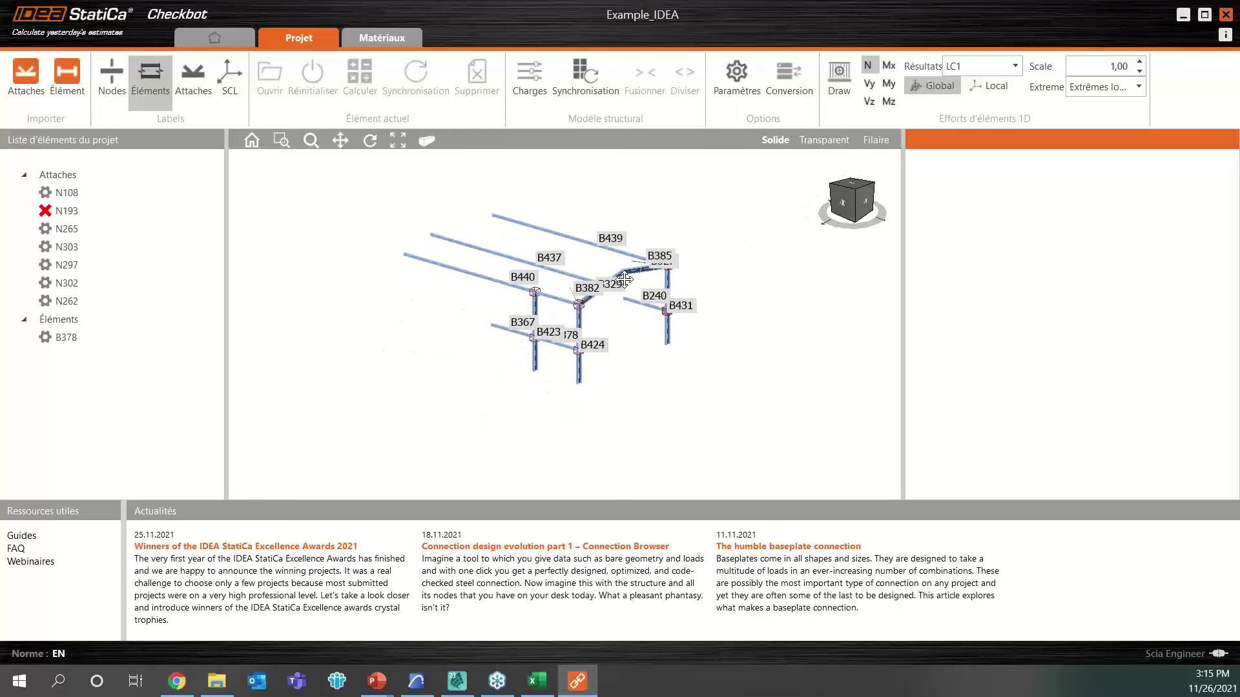
click(854, 199)
drag(852, 199, 858, 193)
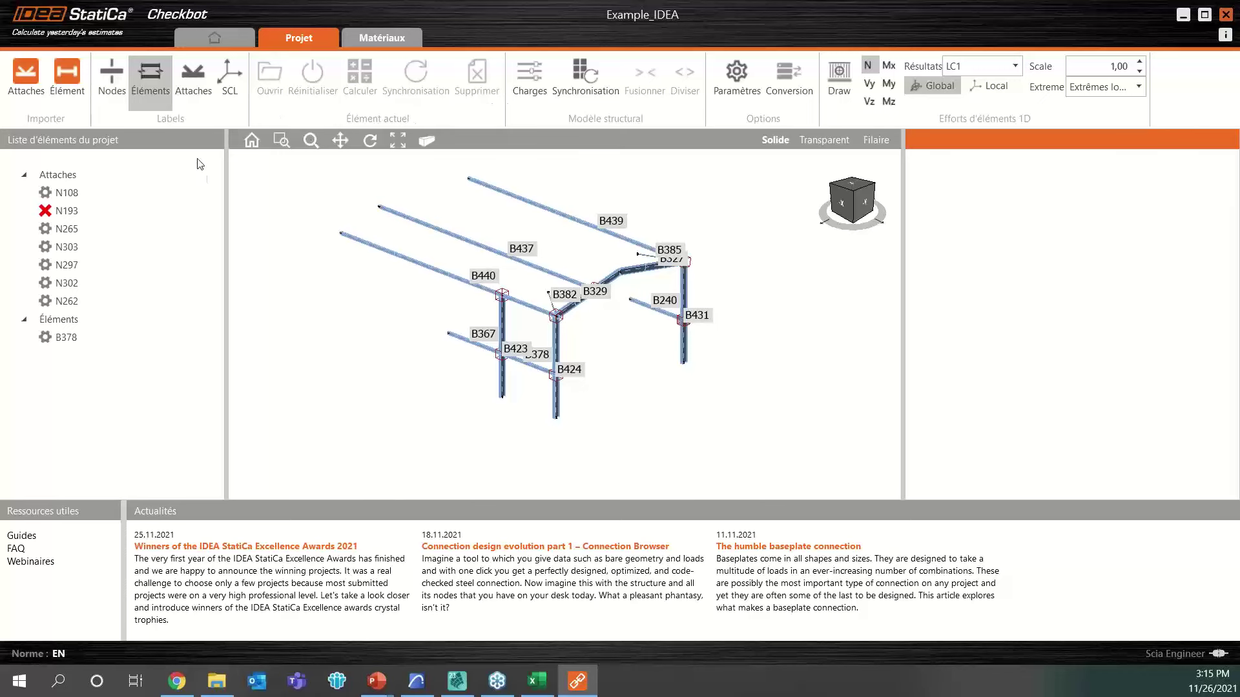
click(100, 193)
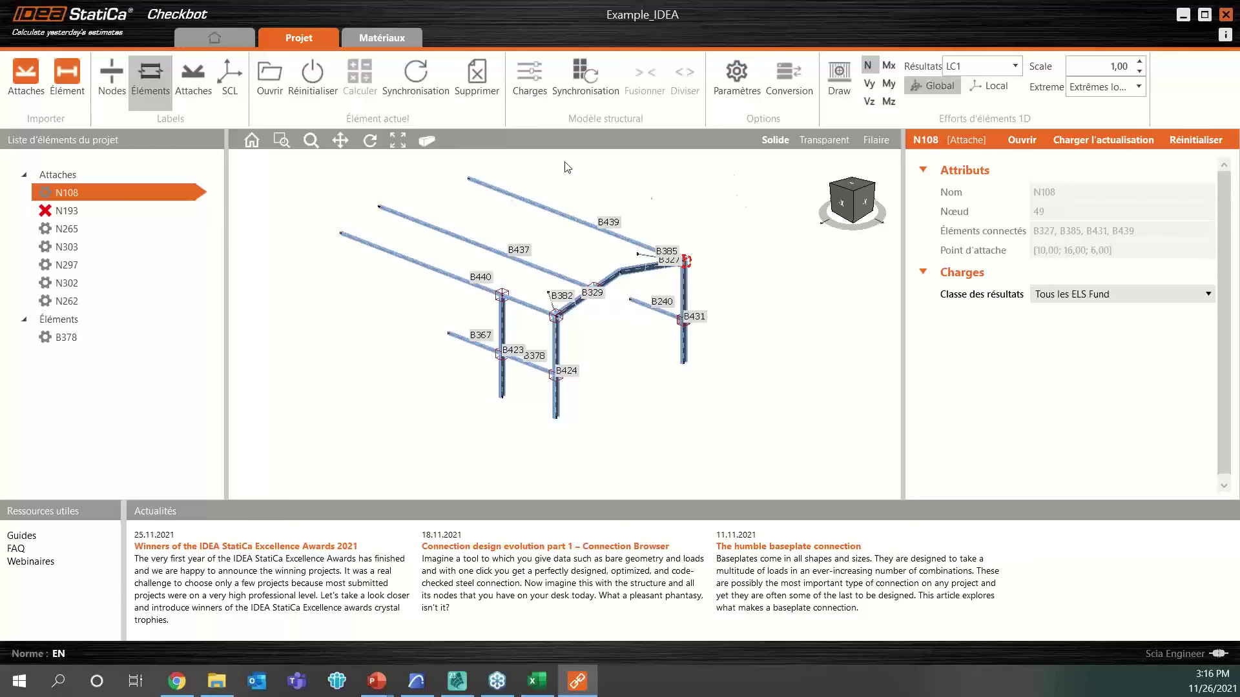
Open the load configuration of the structural model and review the imported load cases, combinations and result classes.
click(534, 95)
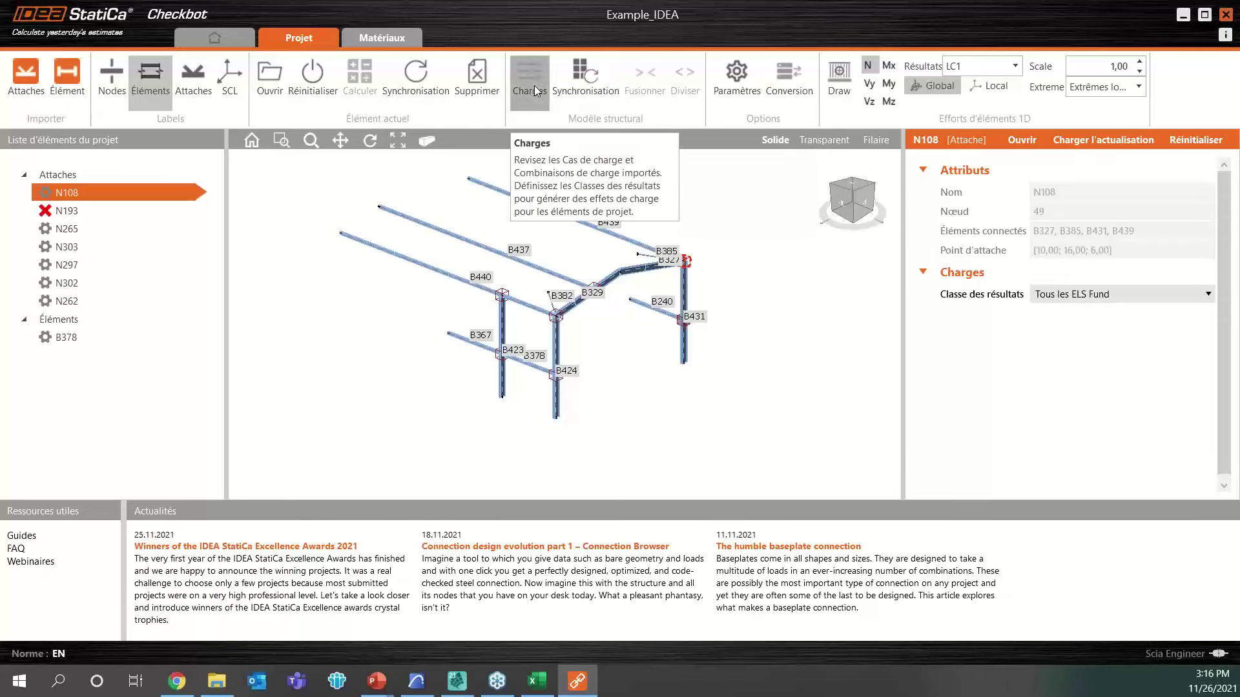
drag(674, 184, 729, 186)
drag(517, 344, 516, 389)
scroll(219, 216, down, 1)
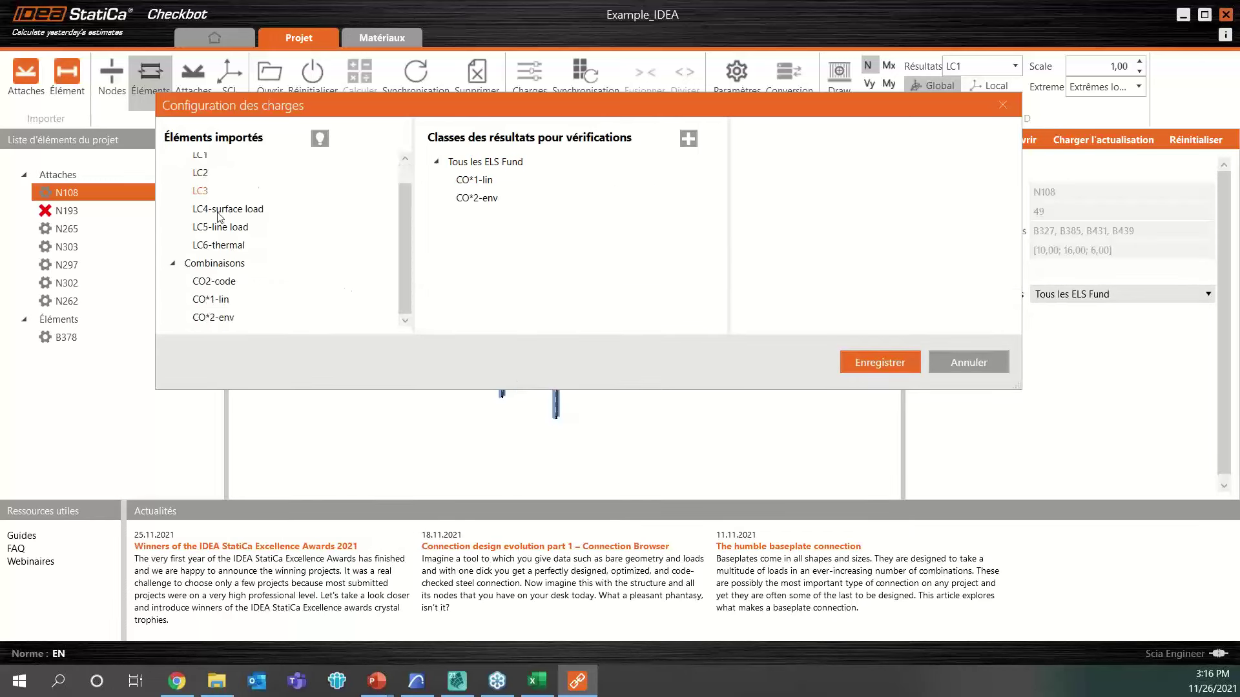
Add a new result class to the load configuration and name it MaClasse.
scroll(226, 233, up, 1)
scroll(237, 242, down, 1)
click(487, 180)
click(688, 138)
click(464, 219)
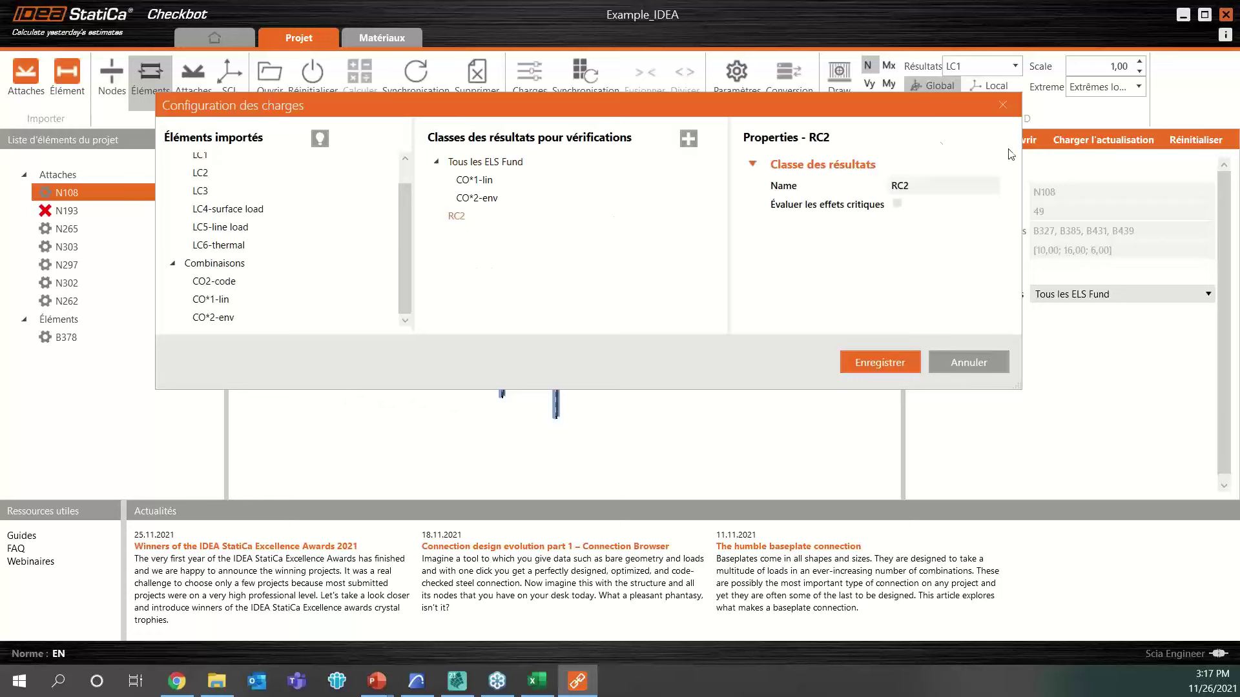
click(941, 182)
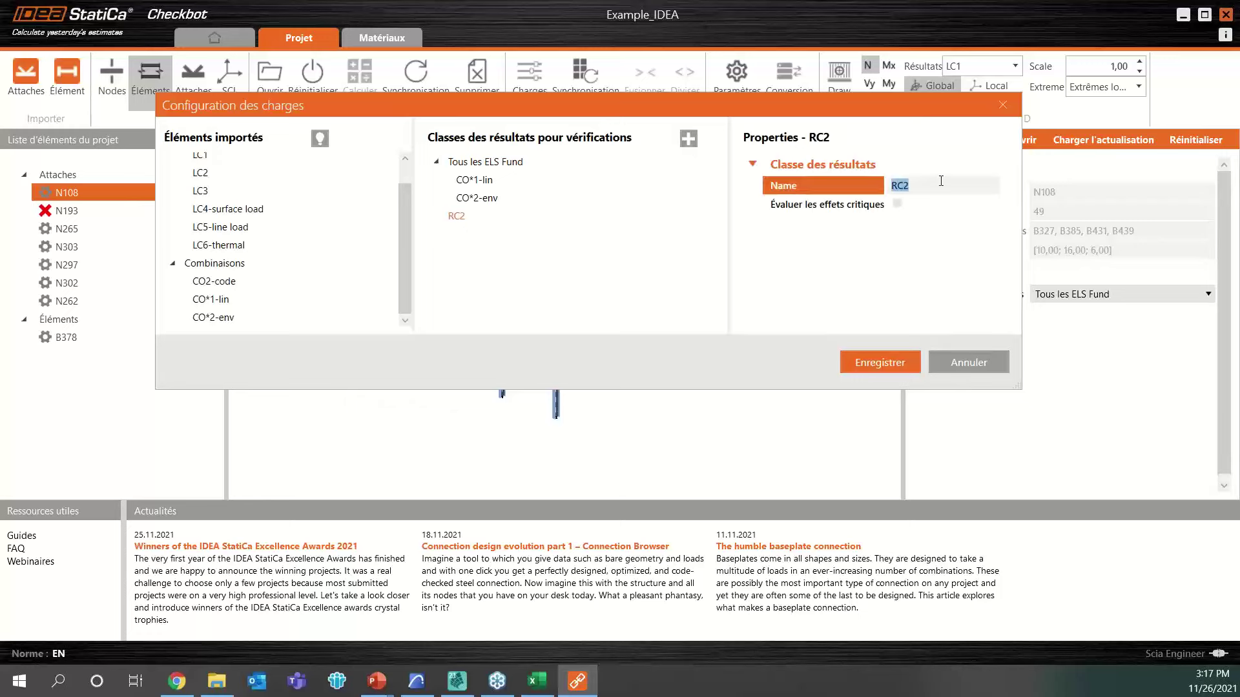
text(MaClasse)
click(700, 293)
Assign the combinations CO2-code and CO*1-lin to the MaClasse result class and save the load configuration.
drag(216, 285, 473, 218)
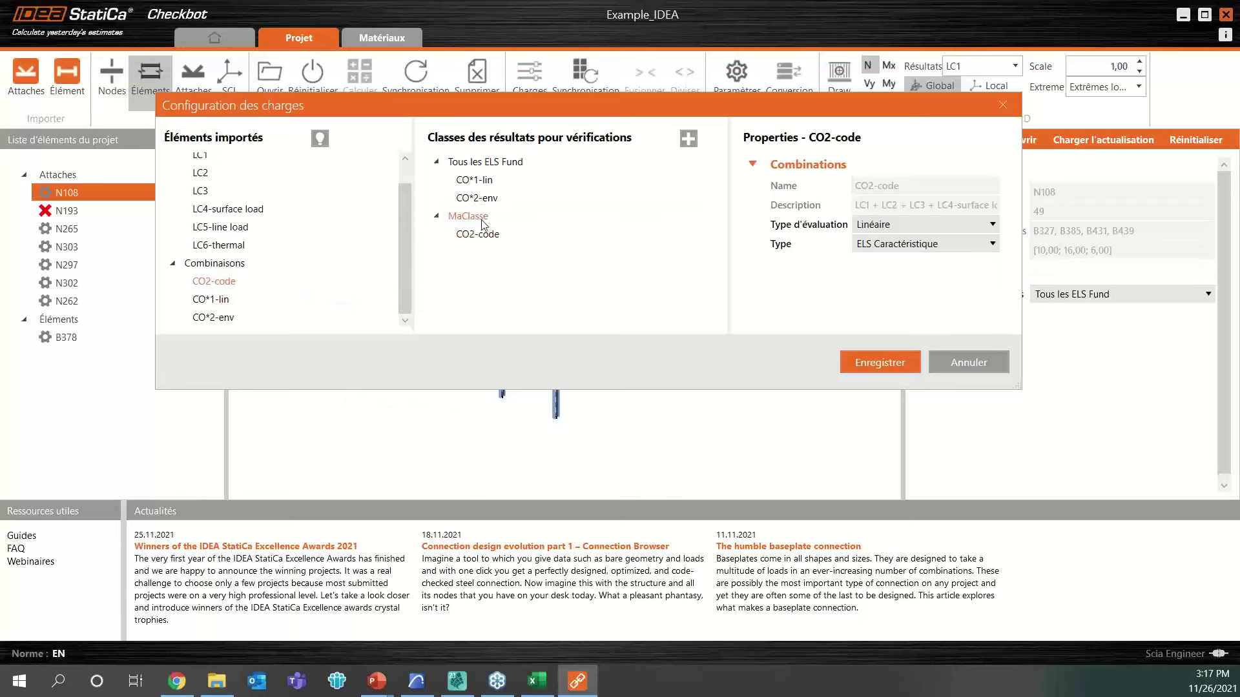
drag(212, 299, 470, 215)
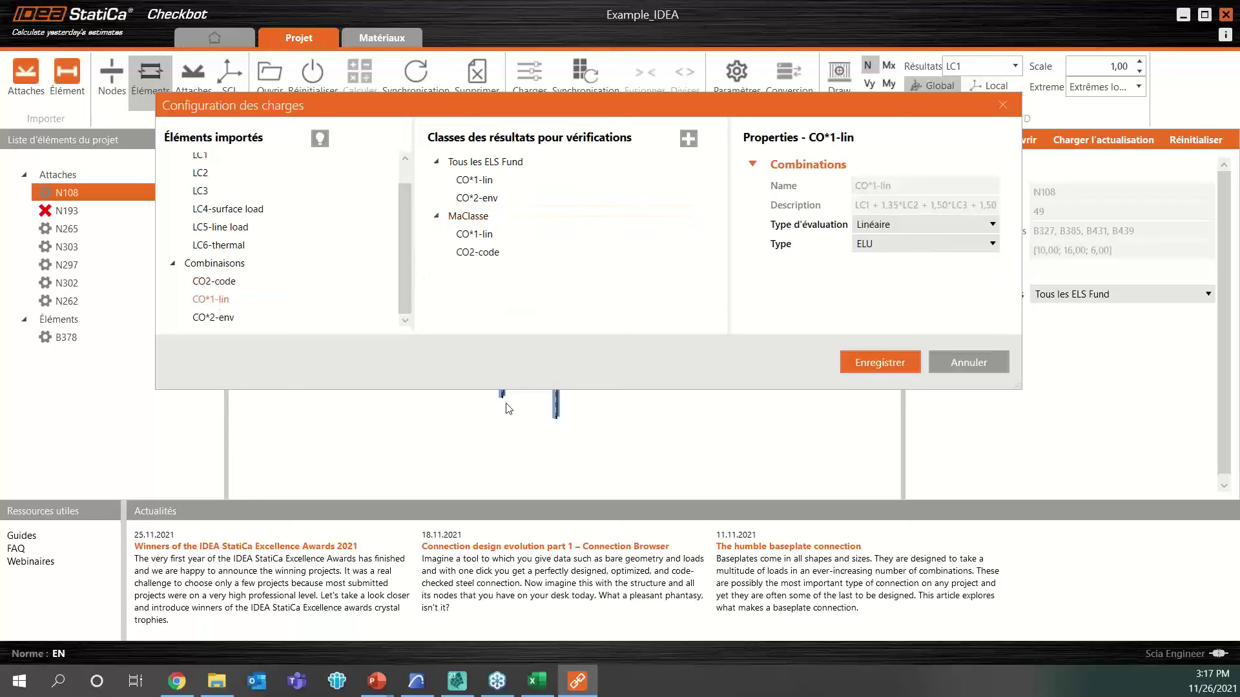
click(887, 364)
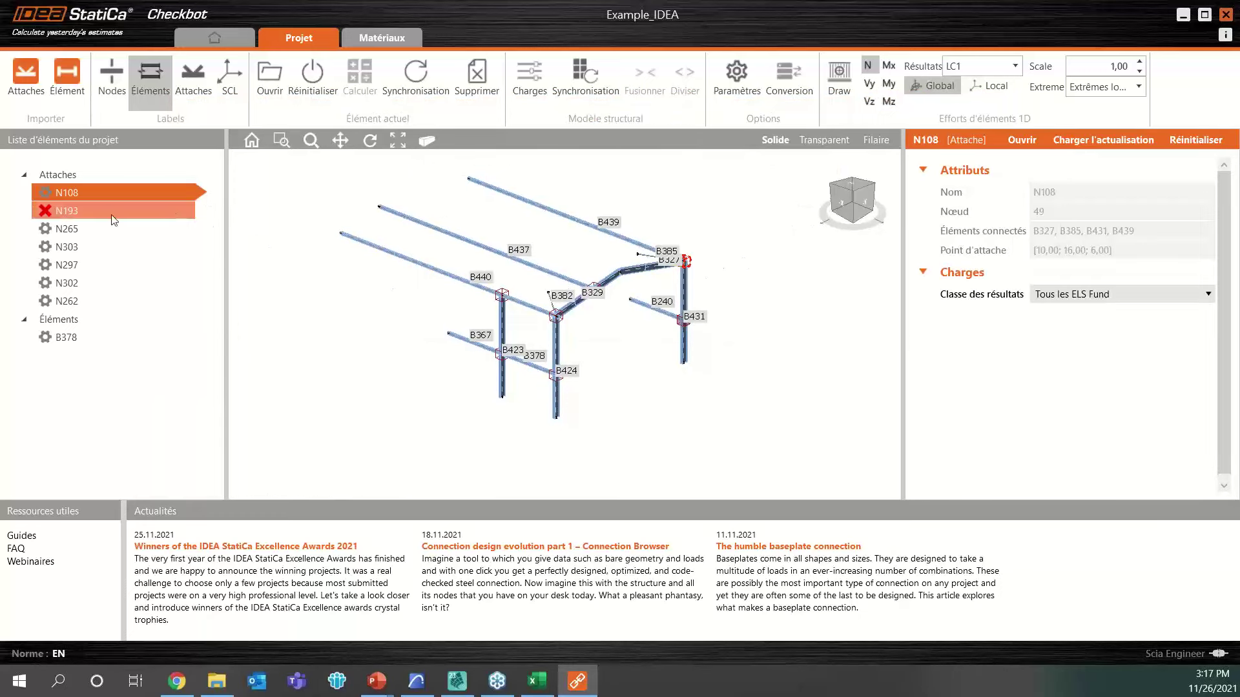
Set the result class of connection N108 to MaClasse.
scroll(692, 259, up, 5)
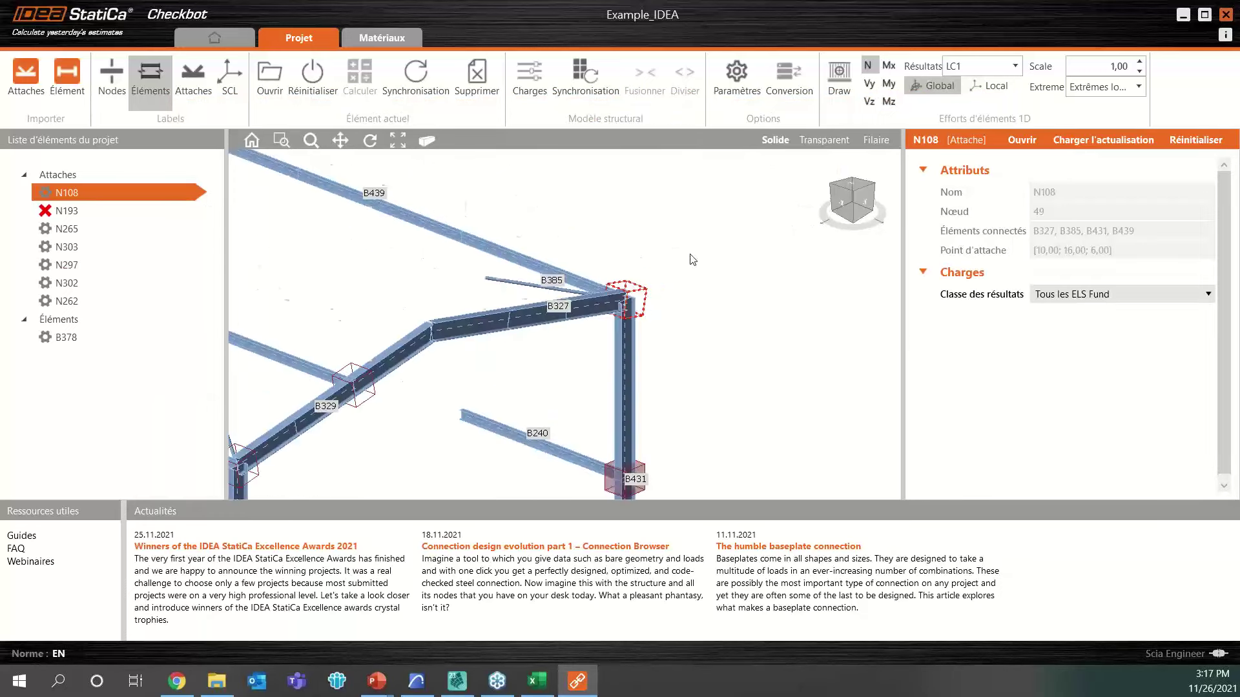
scroll(692, 259, up, 2)
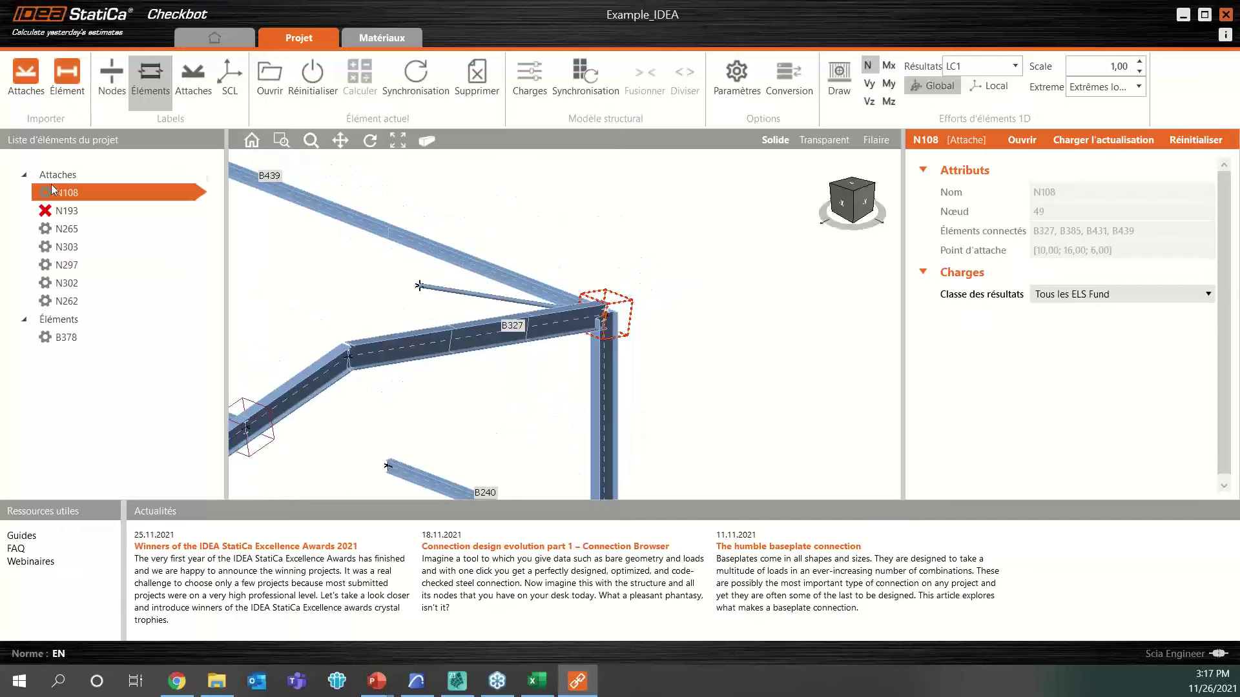
scroll(646, 278, down, 4)
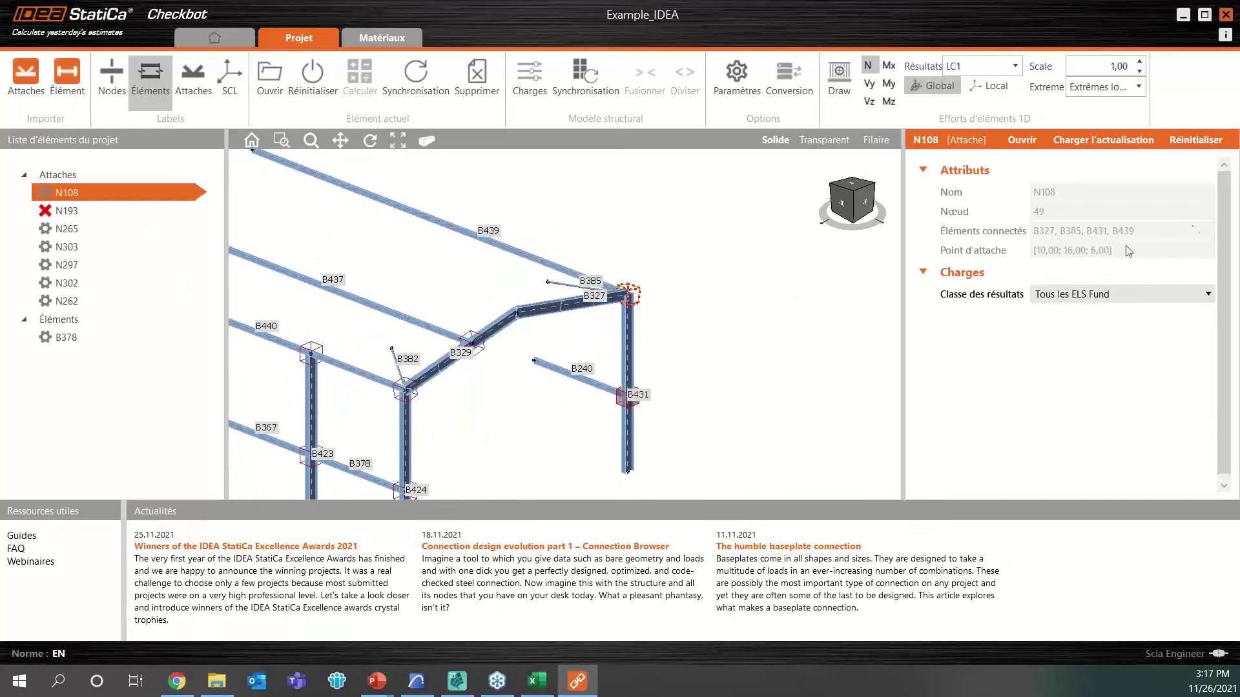
click(1105, 297)
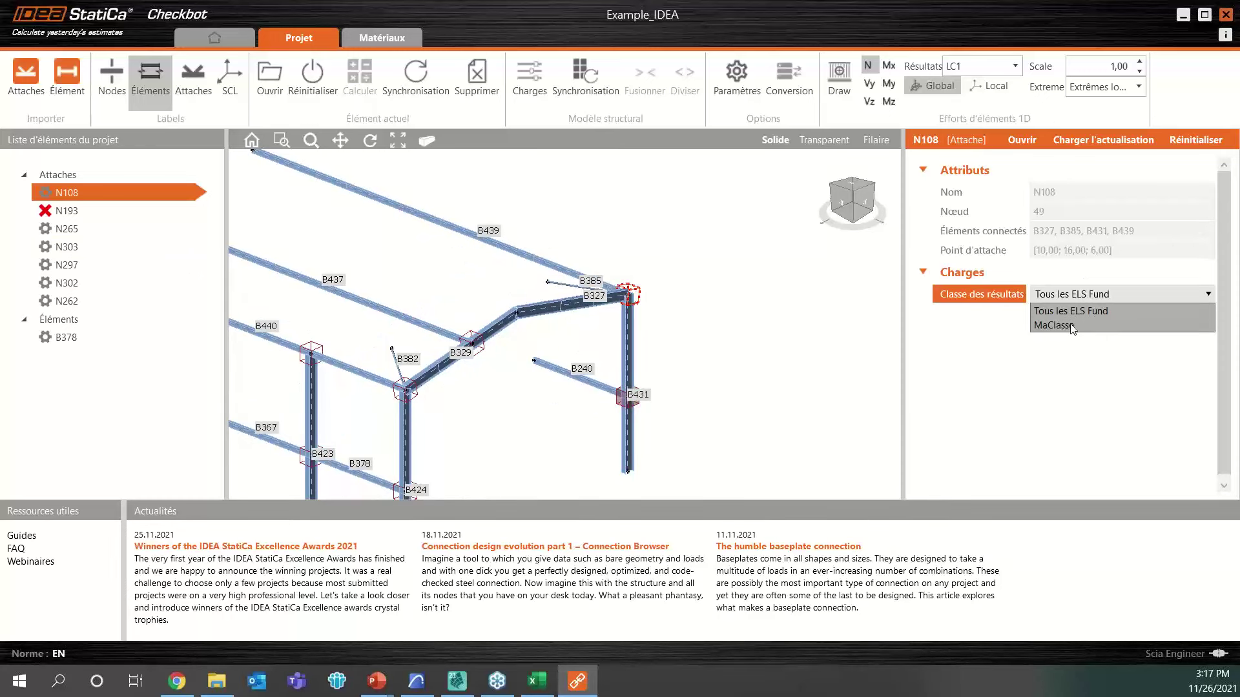
click(1056, 326)
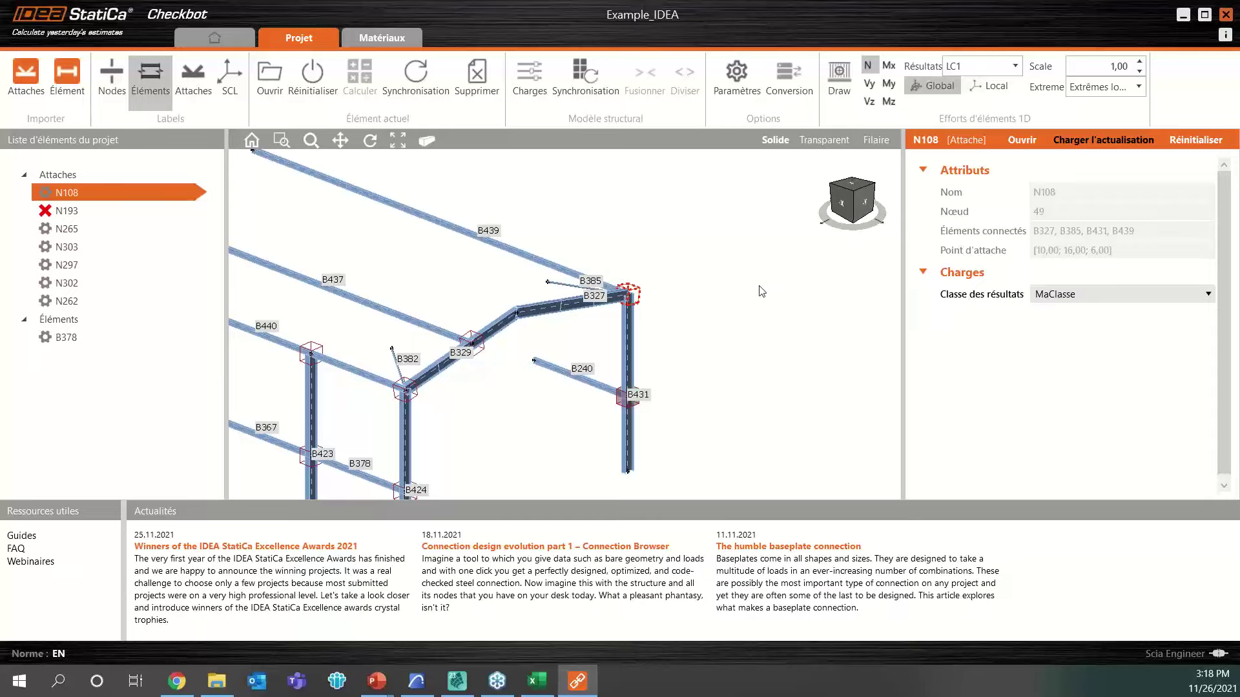
In SCIA Engineer, turn off member volumes, select the members meeting at N177, and import connections N176, N177 and N45 into Checkbot.
click(467, 686)
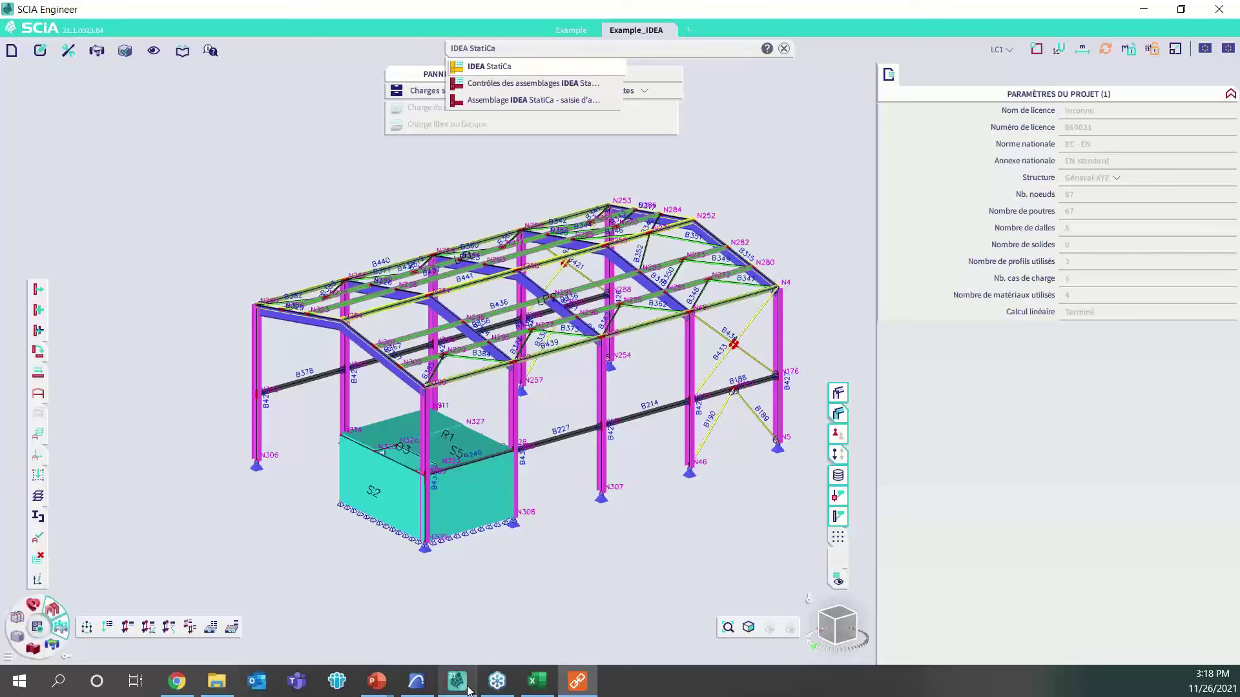
scroll(705, 393, up, 5)
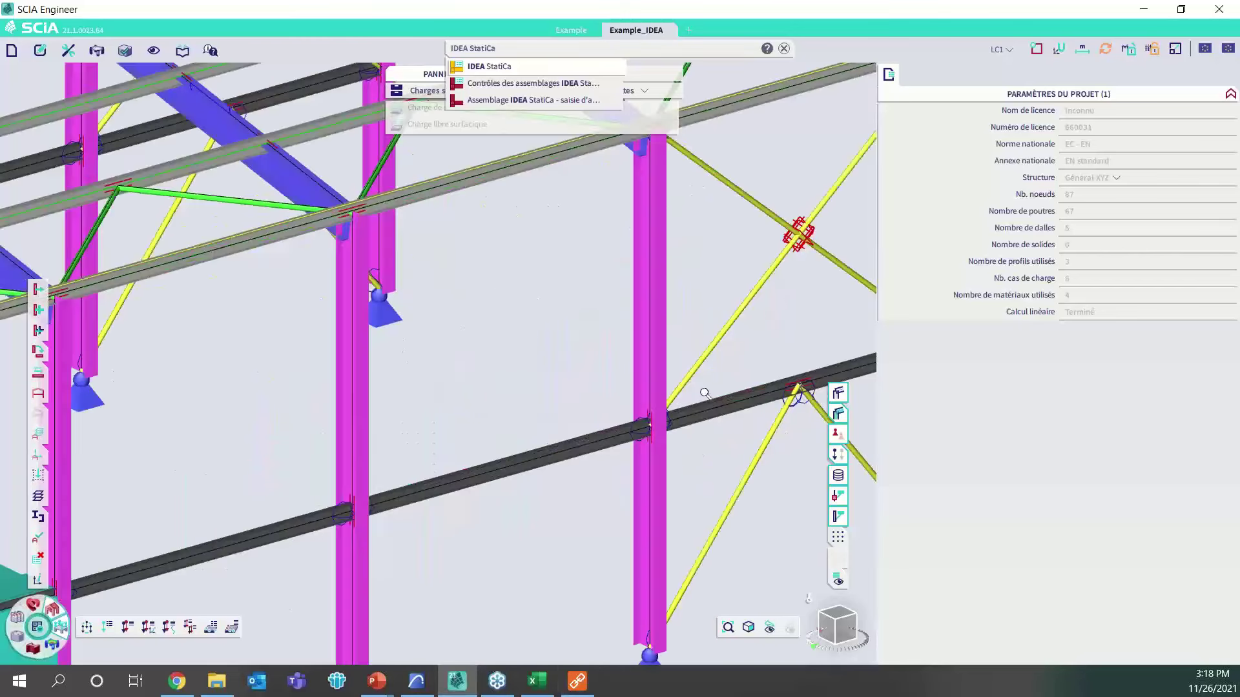
click(838, 414)
click(838, 393)
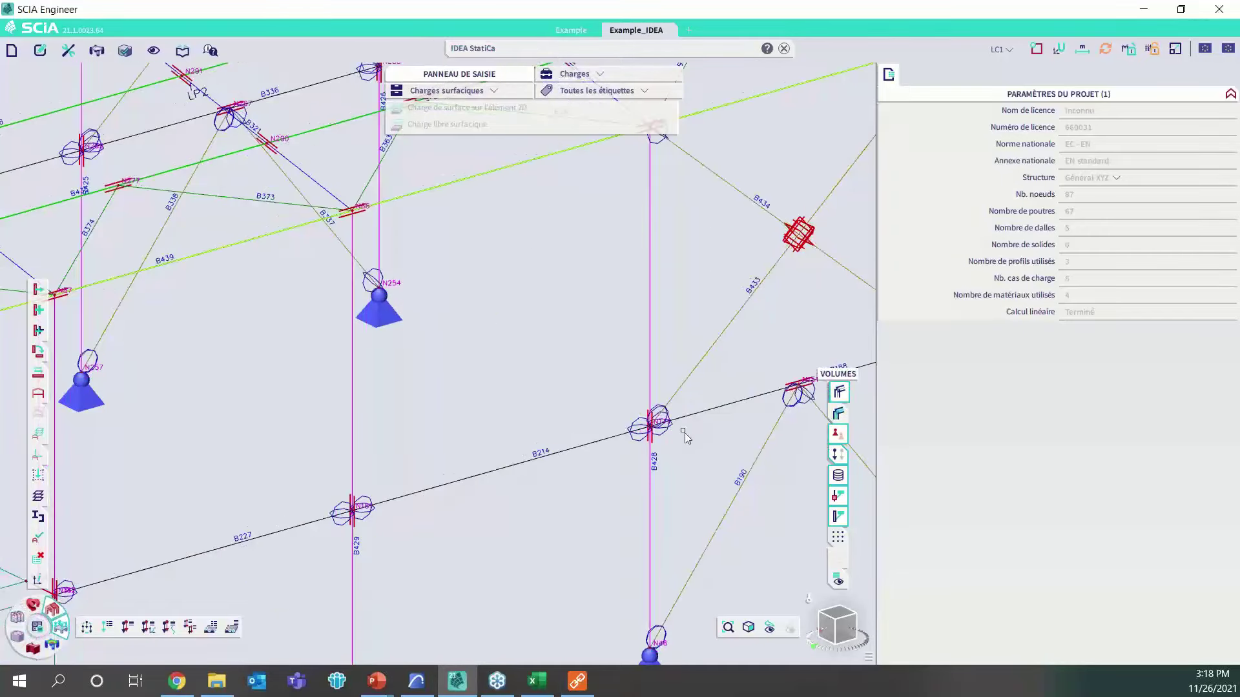
scroll(685, 437, down, 5)
drag(677, 397, 601, 446)
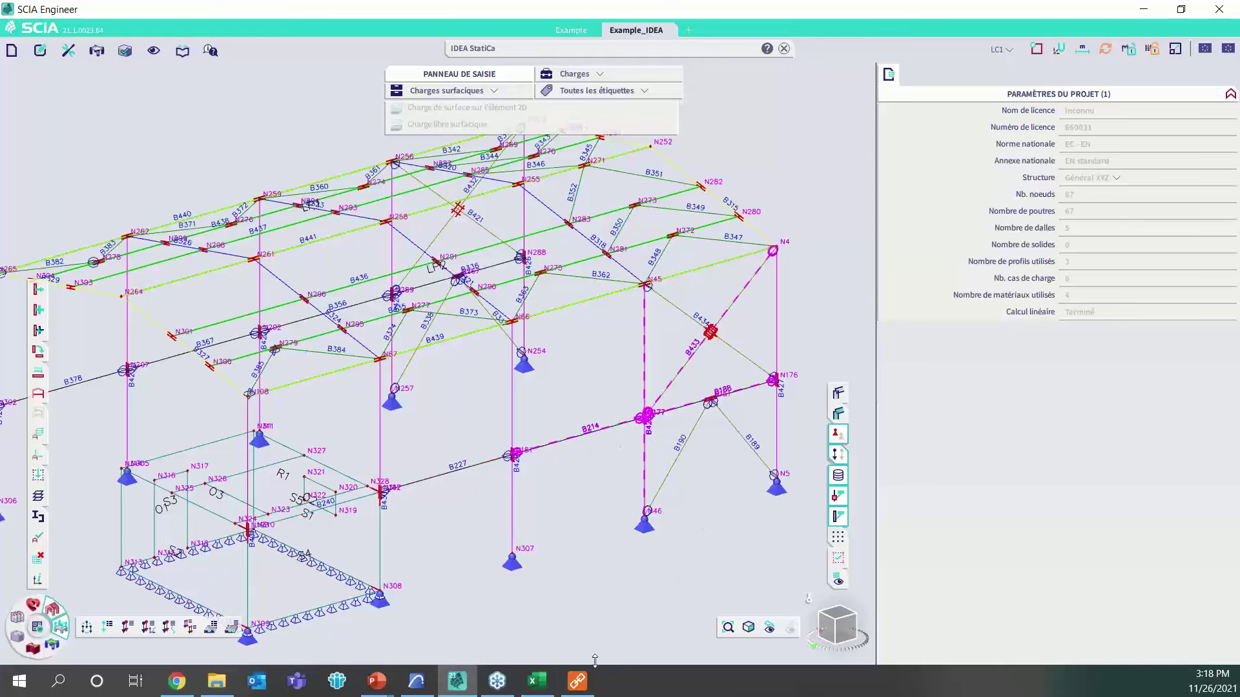
click(578, 681)
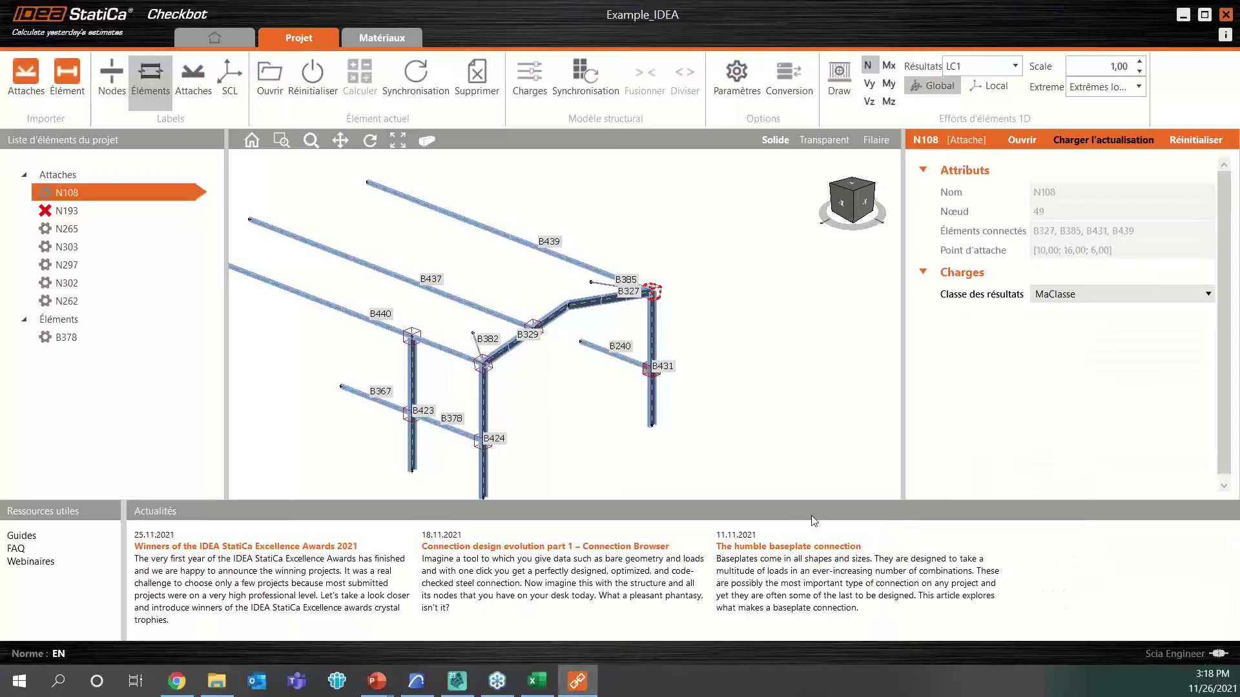
click(25, 76)
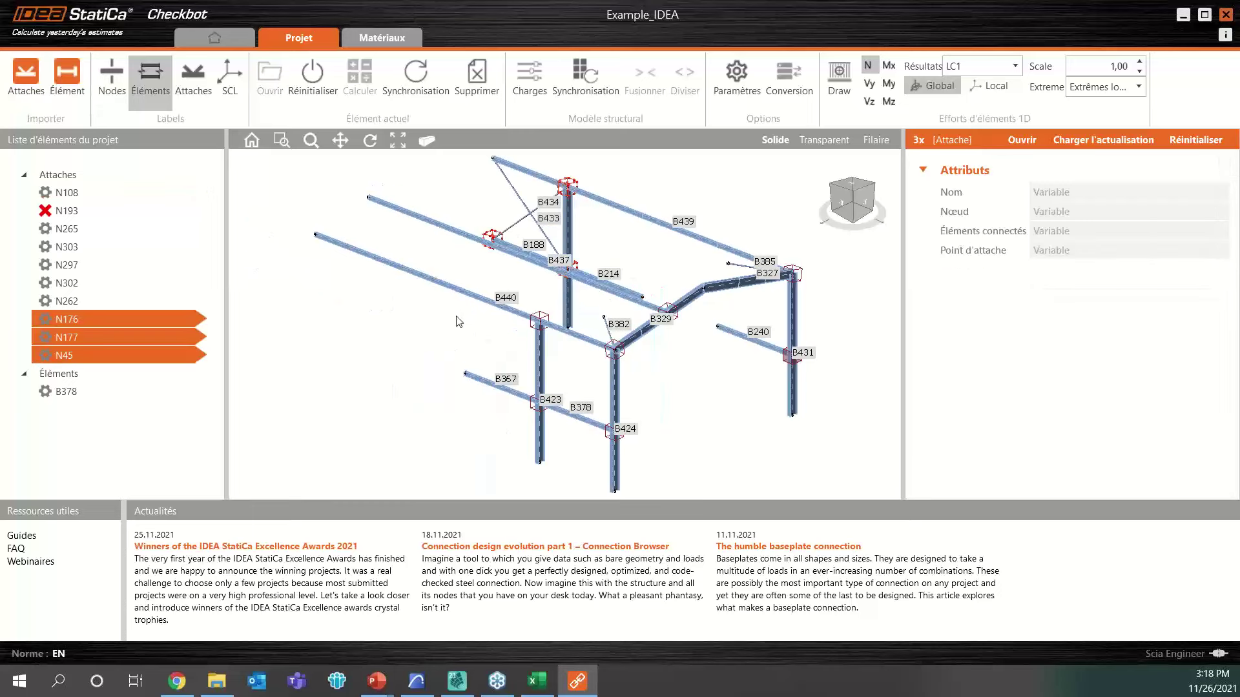
Select only member B214 in SCIA Engineer and import it into Checkbot as an element.
drag(861, 194, 771, 256)
scroll(693, 361, up, 3)
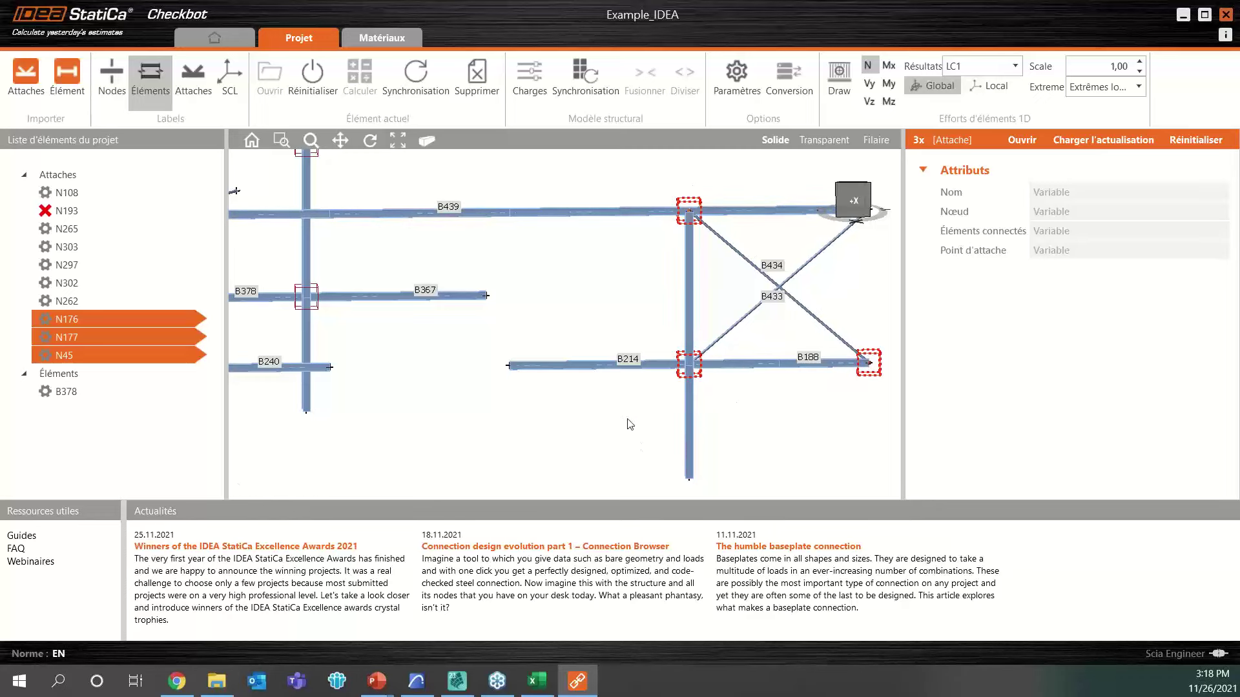
click(852, 201)
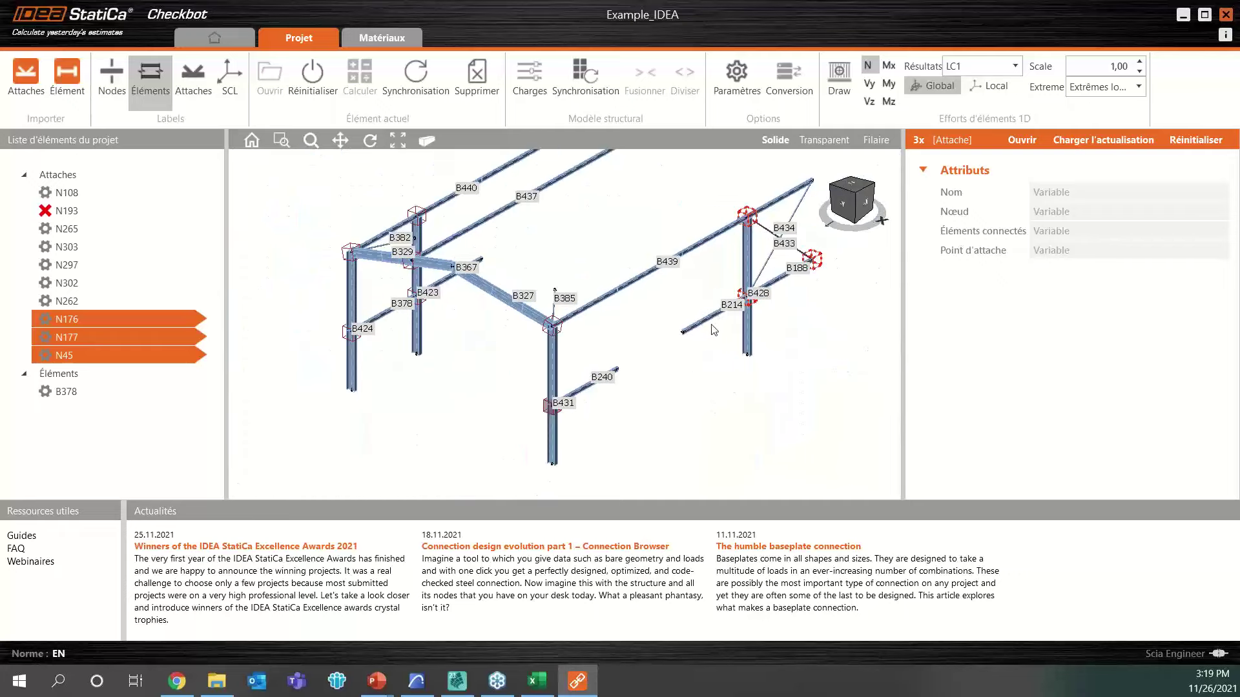
click(458, 681)
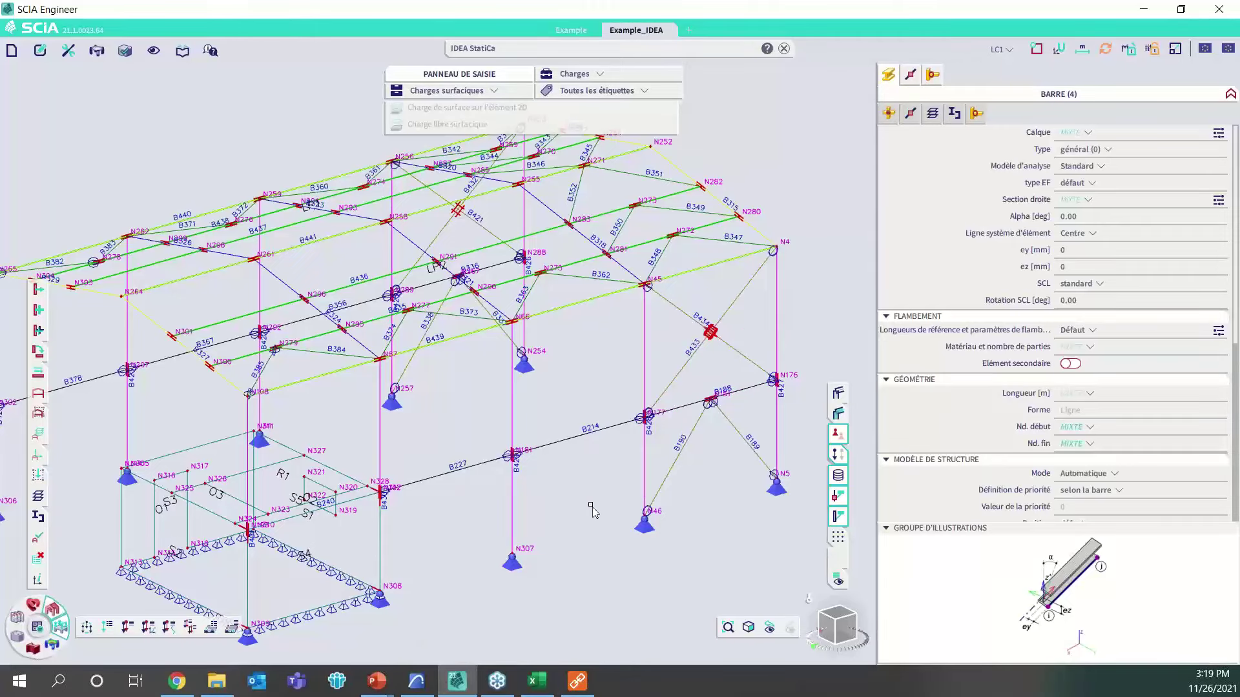
key(Escape)
click(581, 441)
click(577, 682)
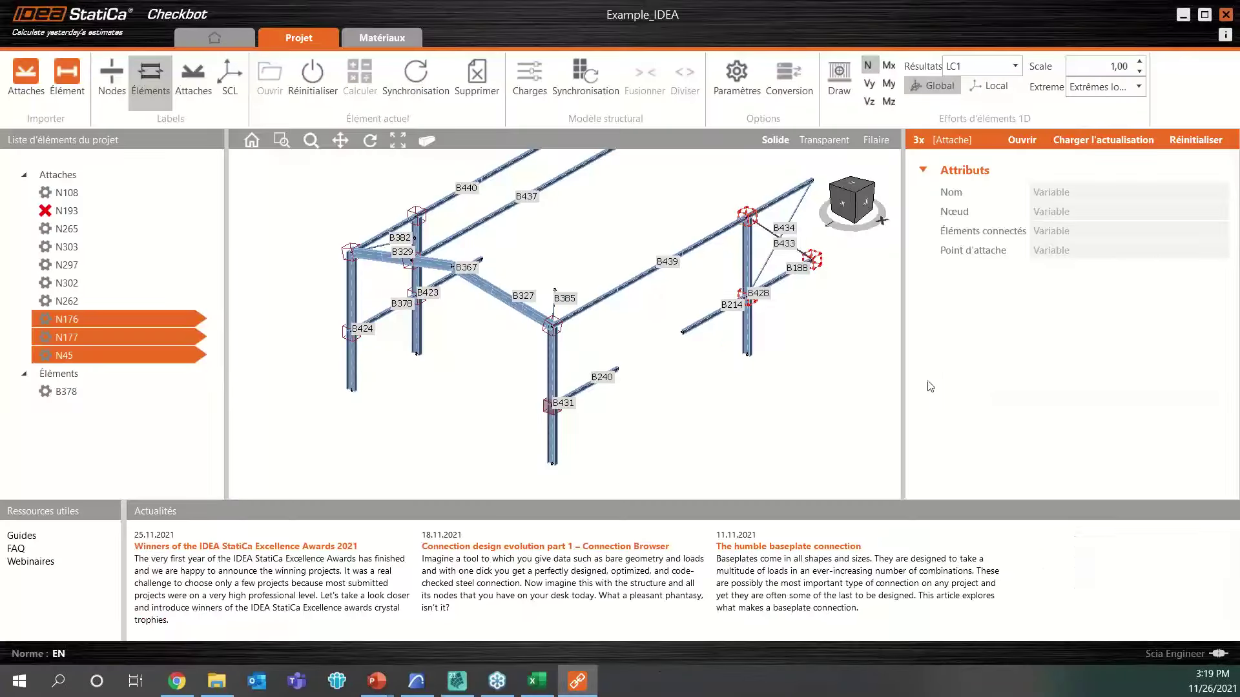
click(70, 95)
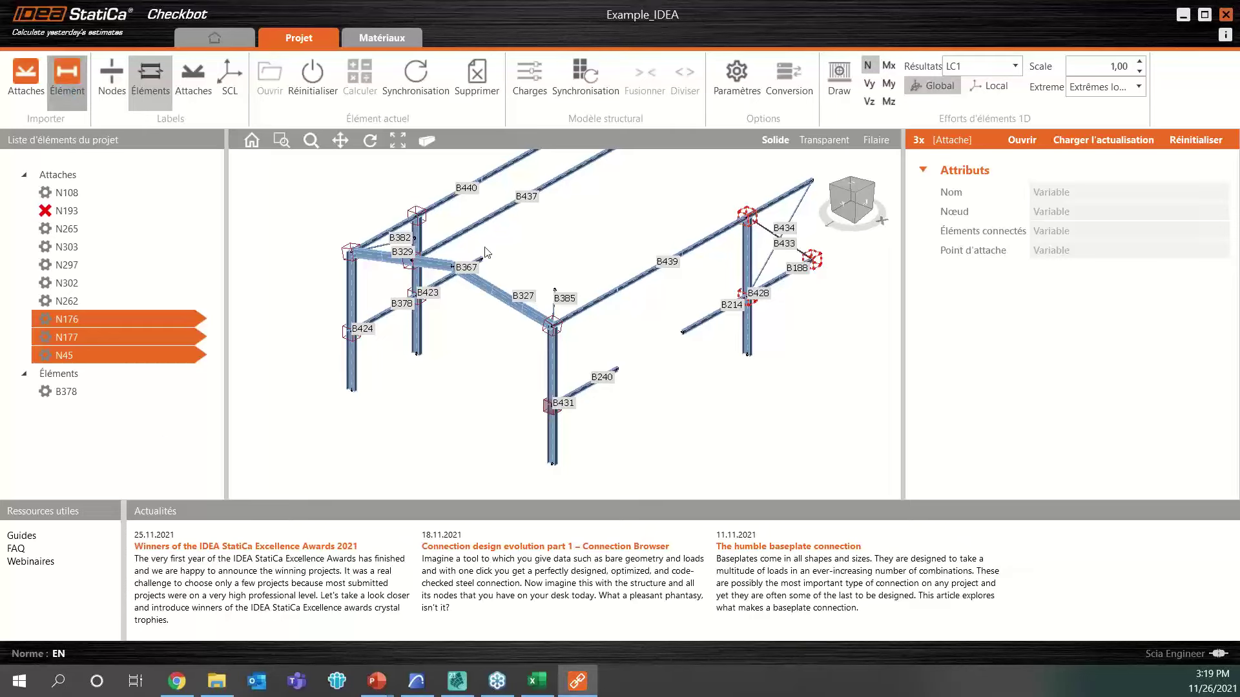
click(861, 203)
scroll(660, 362, up, 3)
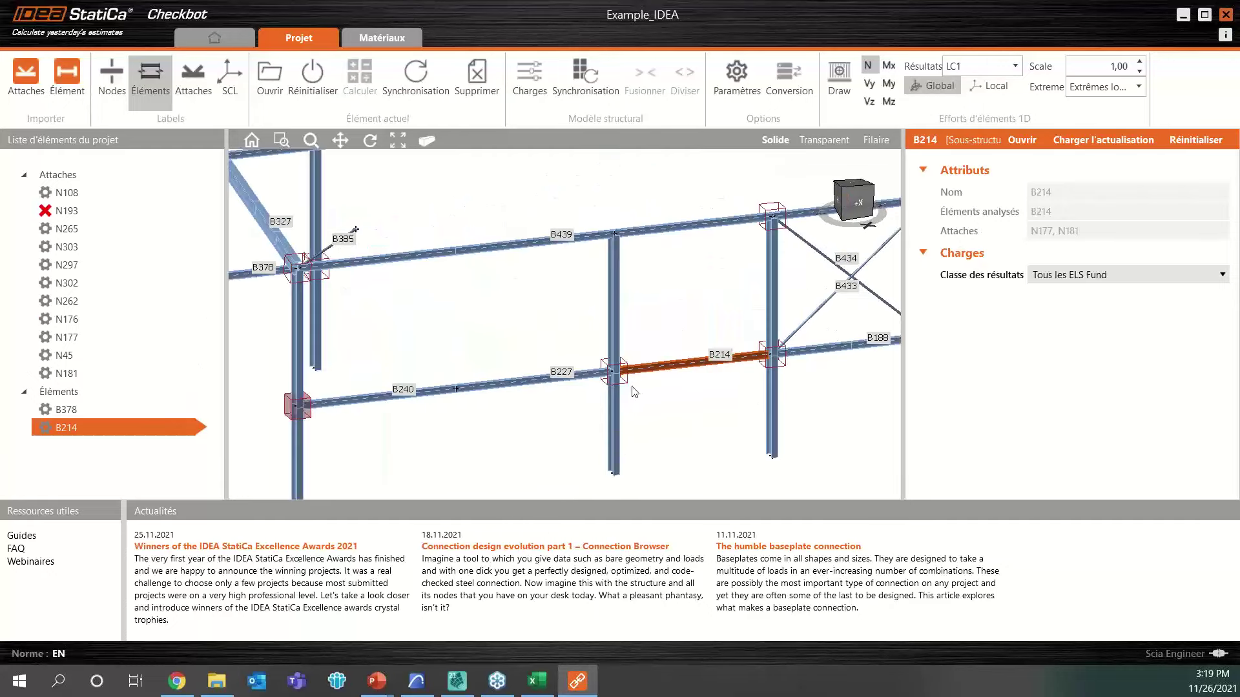
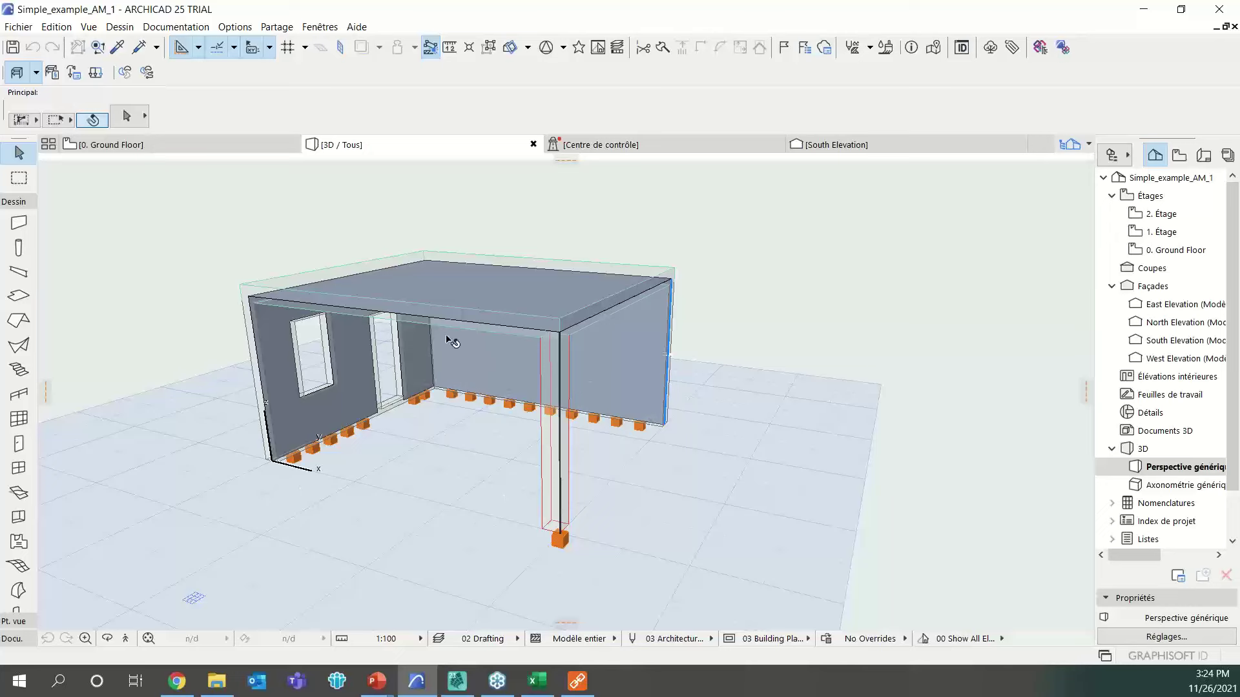
Compare the building's analytical and architectural models in 3D, and review the Concrete Structure rules for generating the analytical model.
click(20, 73)
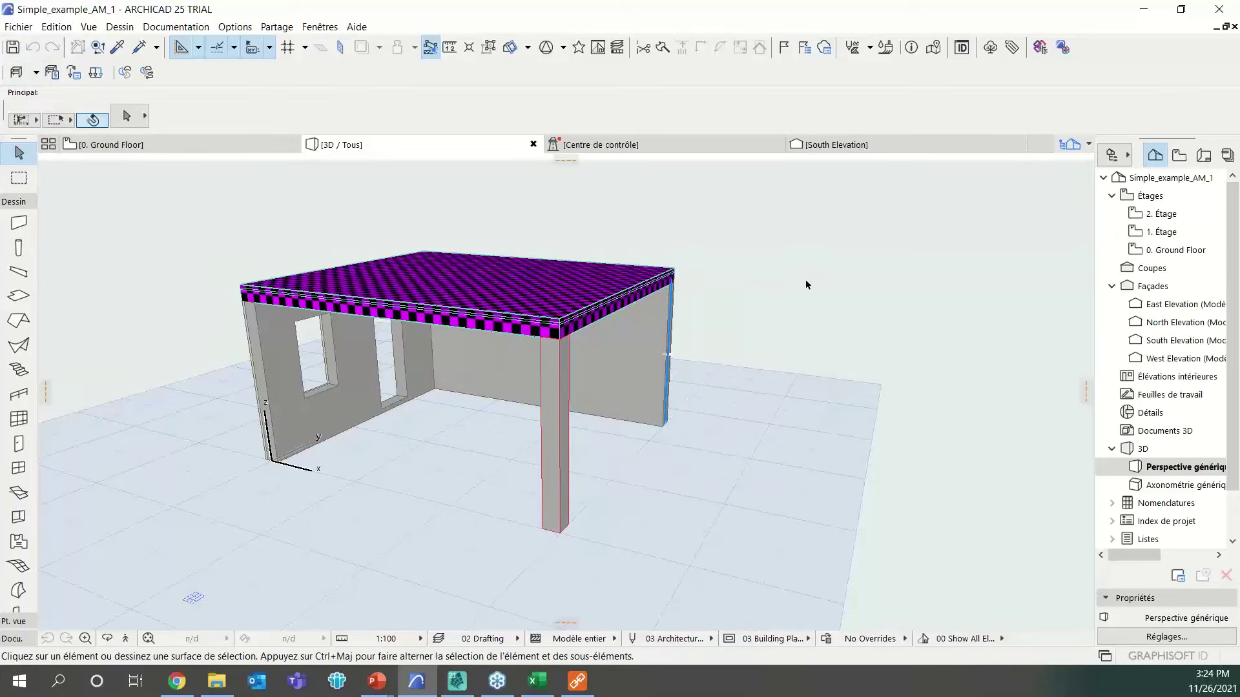
click(17, 73)
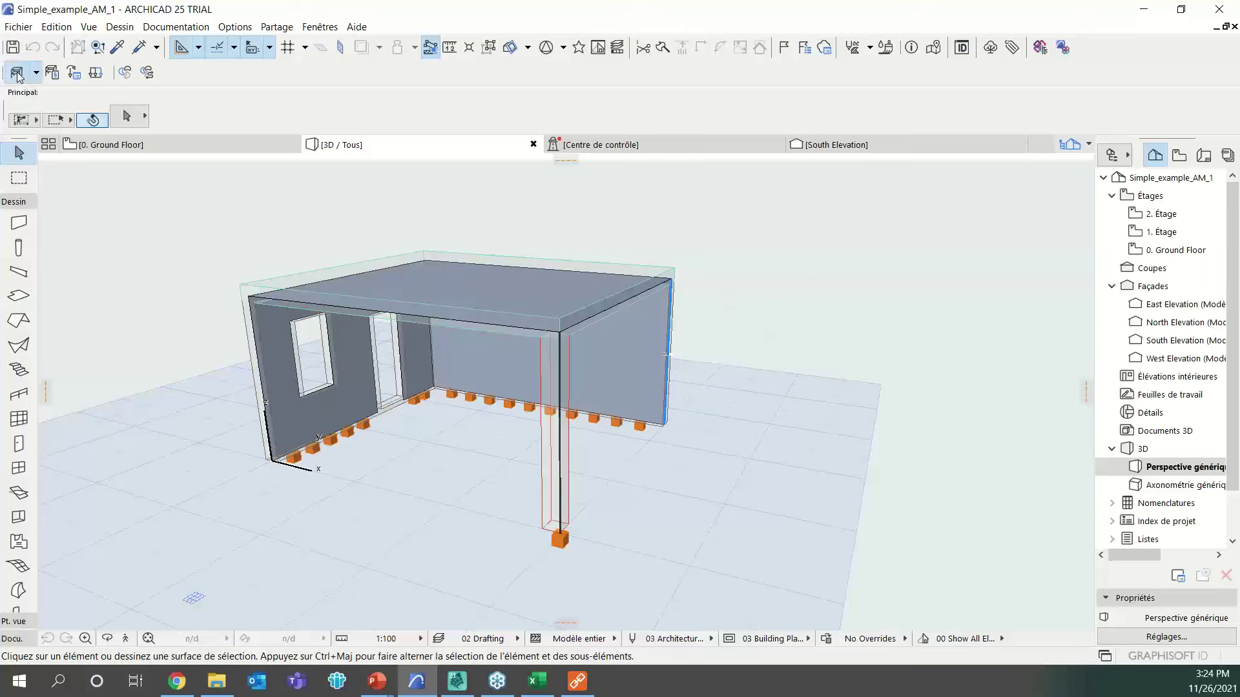
click(18, 73)
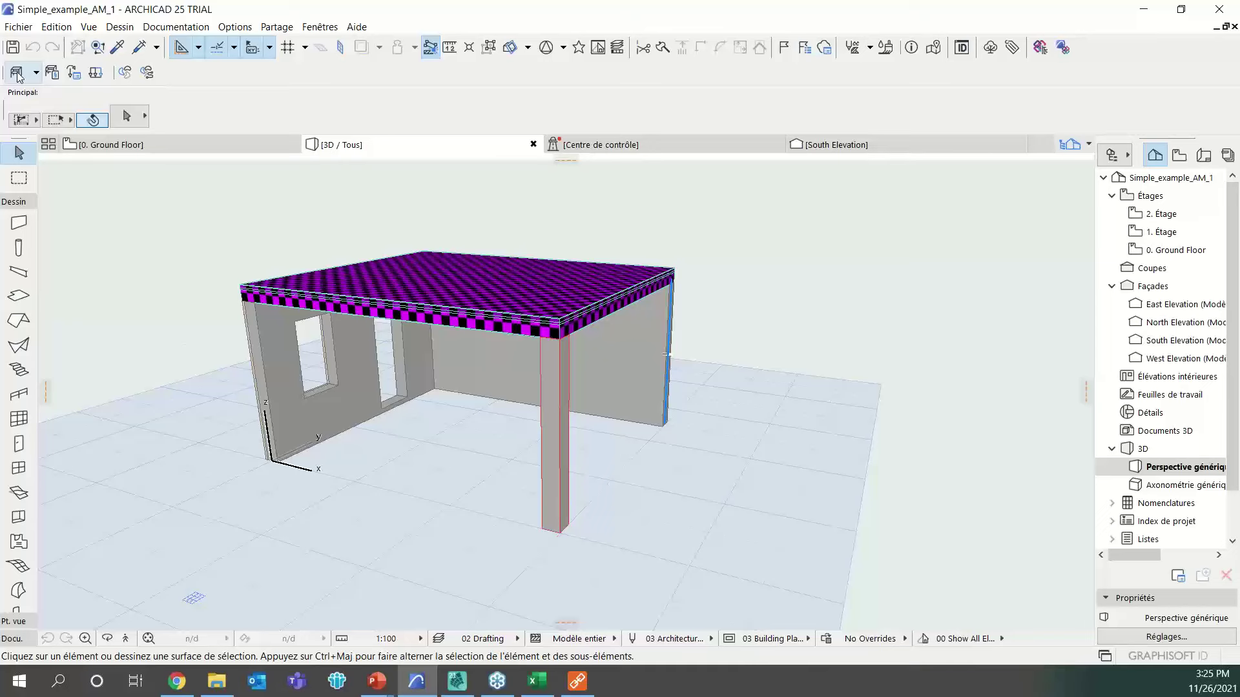
click(53, 74)
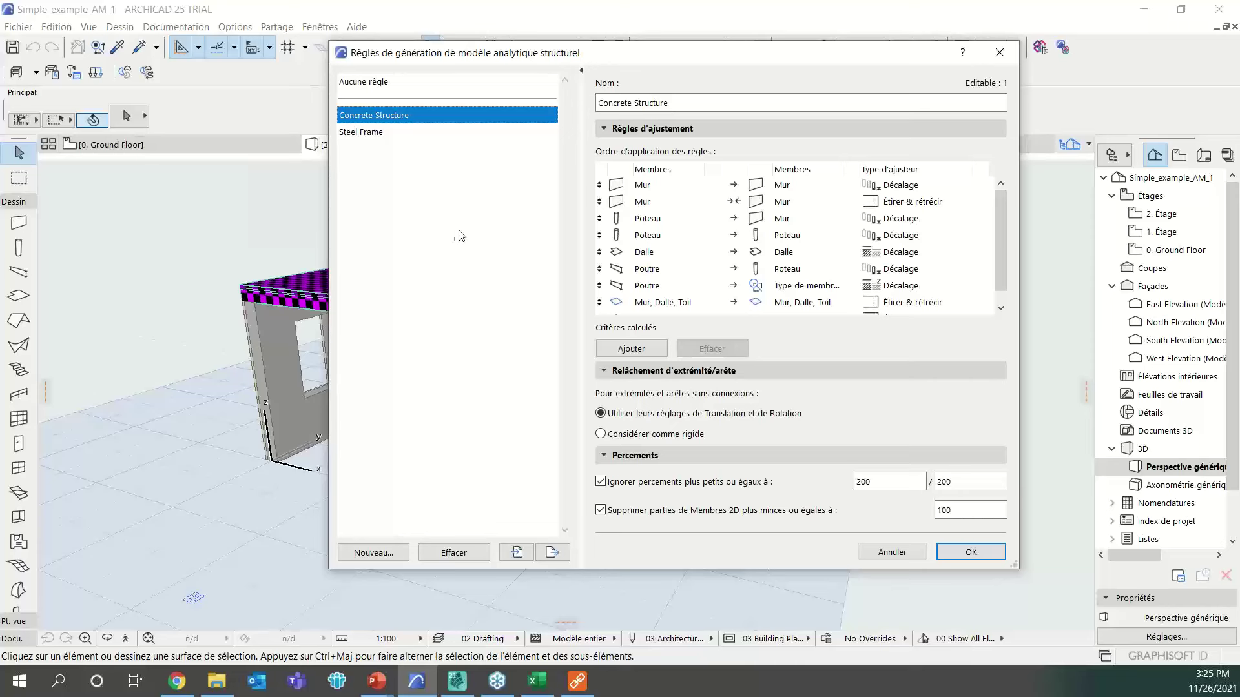
mouse_move(711, 293)
click(999, 52)
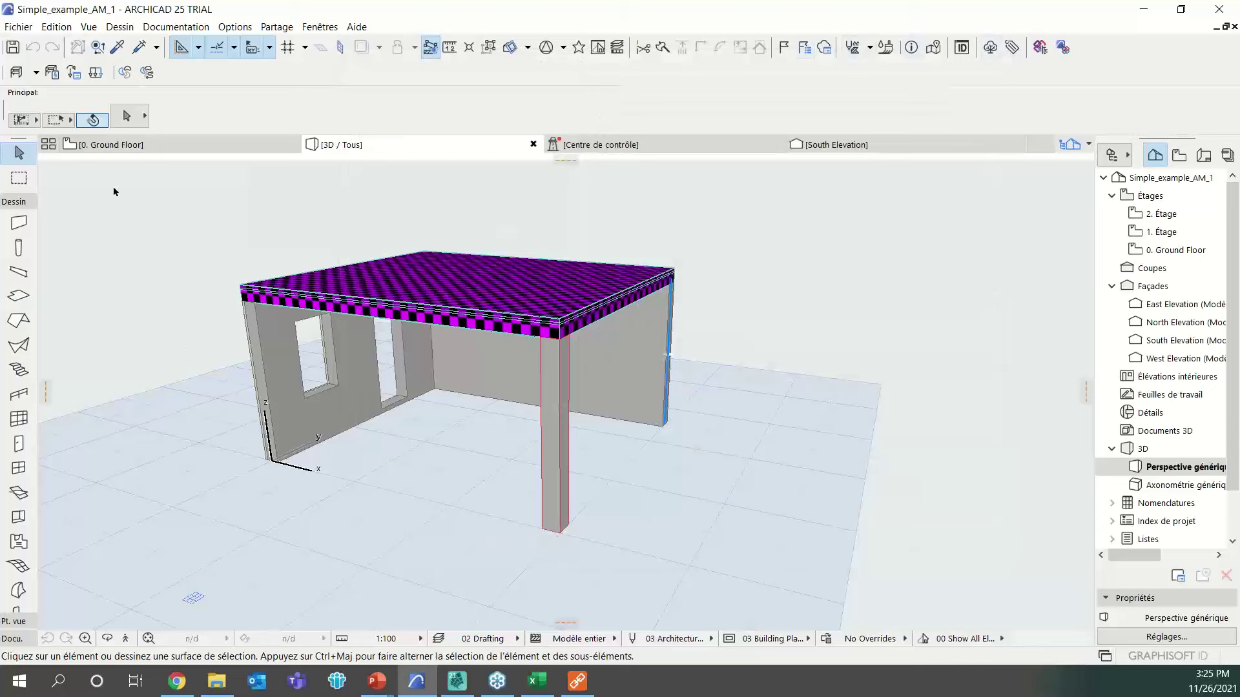
Open the SAF translators and review the import material mapping, the export settings and the available SAF versions.
click(21, 29)
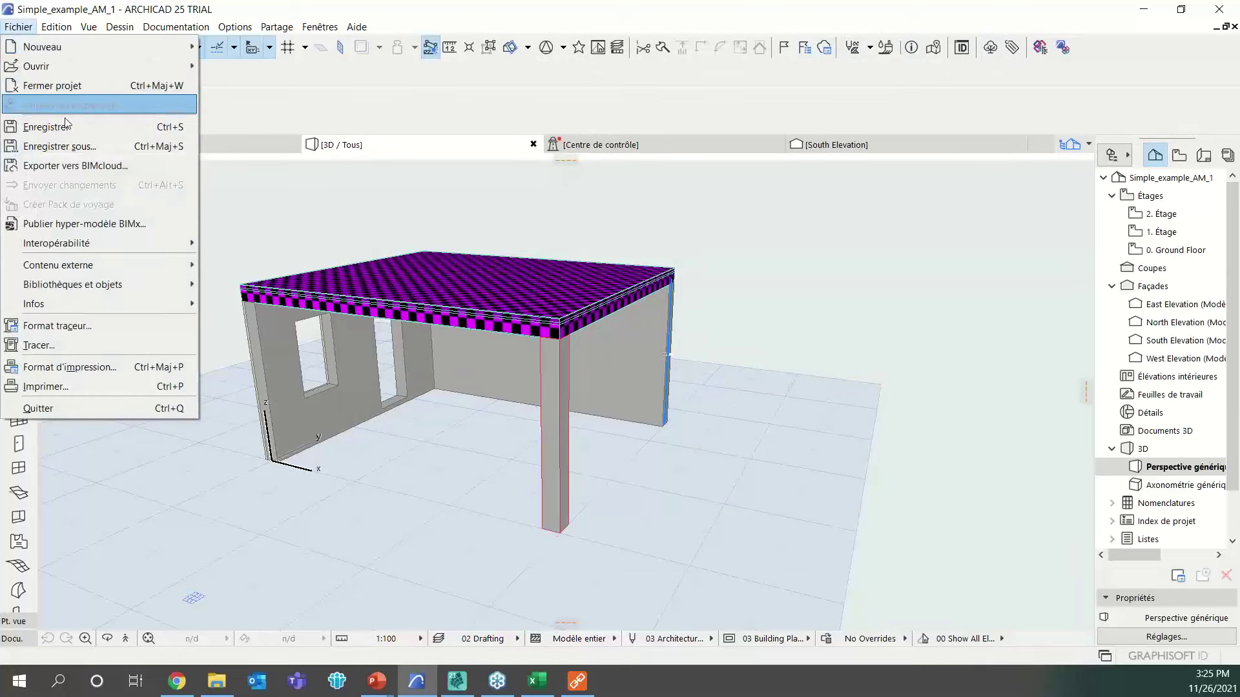
mouse_move(111, 241)
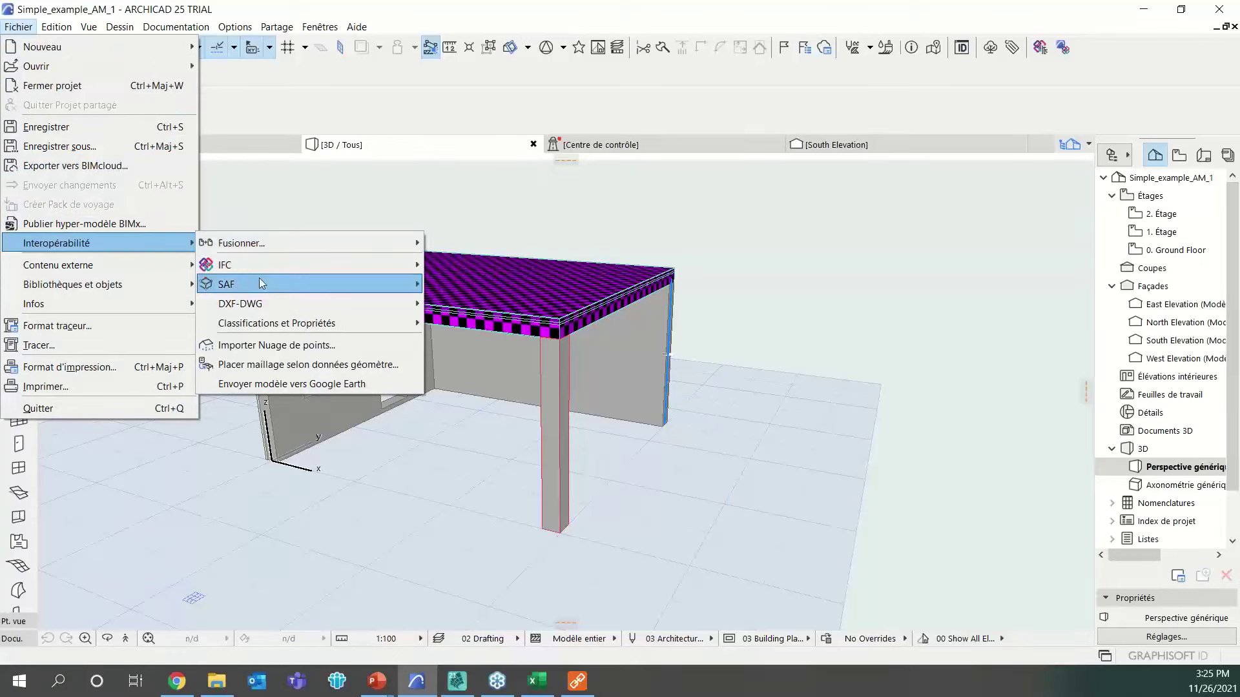
mouse_move(280, 284)
click(506, 284)
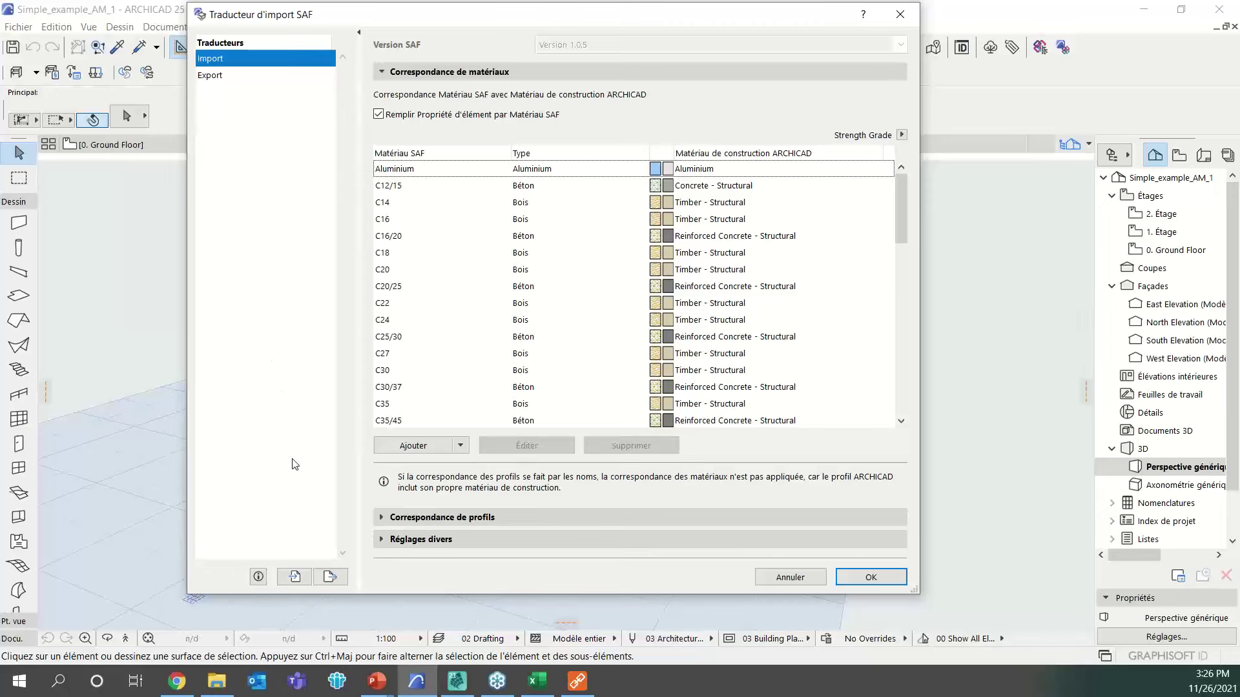
click(258, 588)
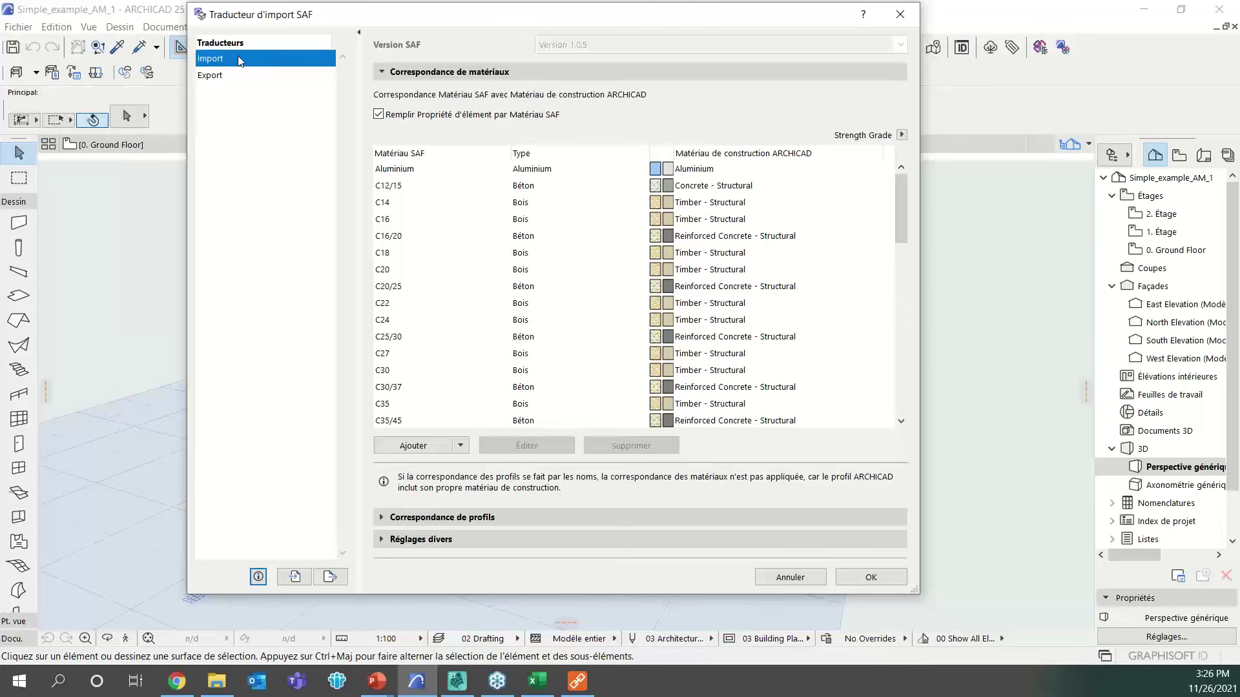
click(237, 77)
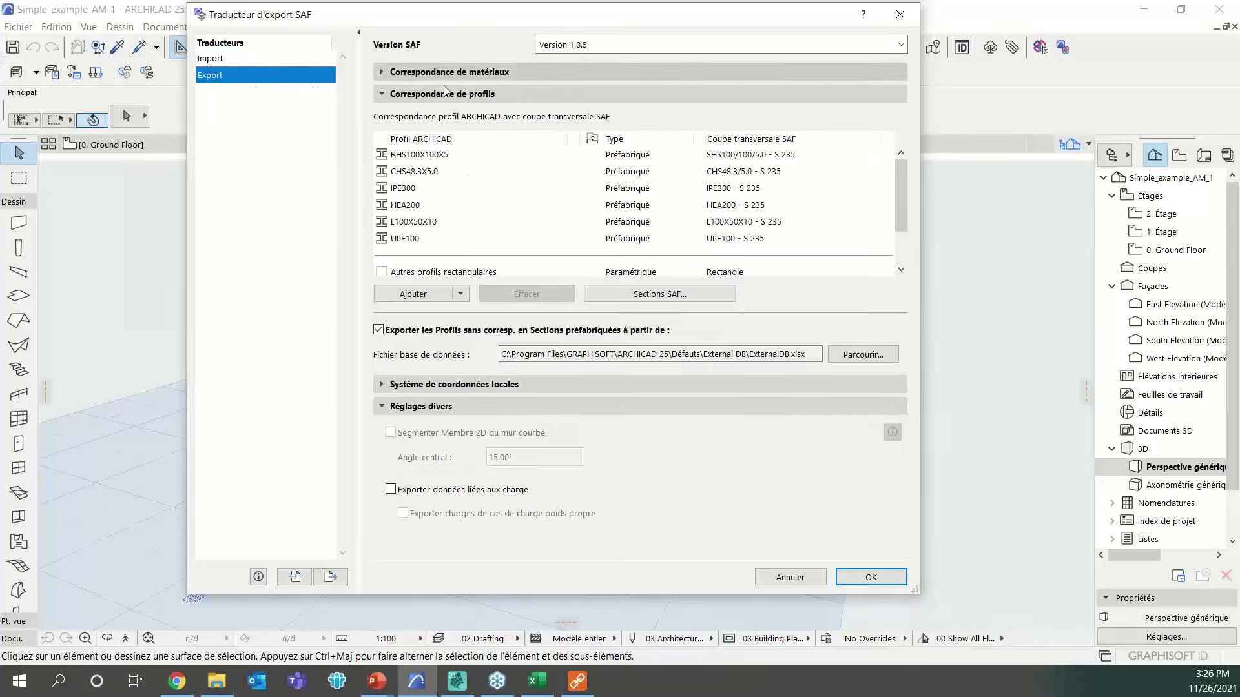
click(641, 50)
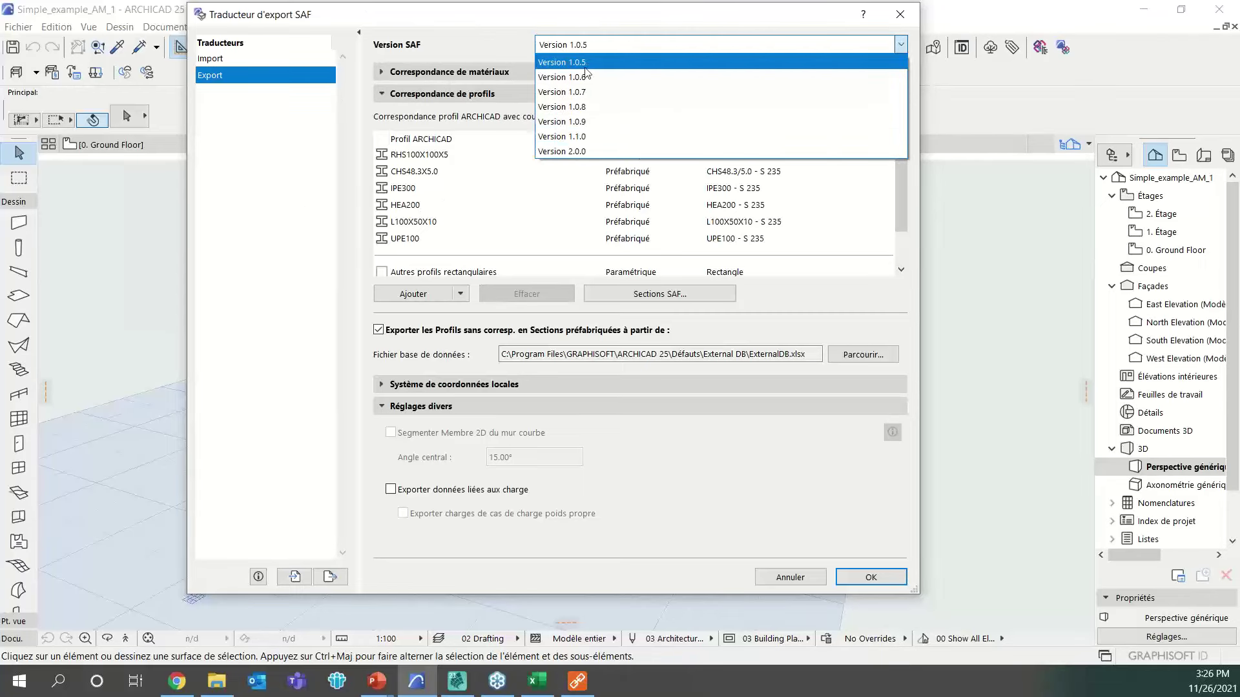
click(482, 50)
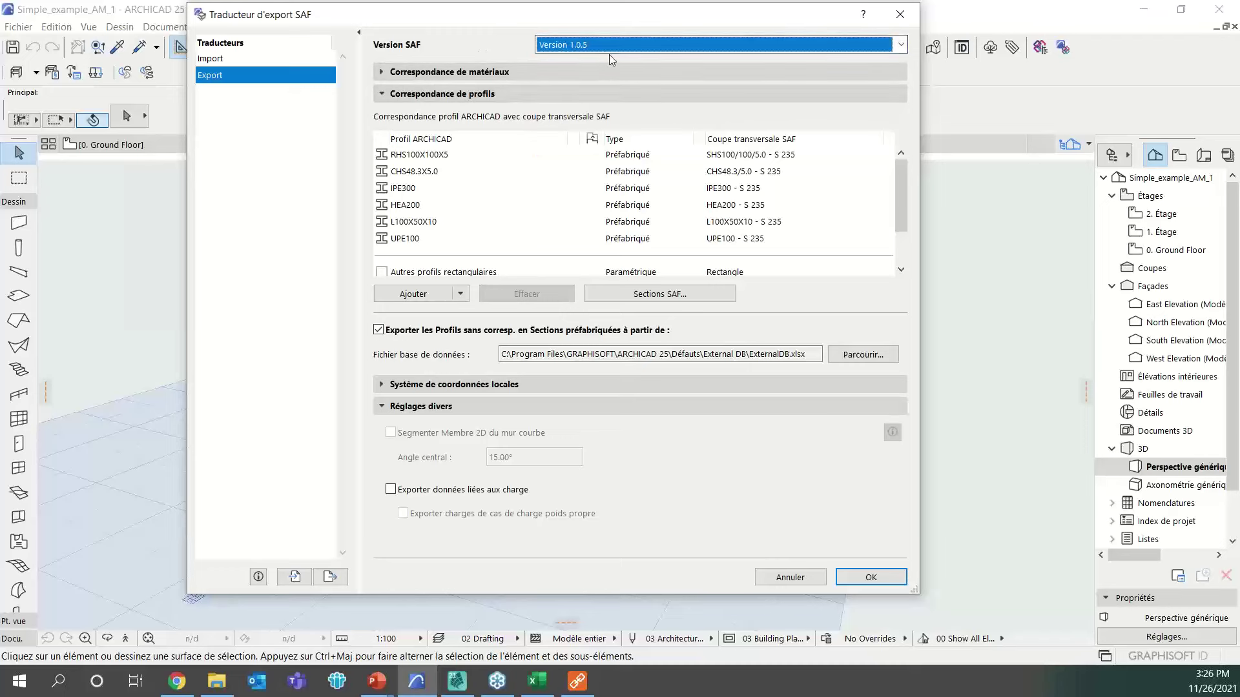
Review the SAF import translator's material mapping against the export translator's settings, and accept the translators.
click(248, 59)
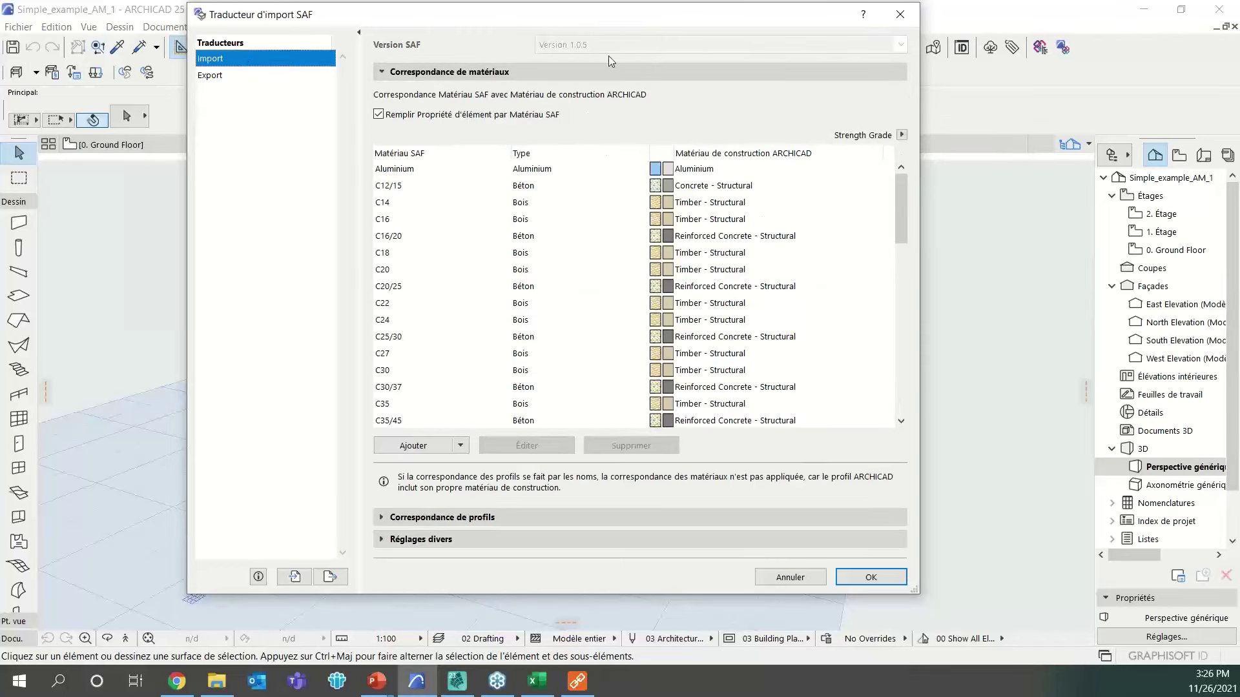
click(248, 76)
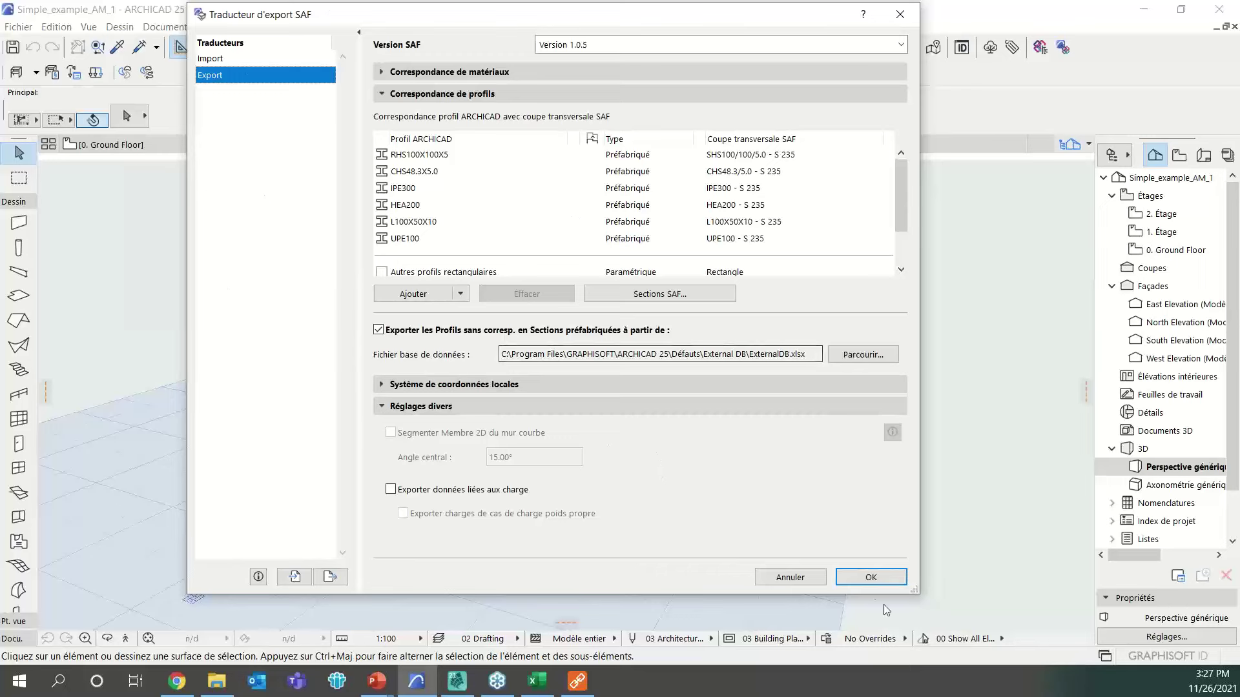
click(885, 581)
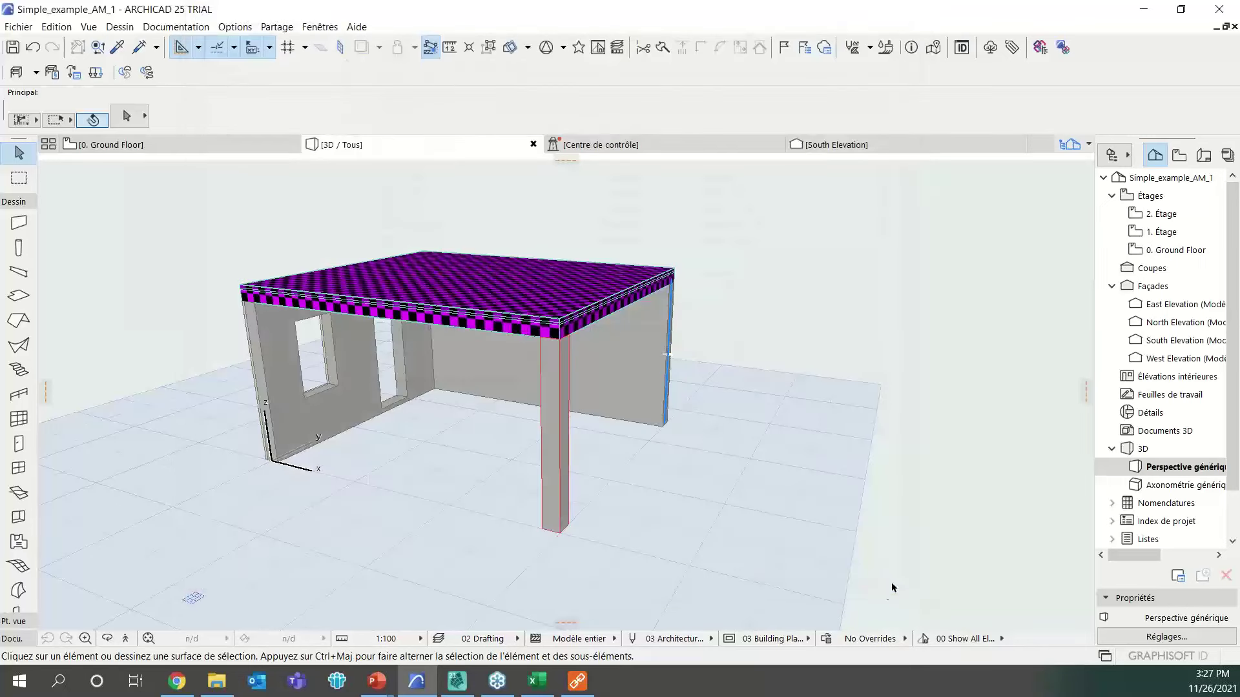
Export the entire project to BIMcloud as the SAF file Simple_example_AM_1.xlsx in a new folder Webinaire under 03_webinaire_FR.
click(19, 27)
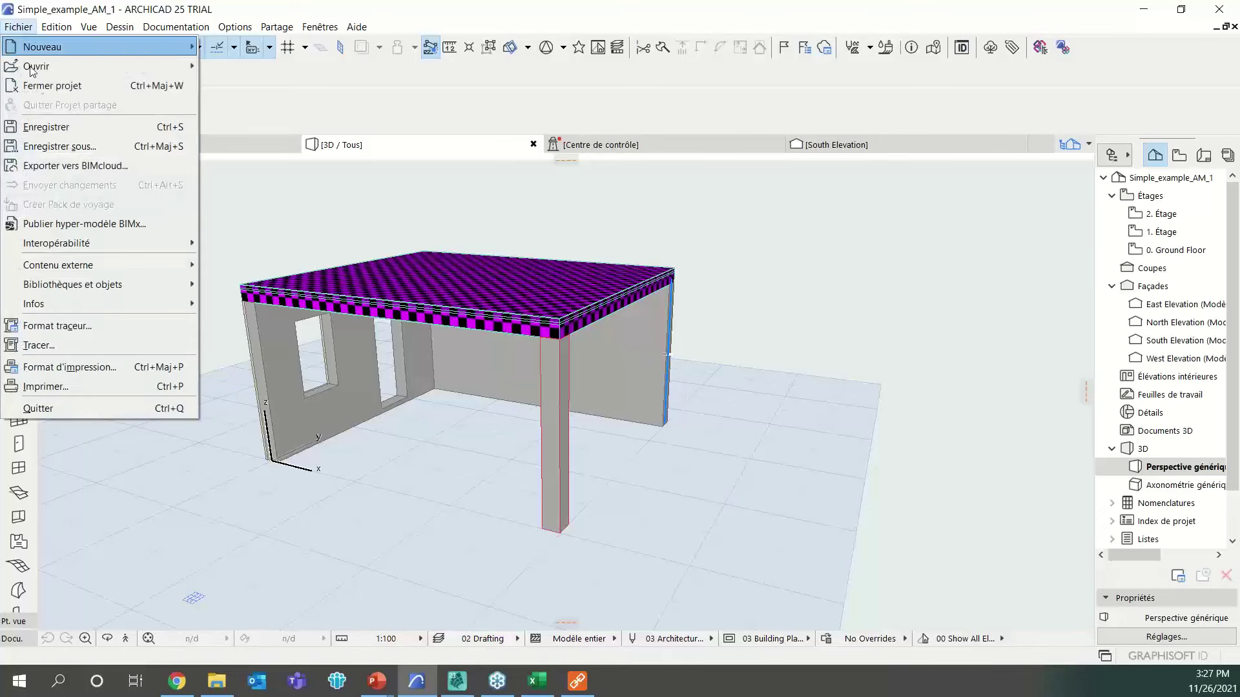
click(111, 167)
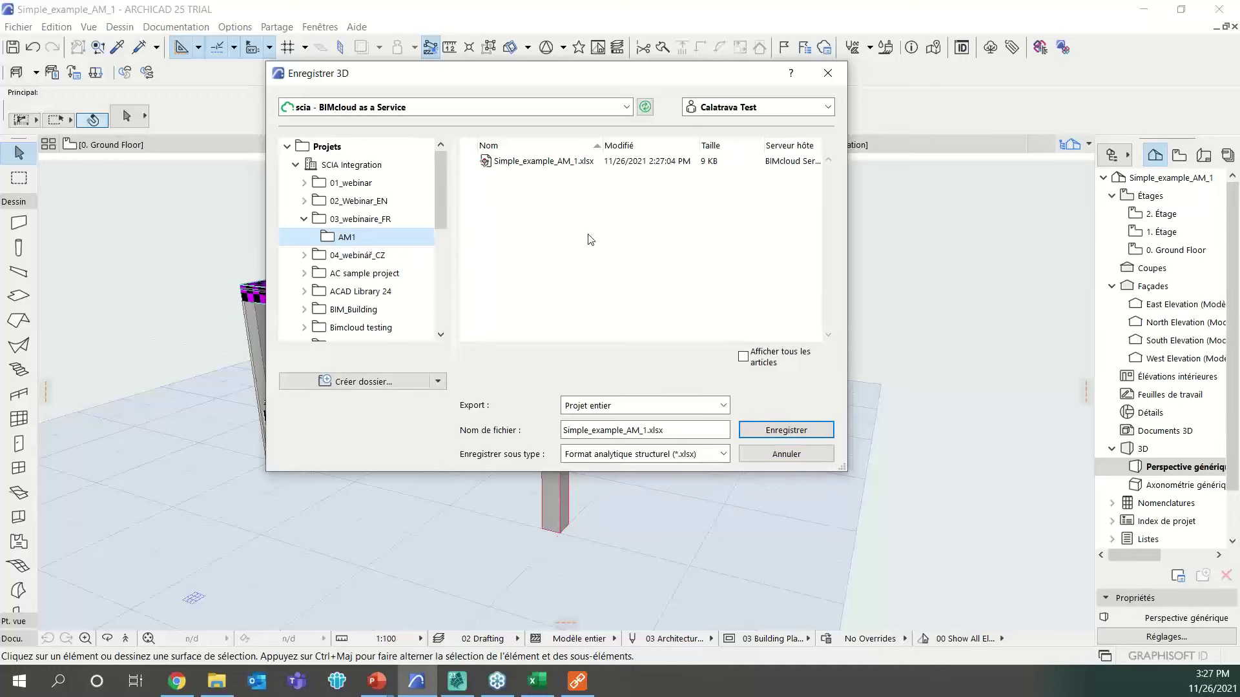
click(387, 221)
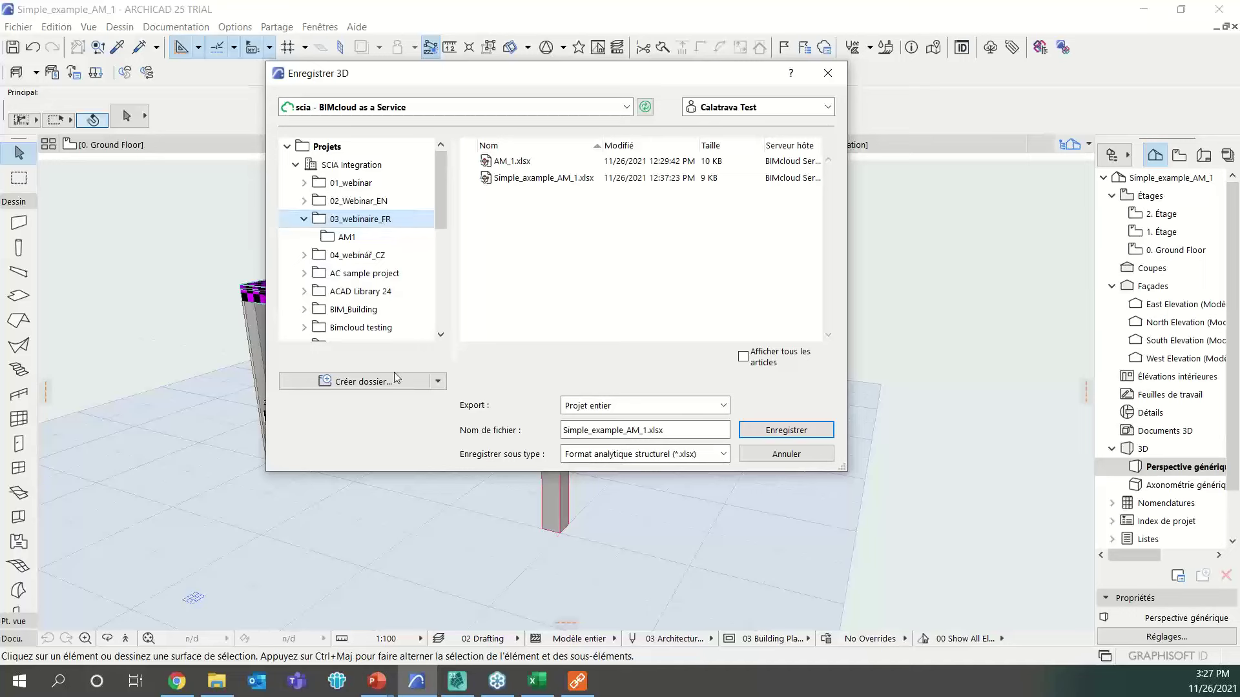
click(381, 382)
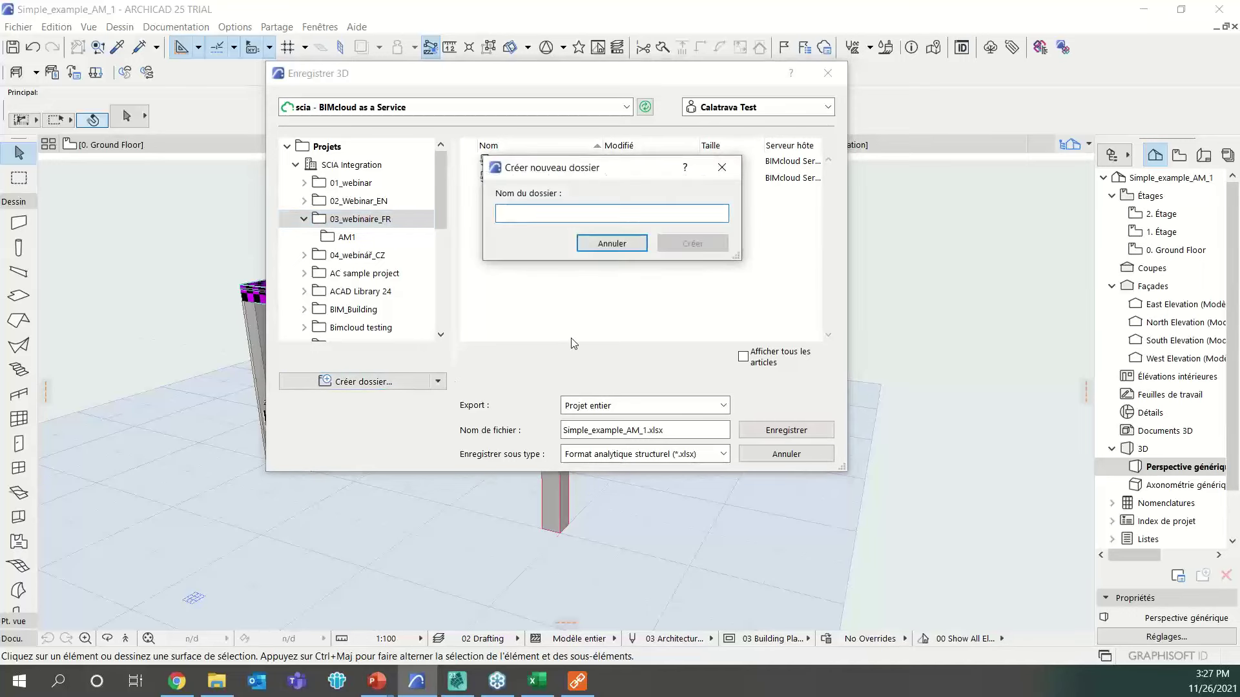
text(Webinaire)
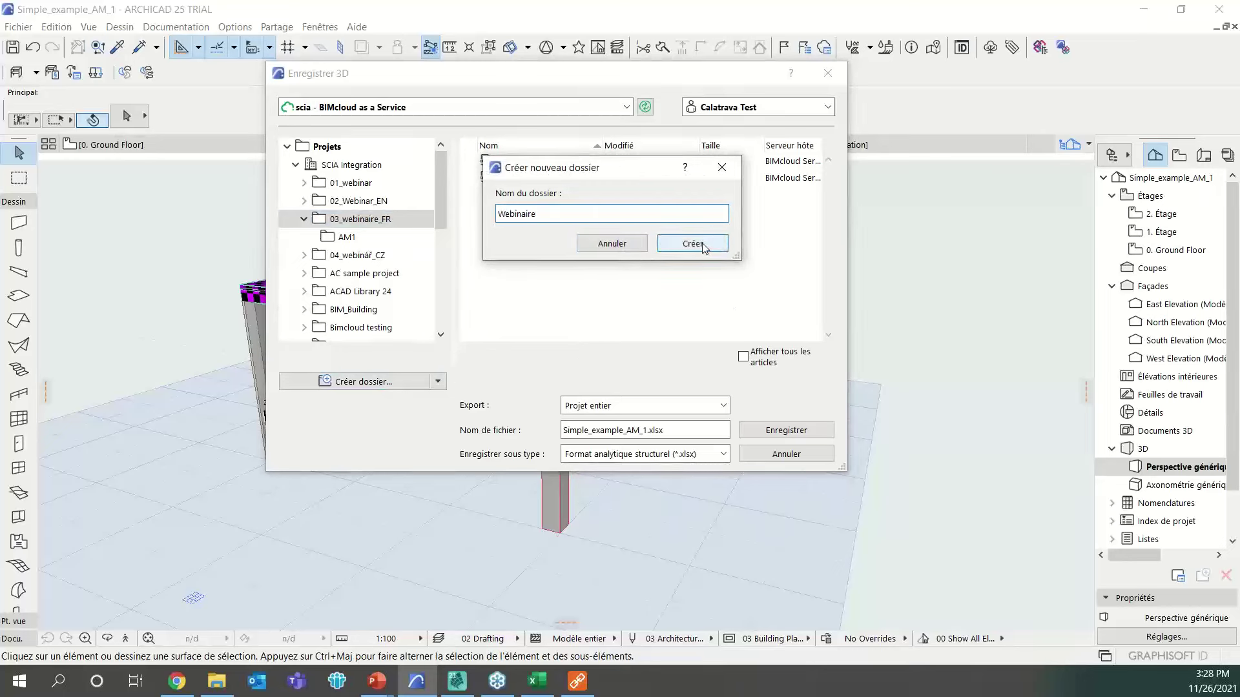
click(692, 244)
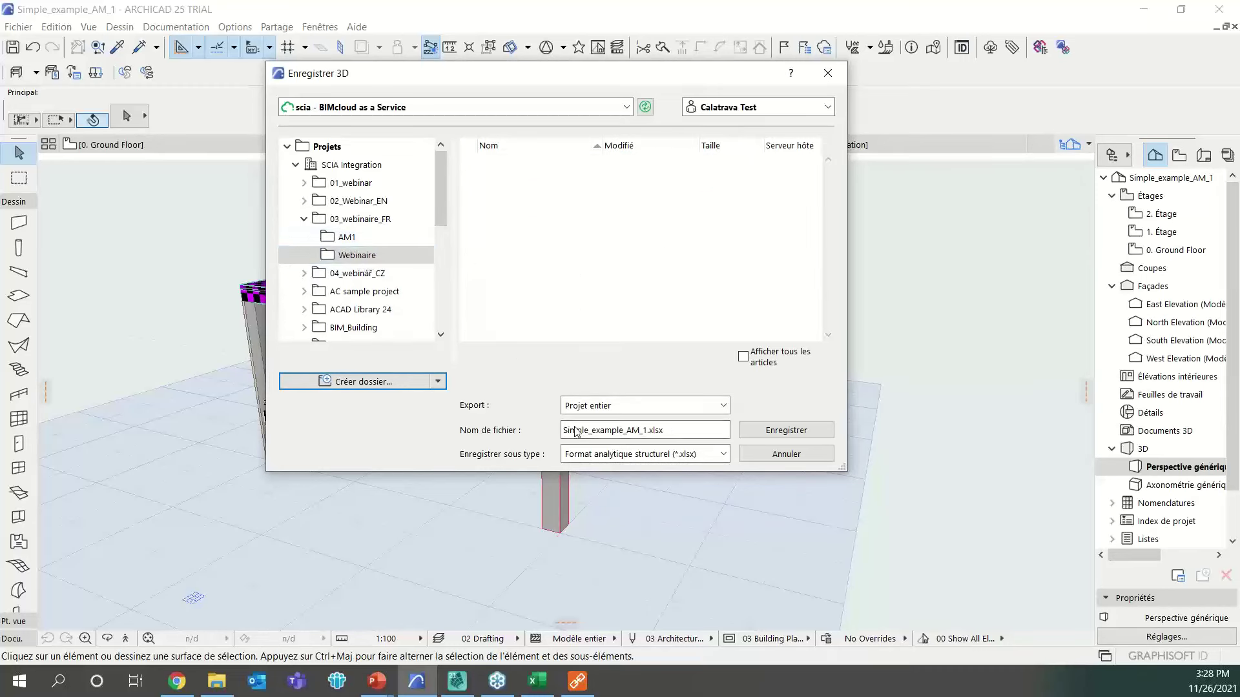
click(780, 430)
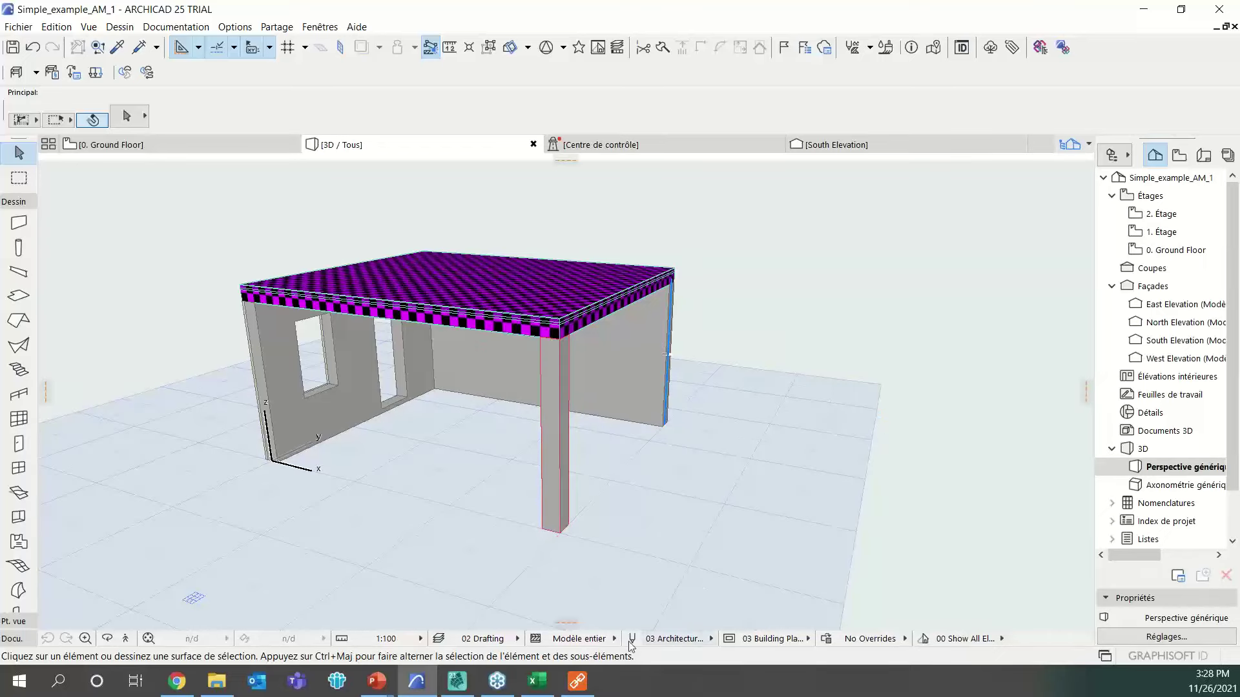
Switch to SCIA Engineer and import Simple_example_AM_1.xlsx from the BIMcloud folder SCIA Integration / 03_webinaire_FR / Webinaire as a new project.
click(457, 683)
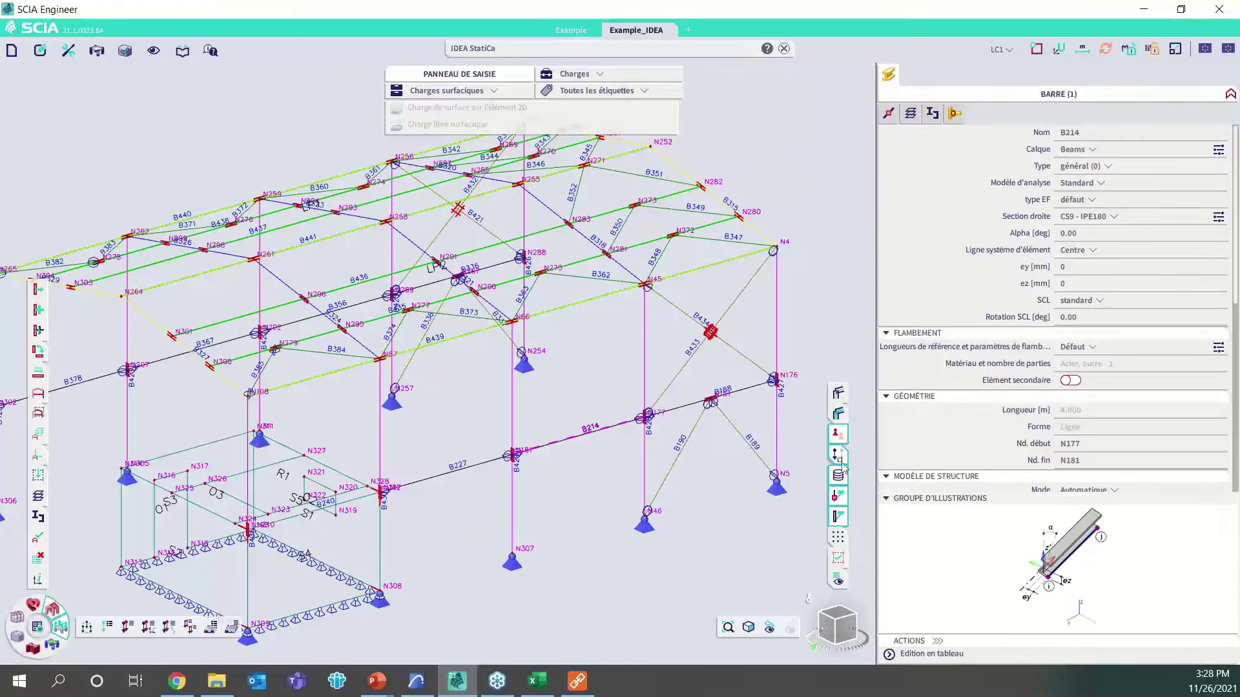
click(13, 53)
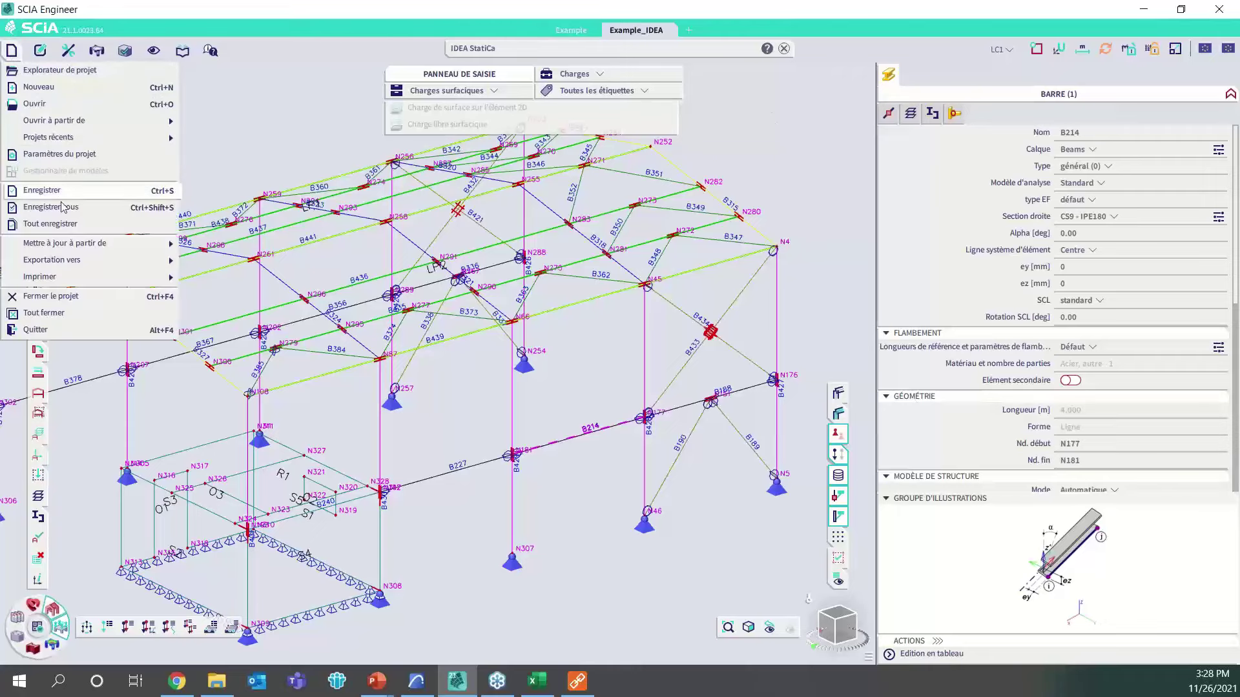
mouse_move(110, 244)
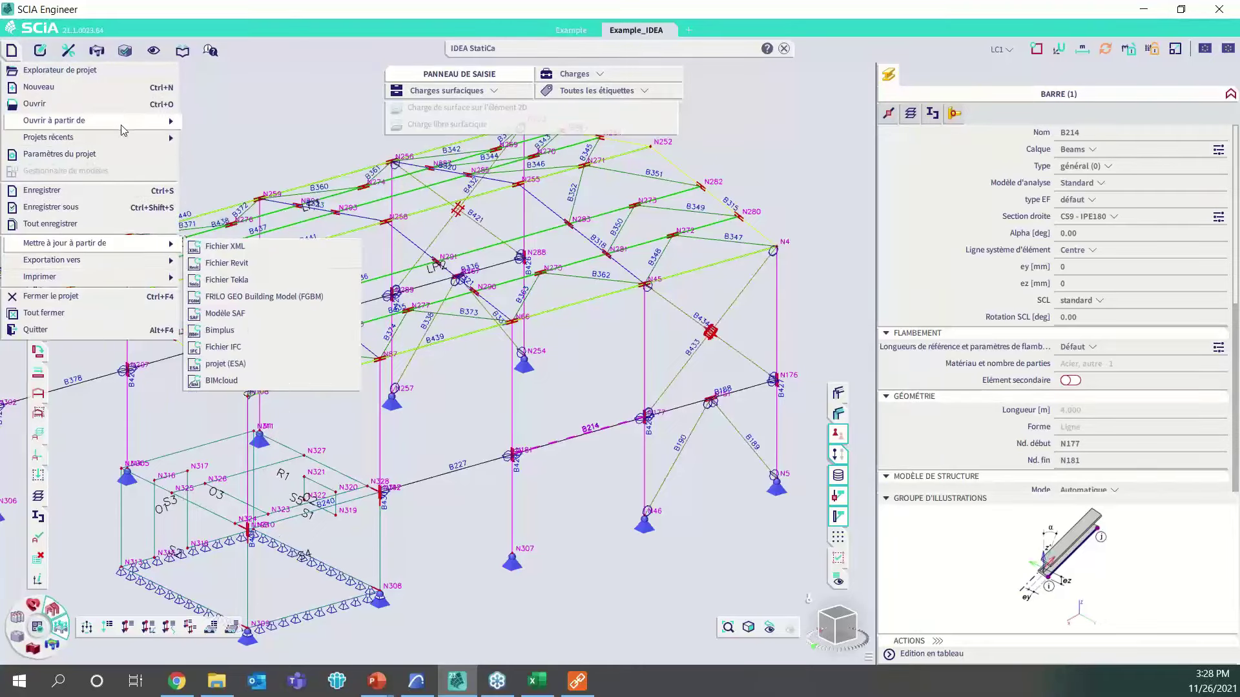
mouse_move(123, 122)
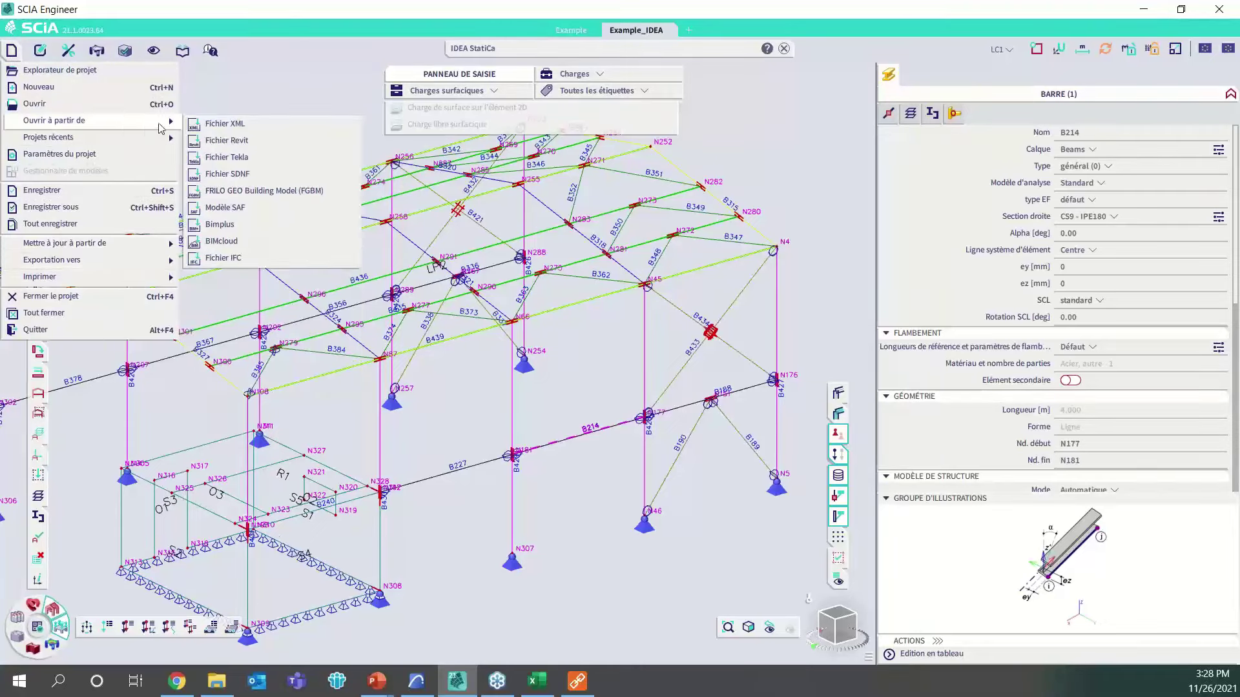
click(250, 247)
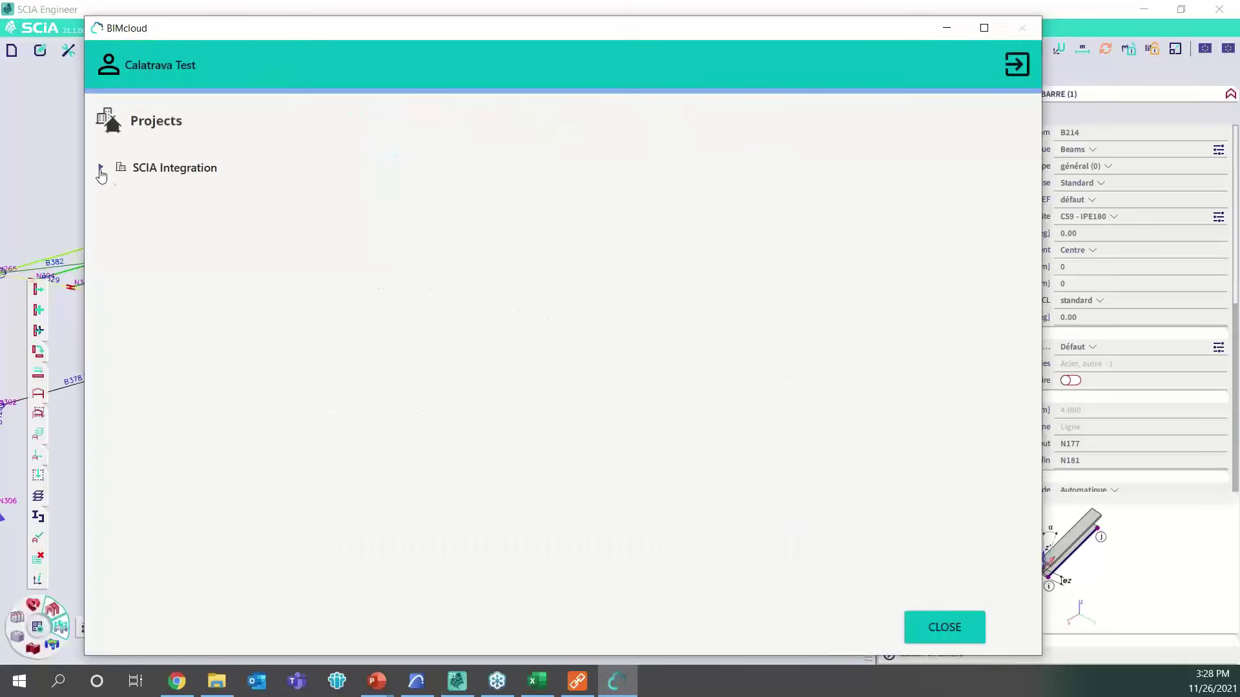
click(100, 168)
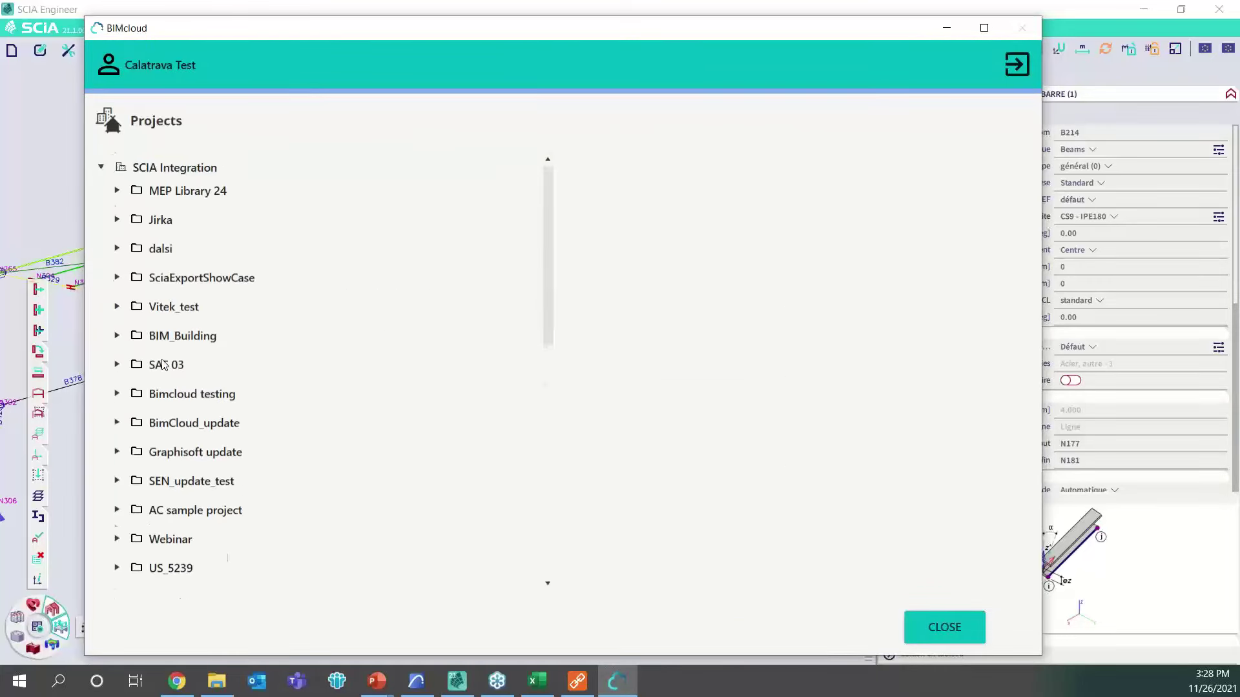
scroll(141, 387, down, 5)
click(113, 378)
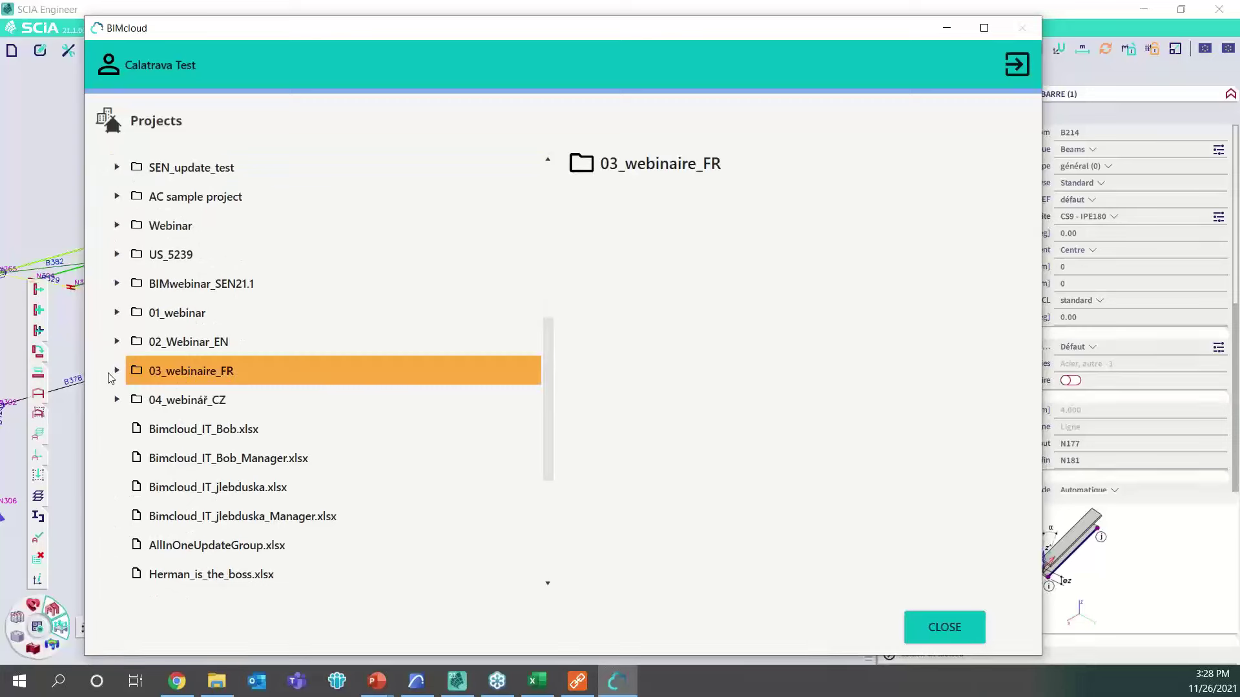
click(116, 373)
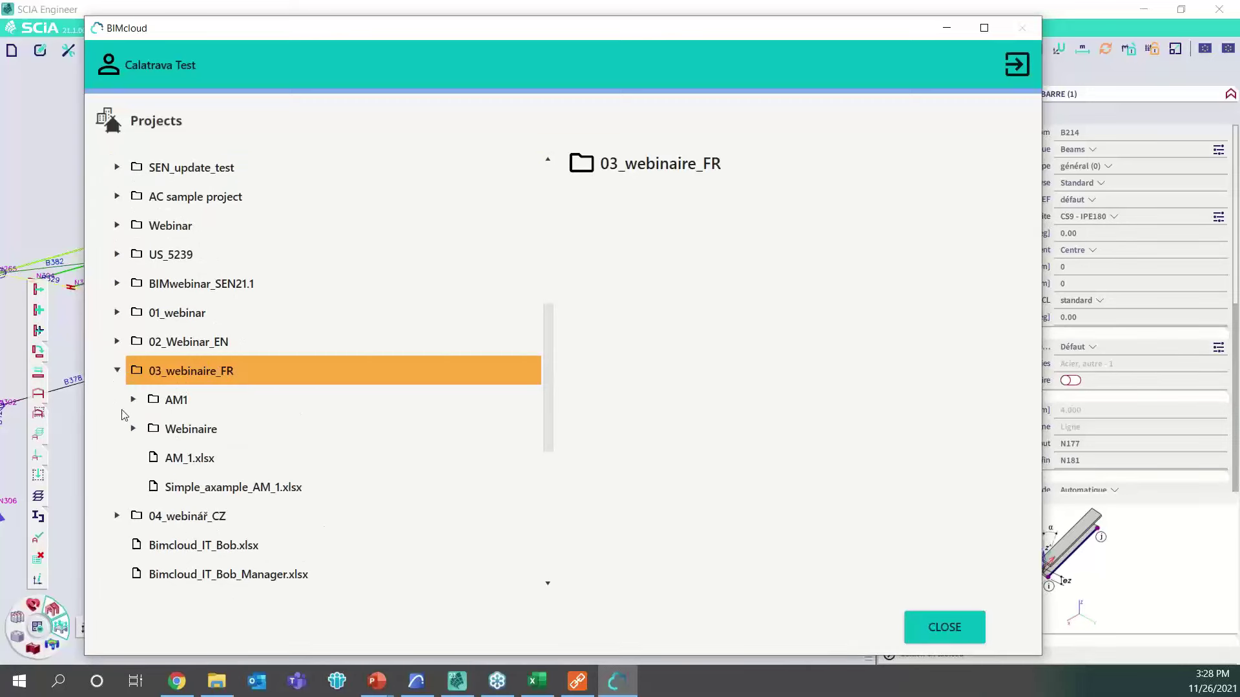
click(133, 431)
click(237, 459)
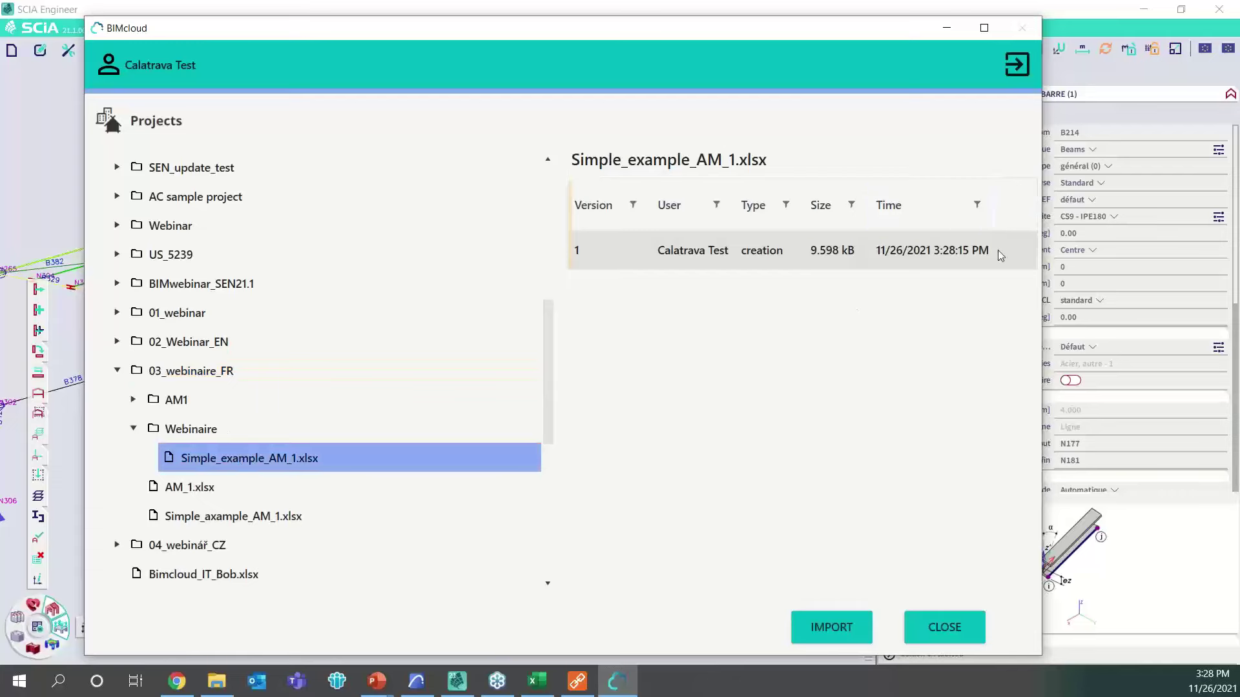
click(834, 625)
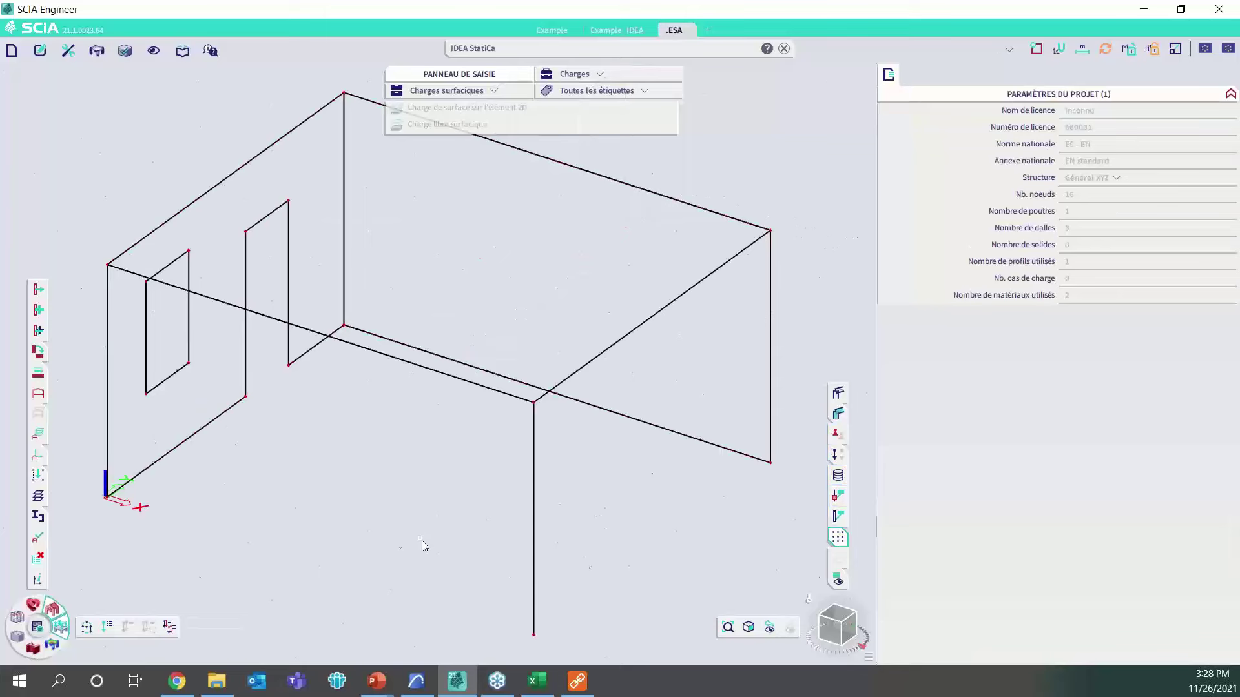
Show member volumes, surface shading and supports on the imported building model.
click(846, 393)
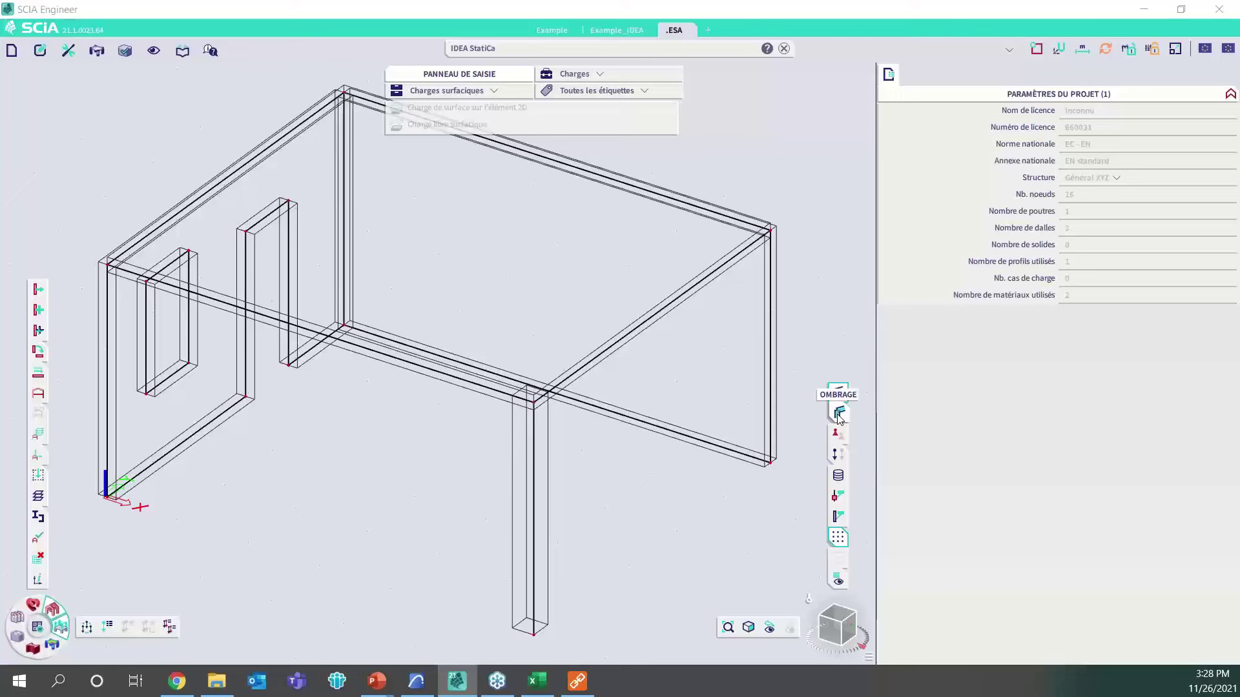
click(838, 414)
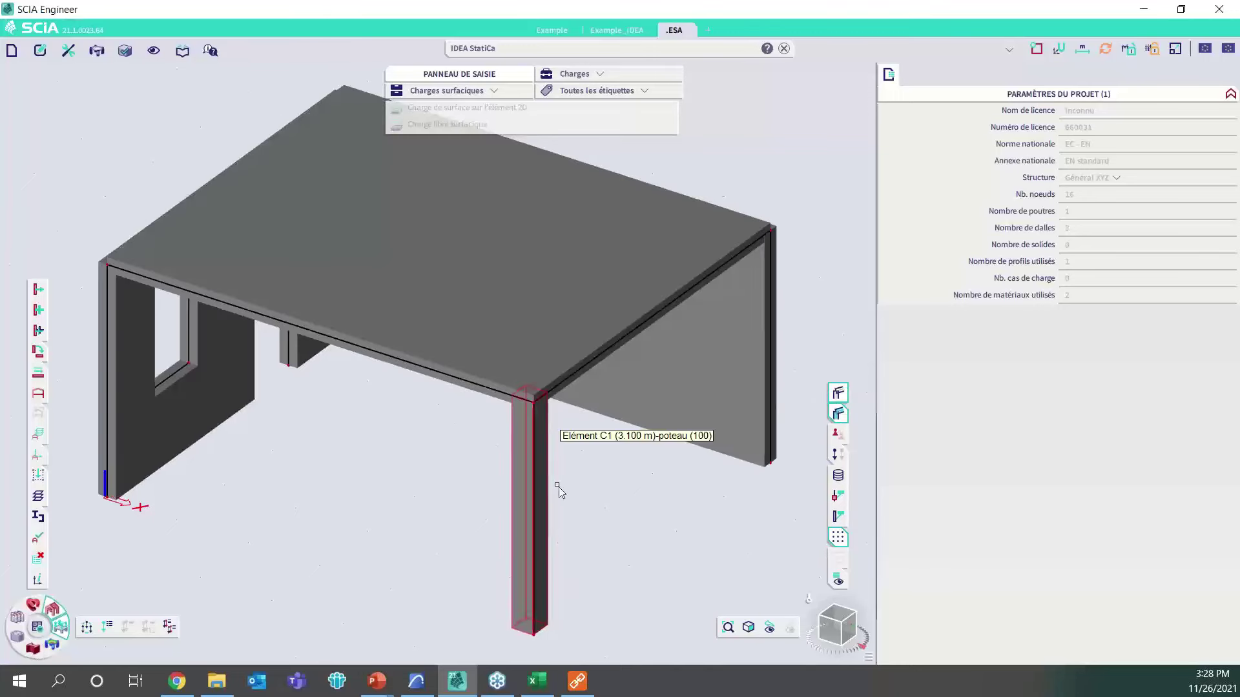
click(838, 434)
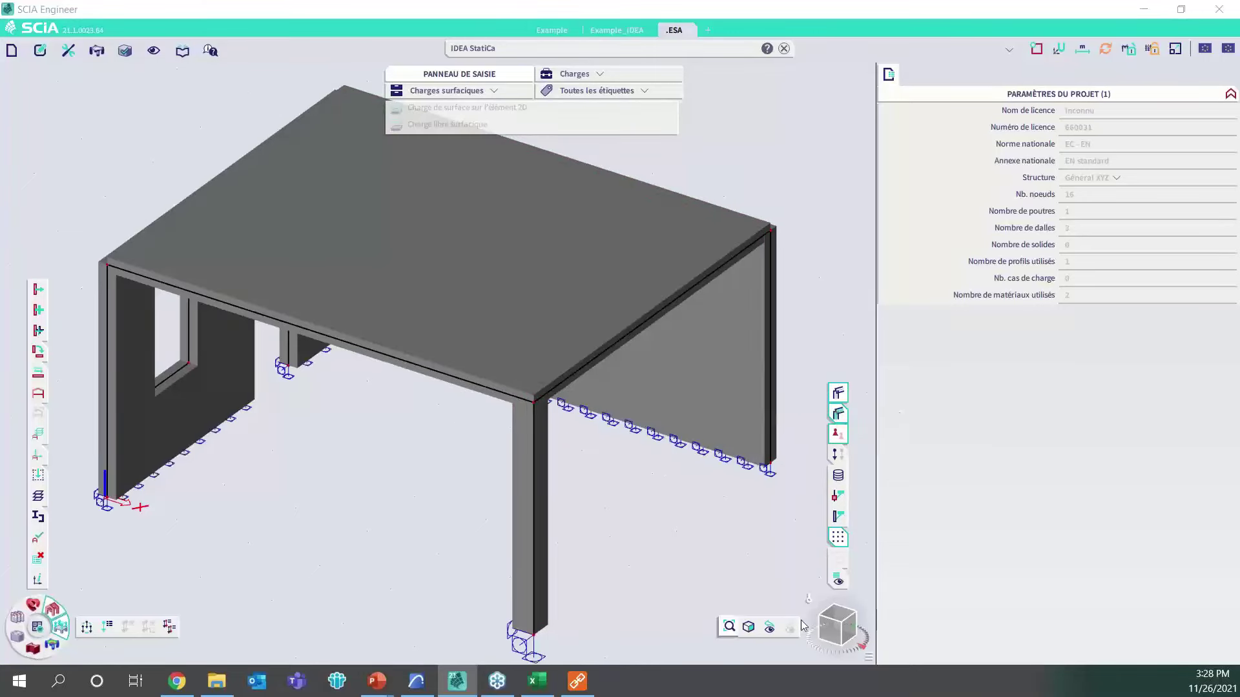
drag(848, 625, 847, 610)
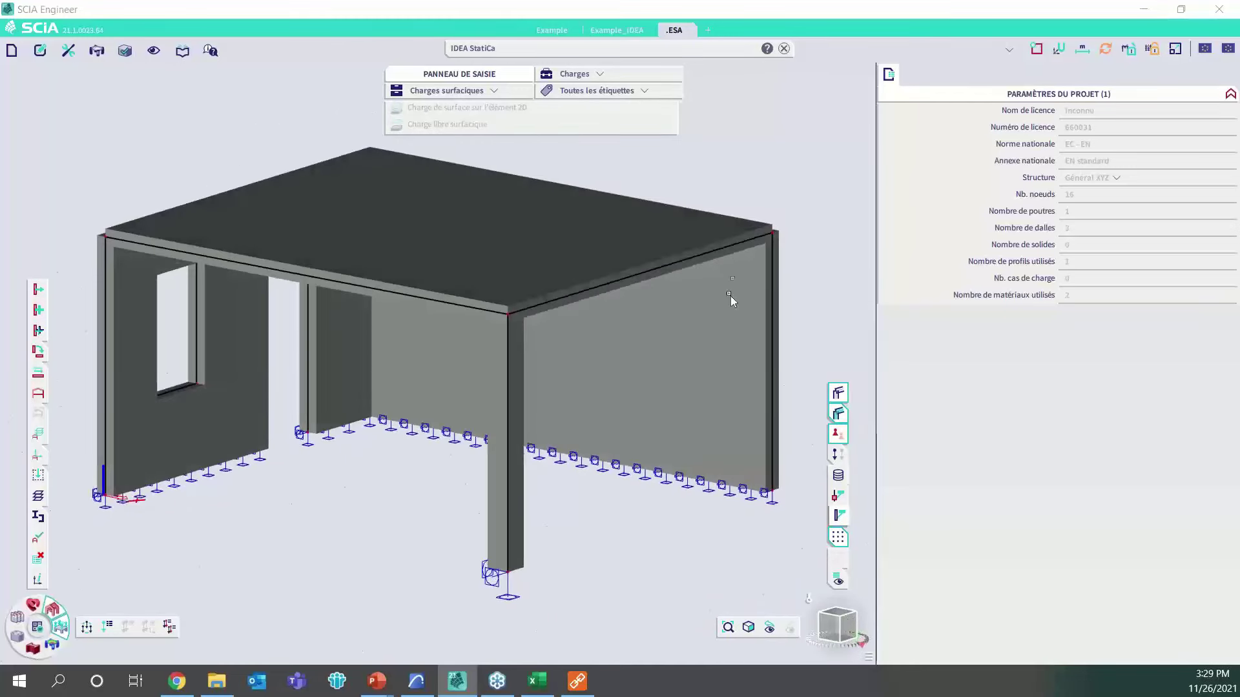
Create permanent load cases LC1 for self-weight in direction -Z and LC2 with the Standard load type, both in group LG1.
click(1017, 51)
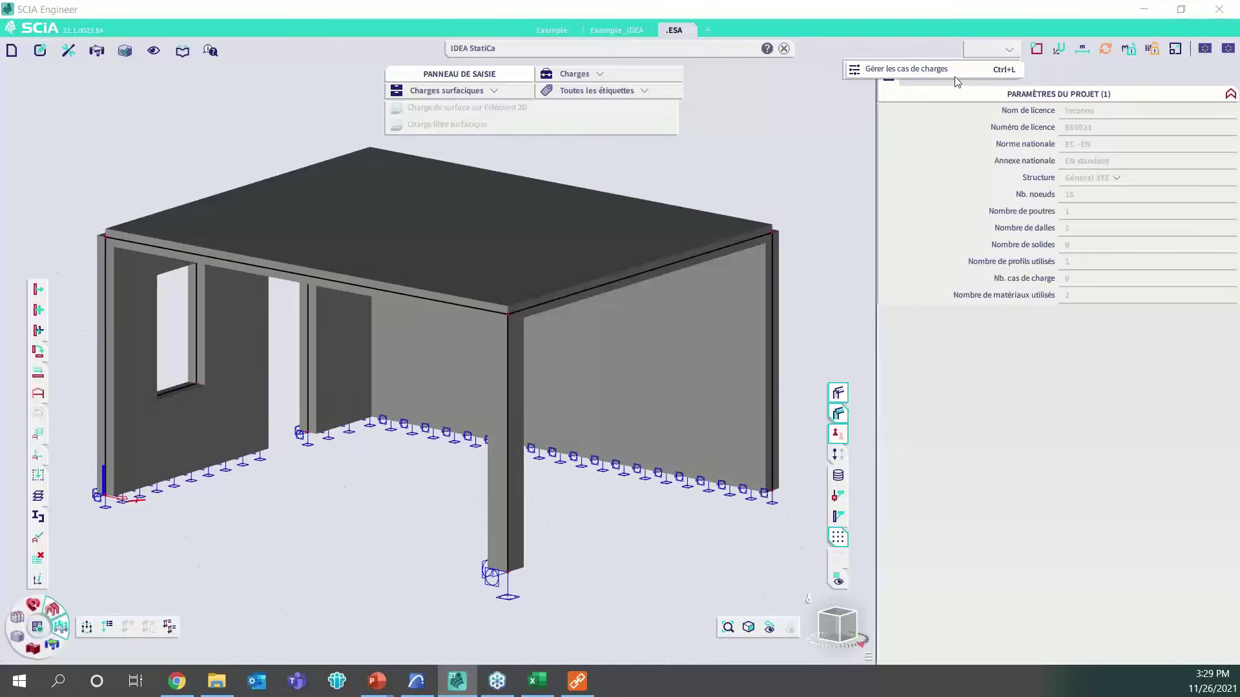
click(624, 397)
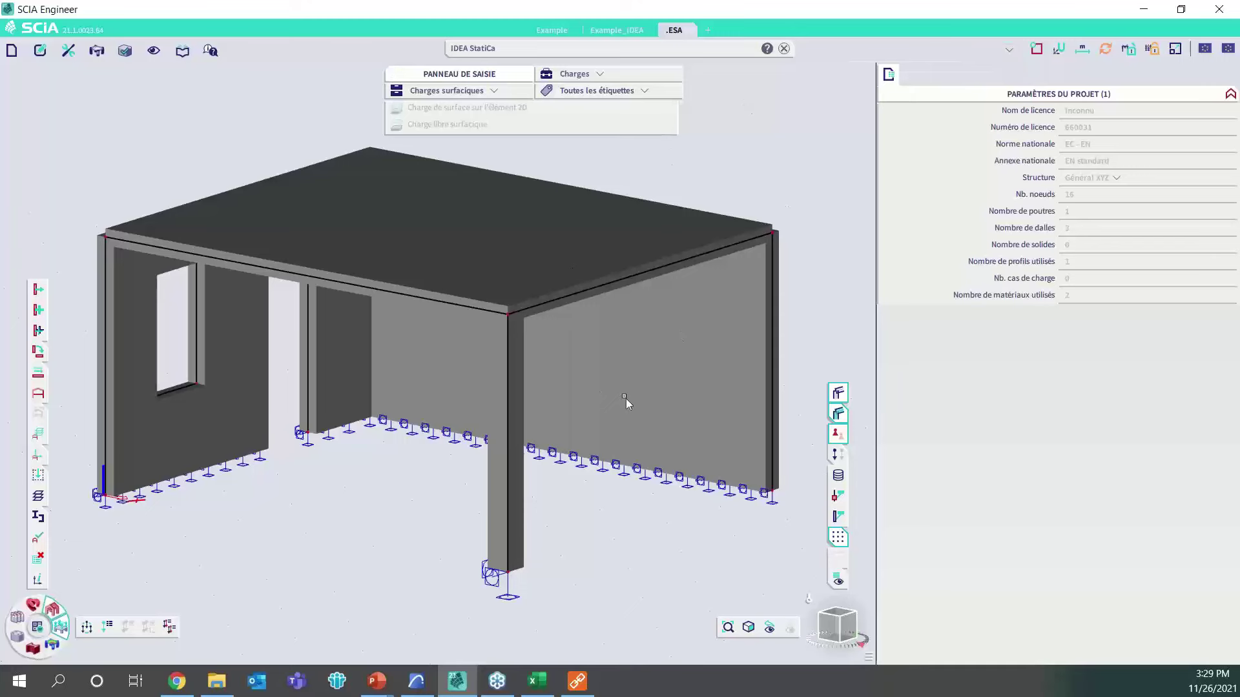
click(1004, 50)
click(968, 72)
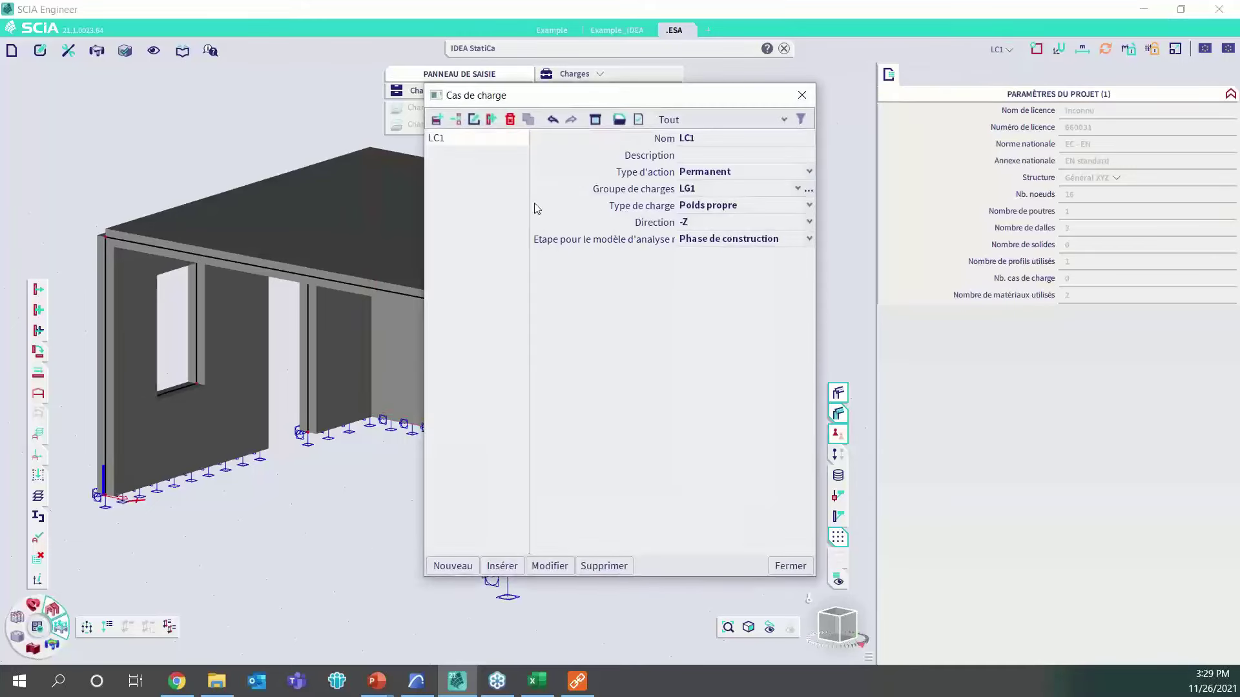
click(464, 566)
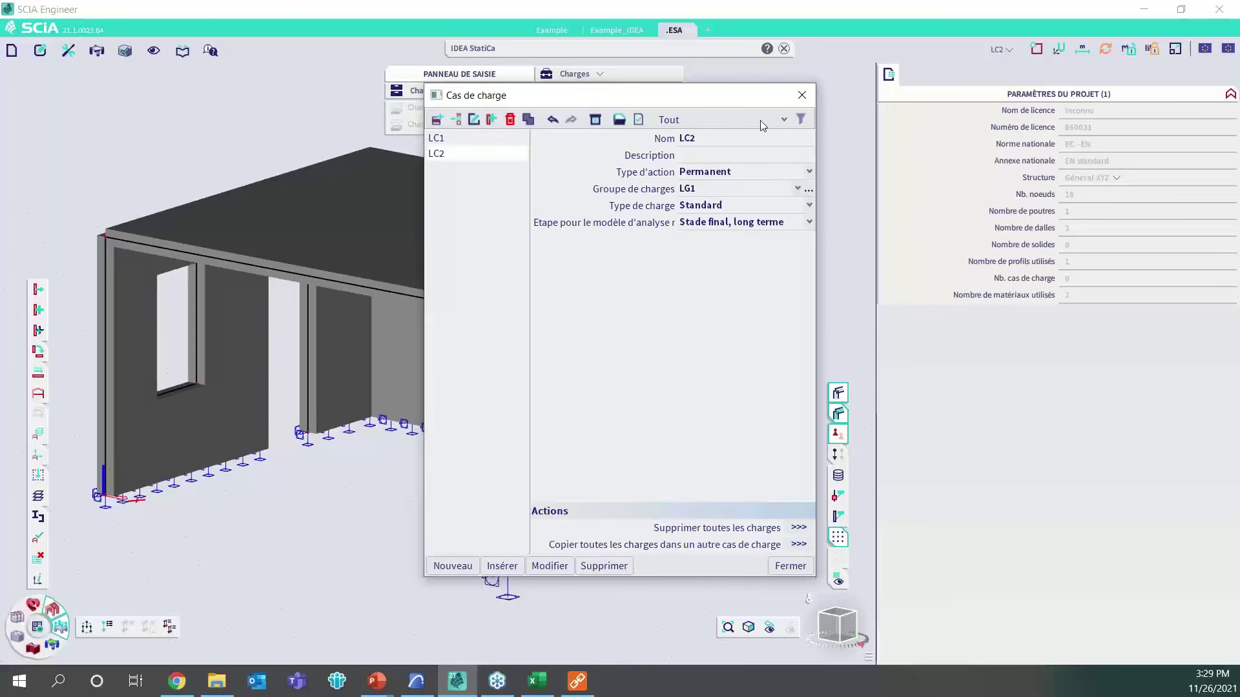
click(802, 95)
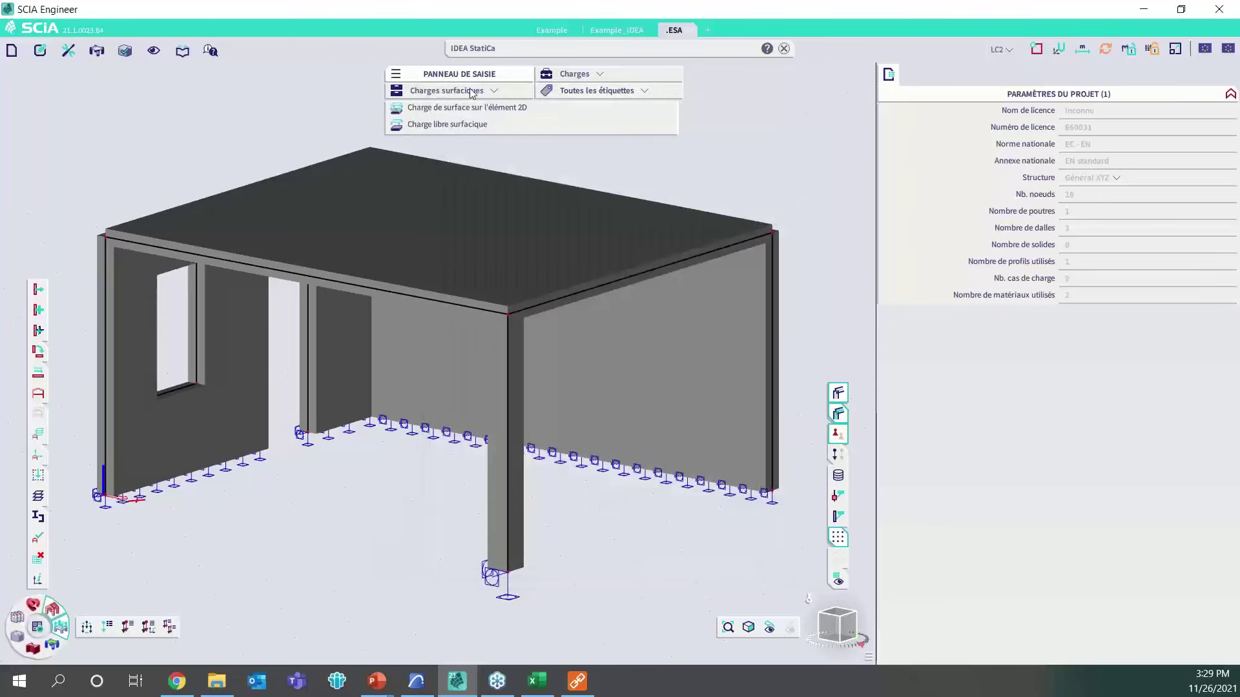
Apply a -1.00 kN/m² surface force in direction Z, local coordinate system, to the roof slab and walls in LC2.
click(507, 108)
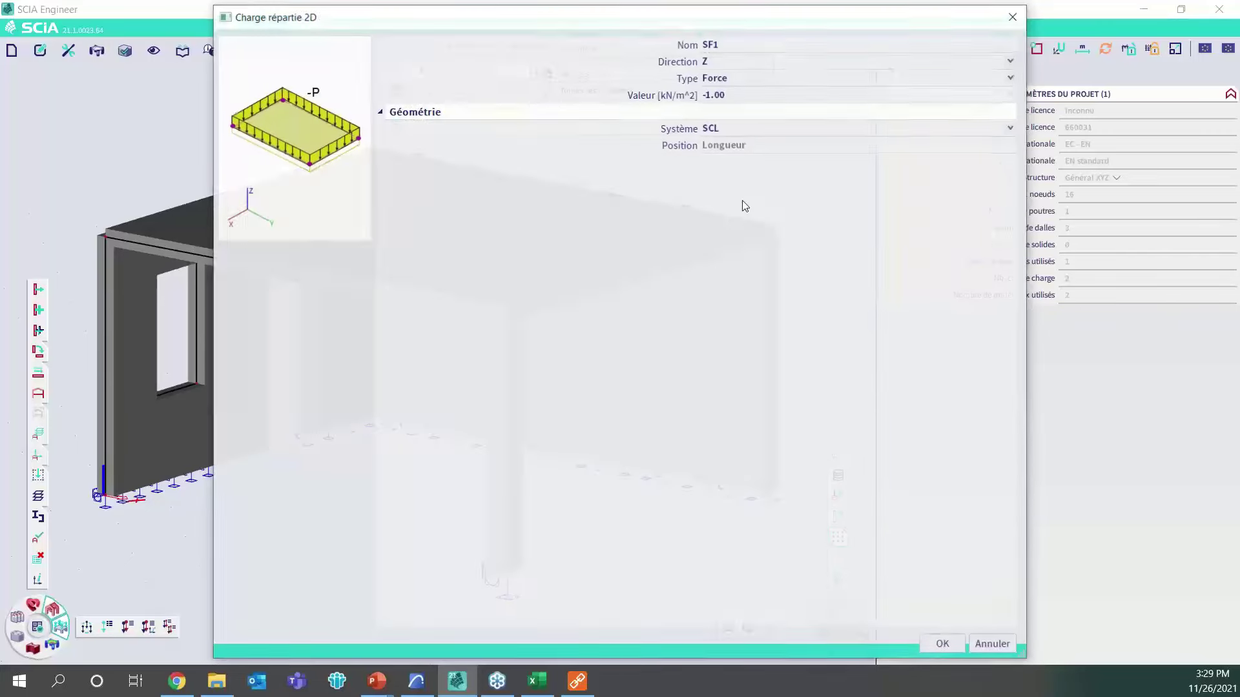
click(943, 645)
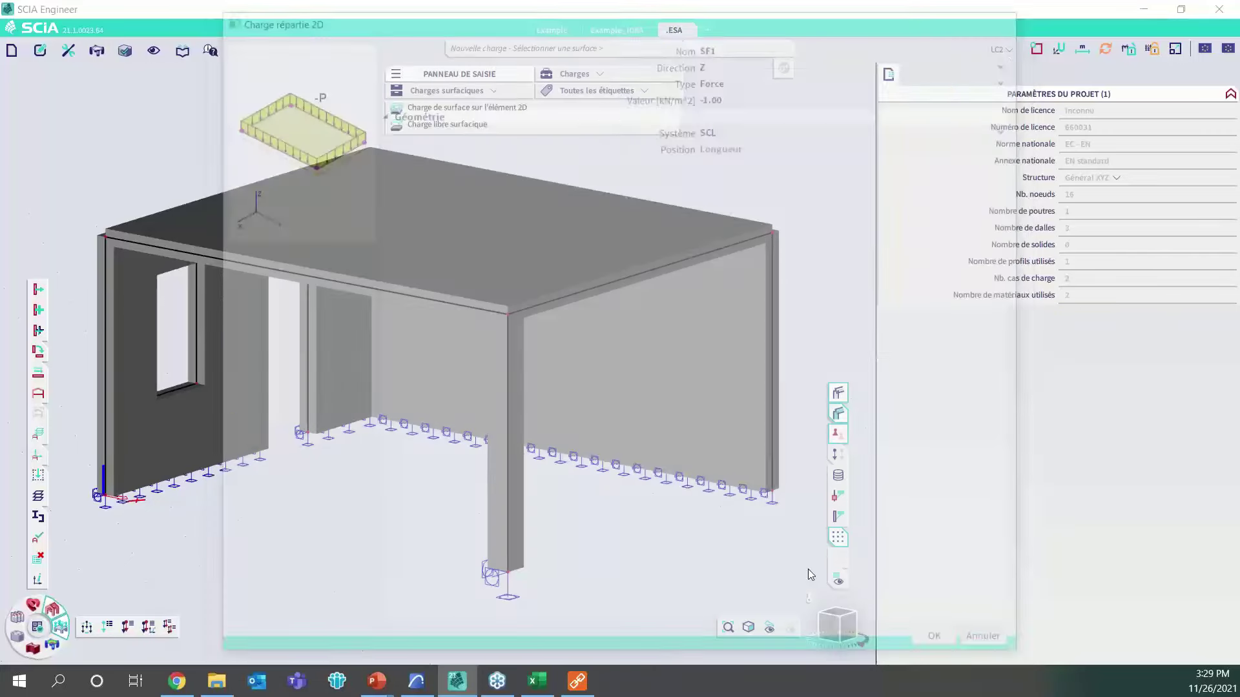
drag(643, 300, 278, 440)
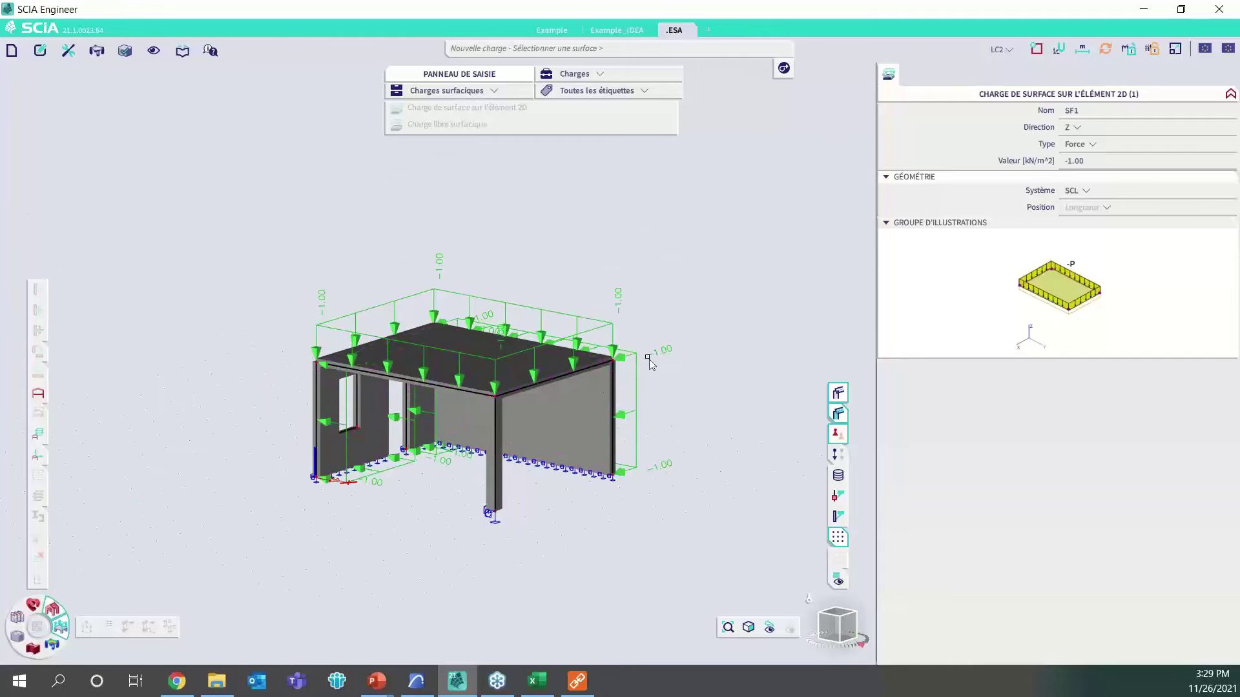
key(Escape)
drag(838, 636, 792, 635)
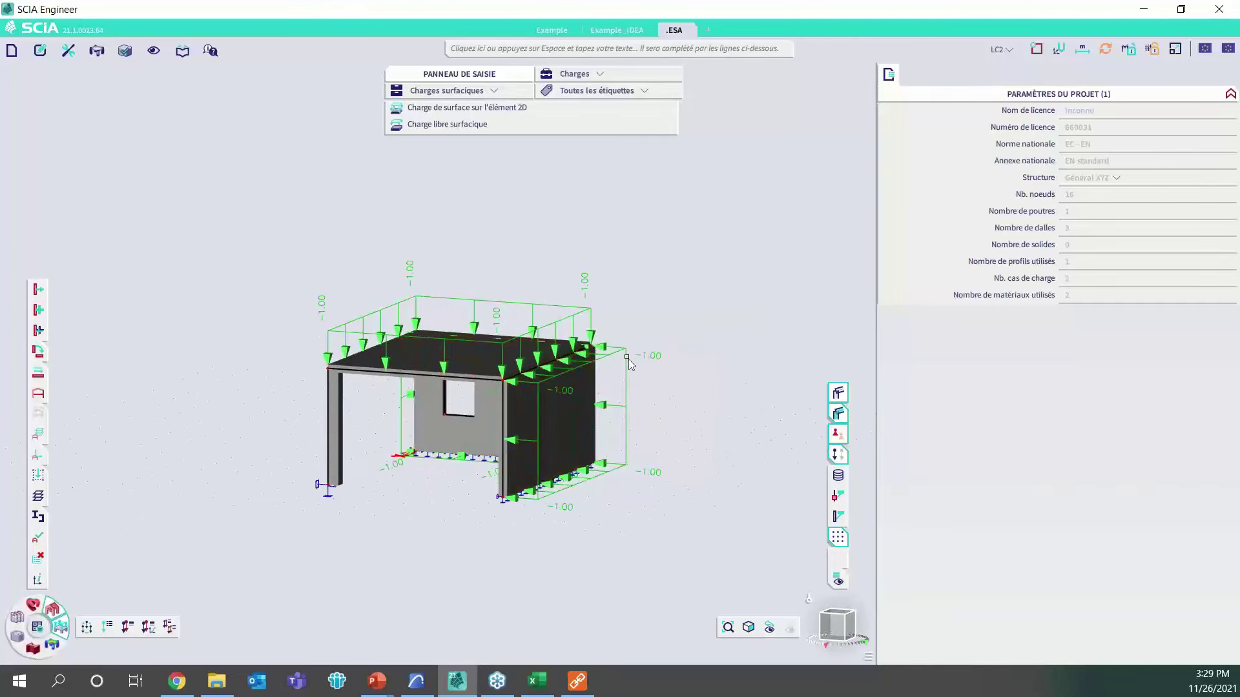
mouse_move(840, 636)
mouse_down()
mouse_move(893, 630)
mouse_move(846, 640)
mouse_move(867, 644)
mouse_move(836, 629)
mouse_move(850, 631)
mouse_up()
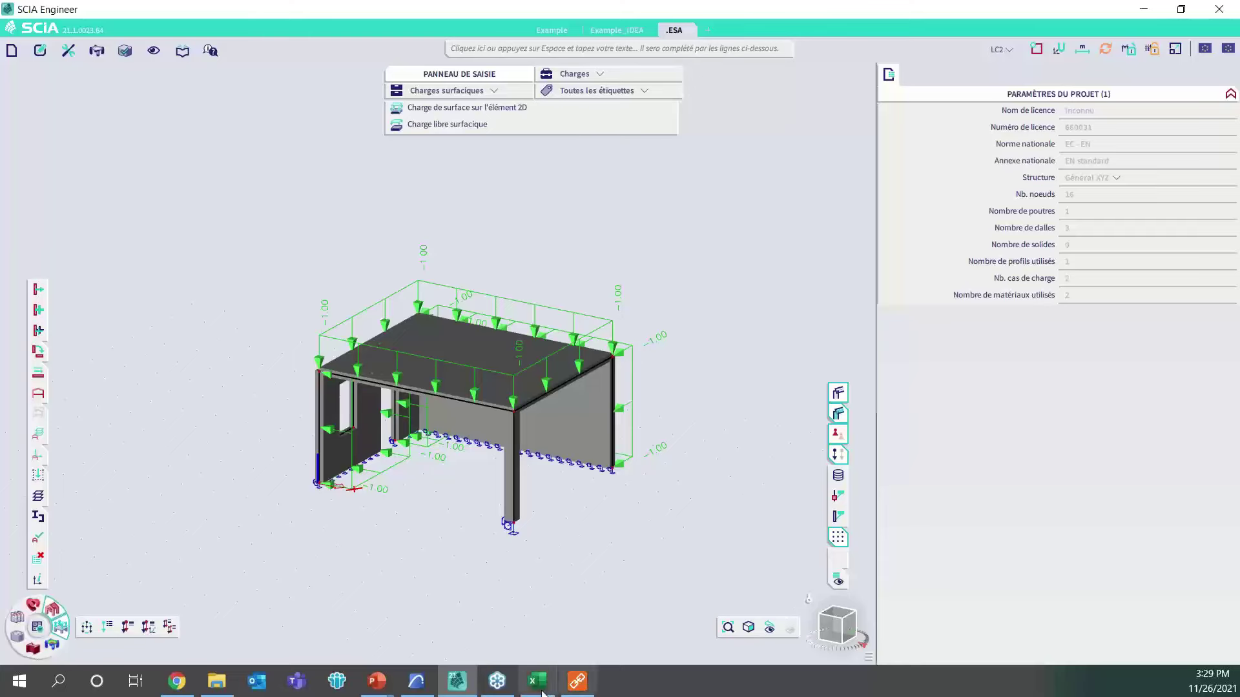
Switch to ARCHICAD, open the Simple_example_AM_2 project and display its structural analytical model in 3D.
click(416, 681)
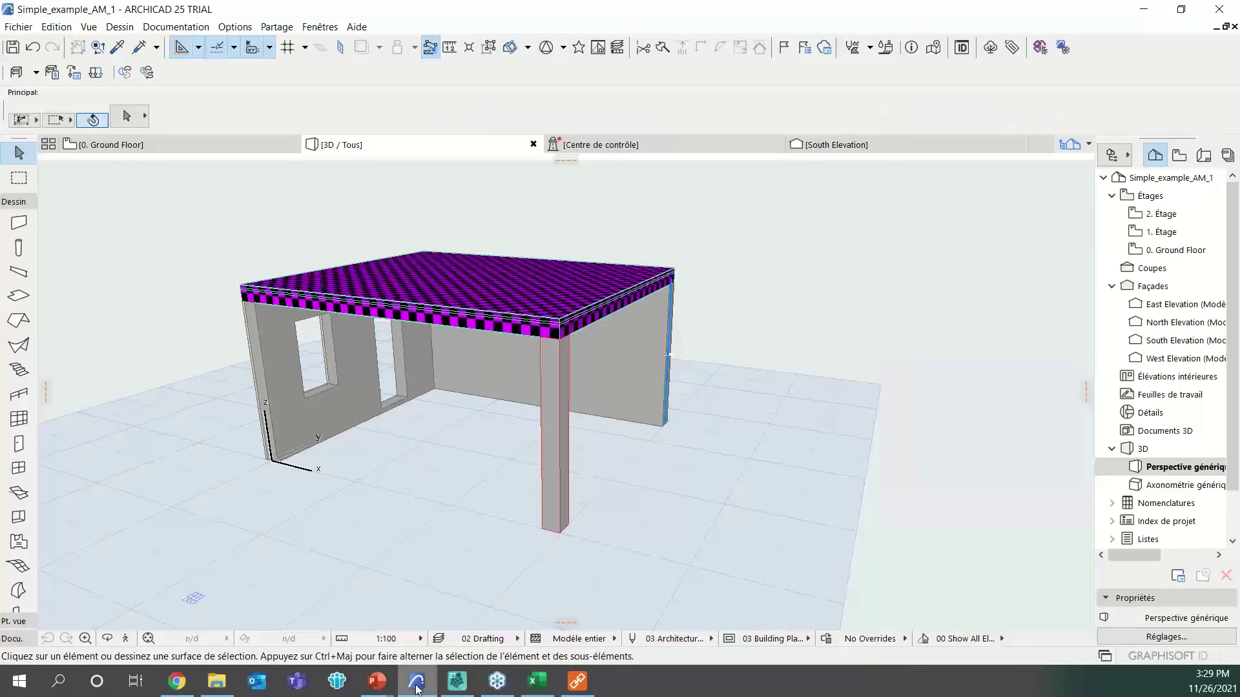
click(18, 27)
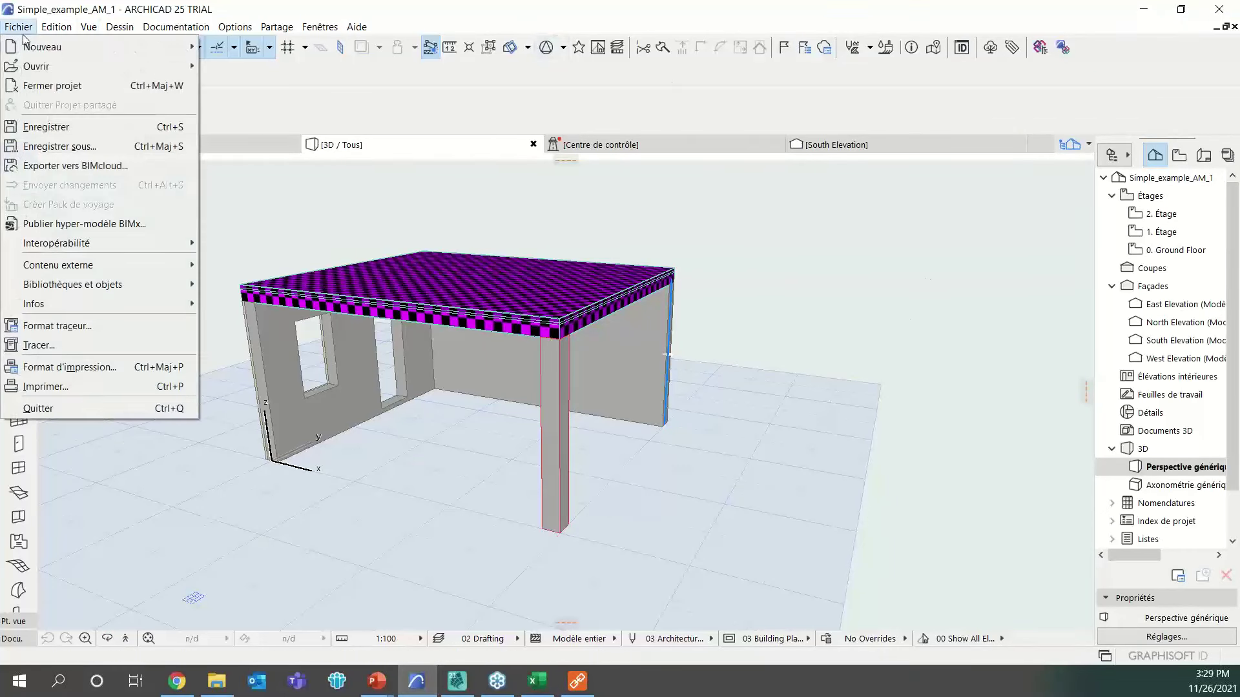
click(275, 146)
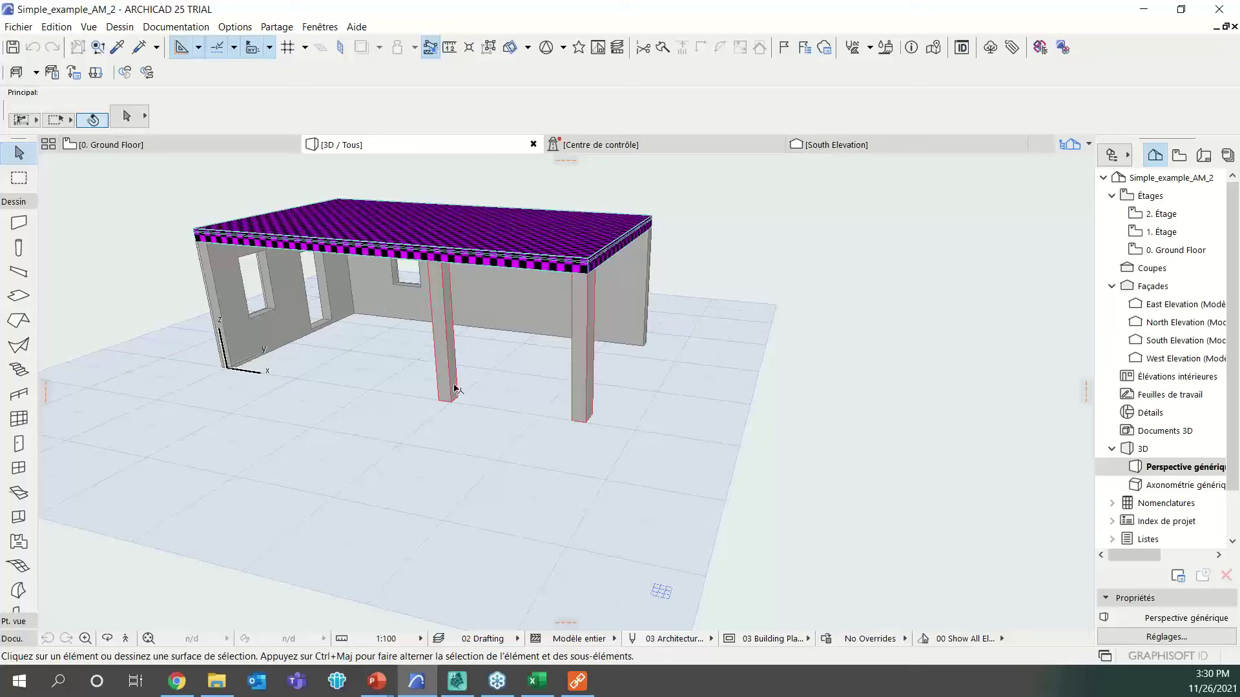
click(17, 72)
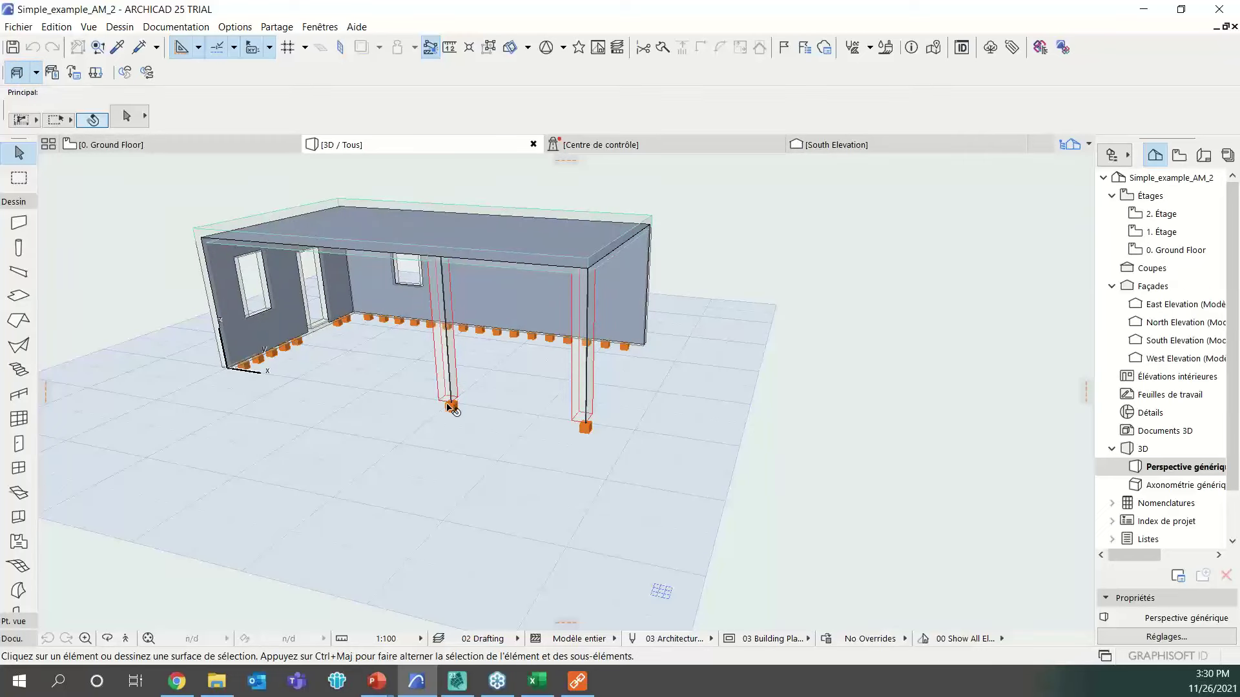
mouse_move(450, 407)
Review the SAF export translator settings, including profile mapping and SAF version 1.0.5, and accept them.
click(27, 29)
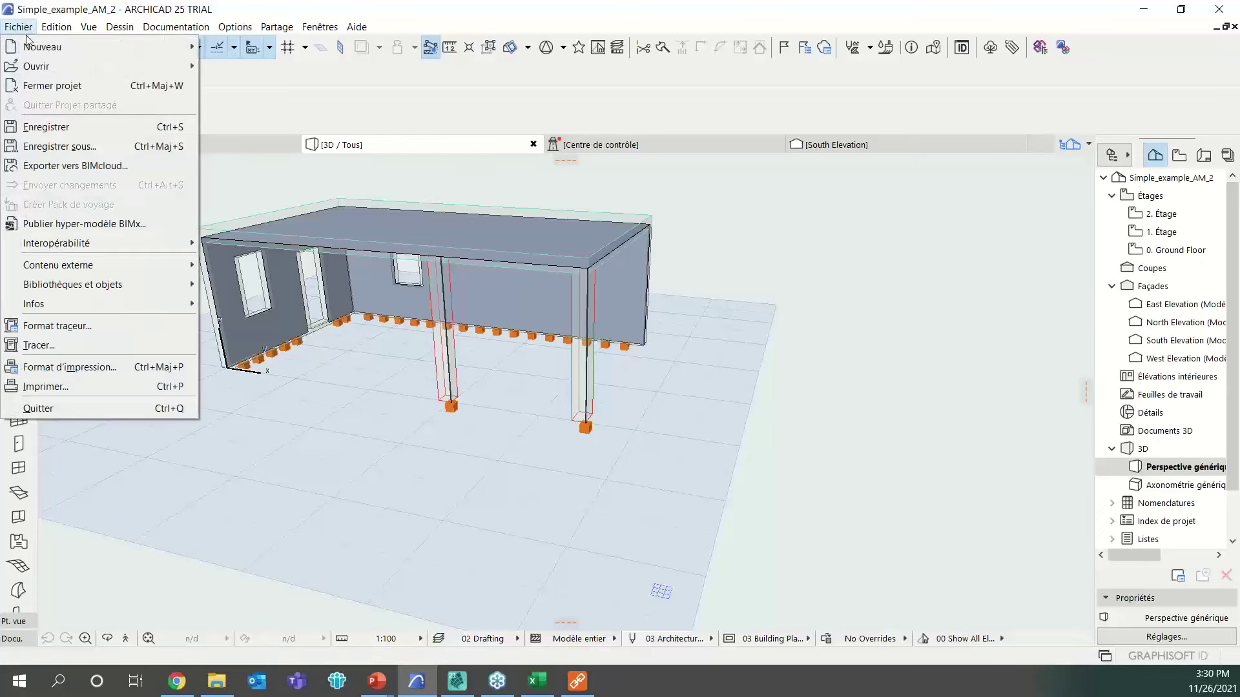
mouse_move(130, 243)
mouse_move(346, 284)
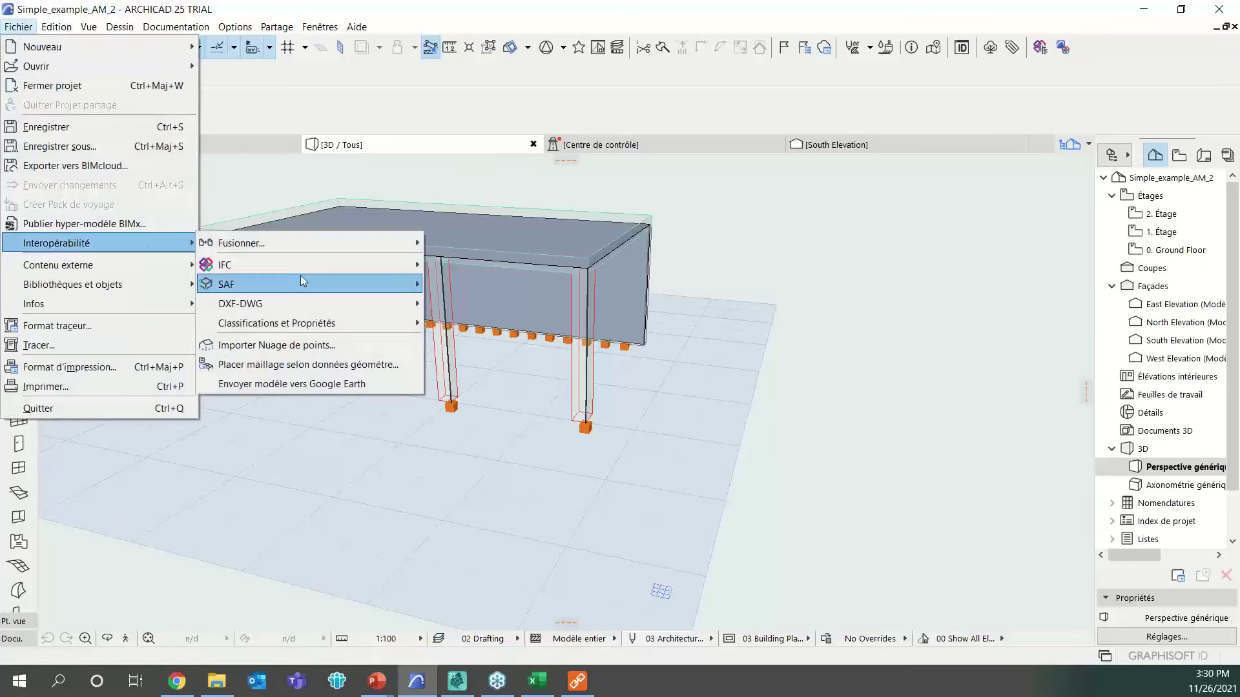
click(497, 283)
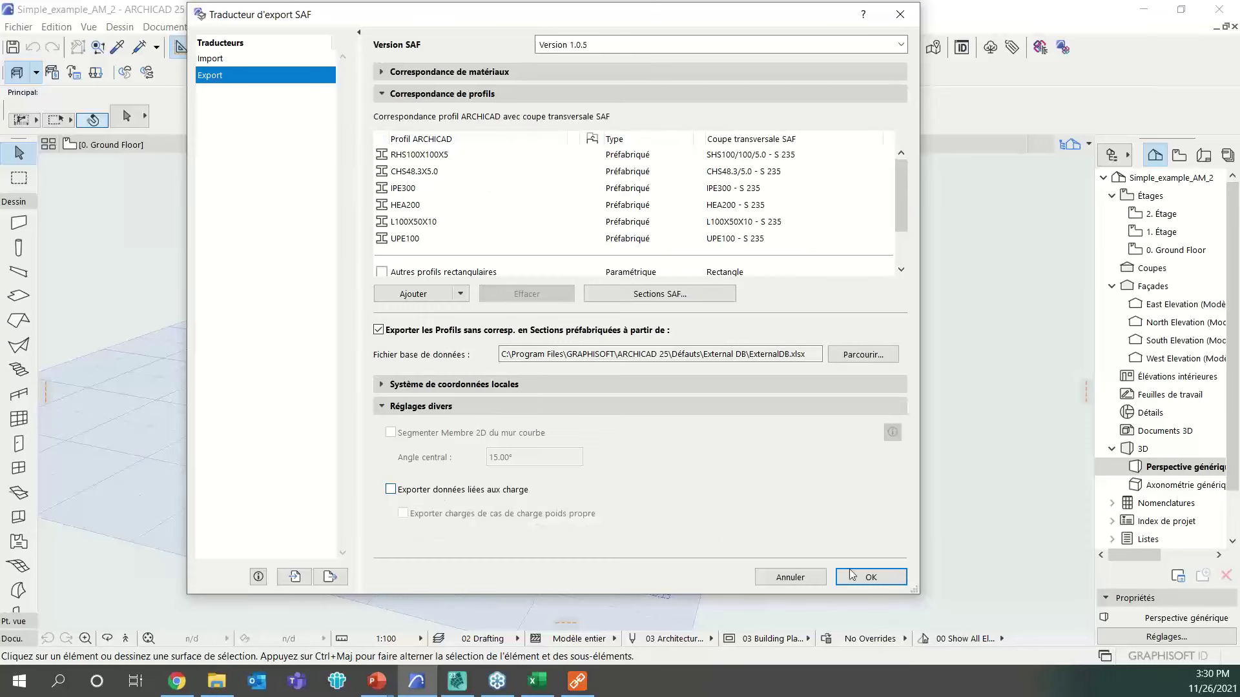
click(869, 578)
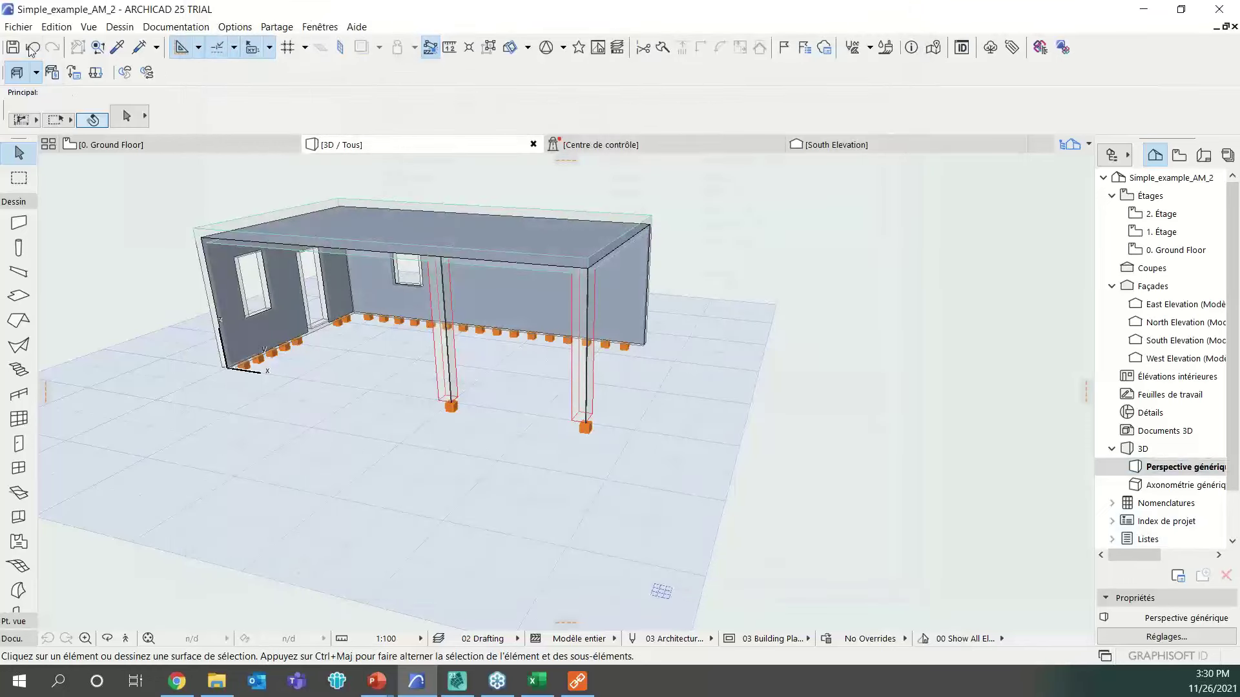
Export the entire project to BIMcloud as a SAF file, overwriting Simple_example_AM_1.xlsx in SCIA Integration / 03_webinaire_FR / Webinaire.
click(19, 26)
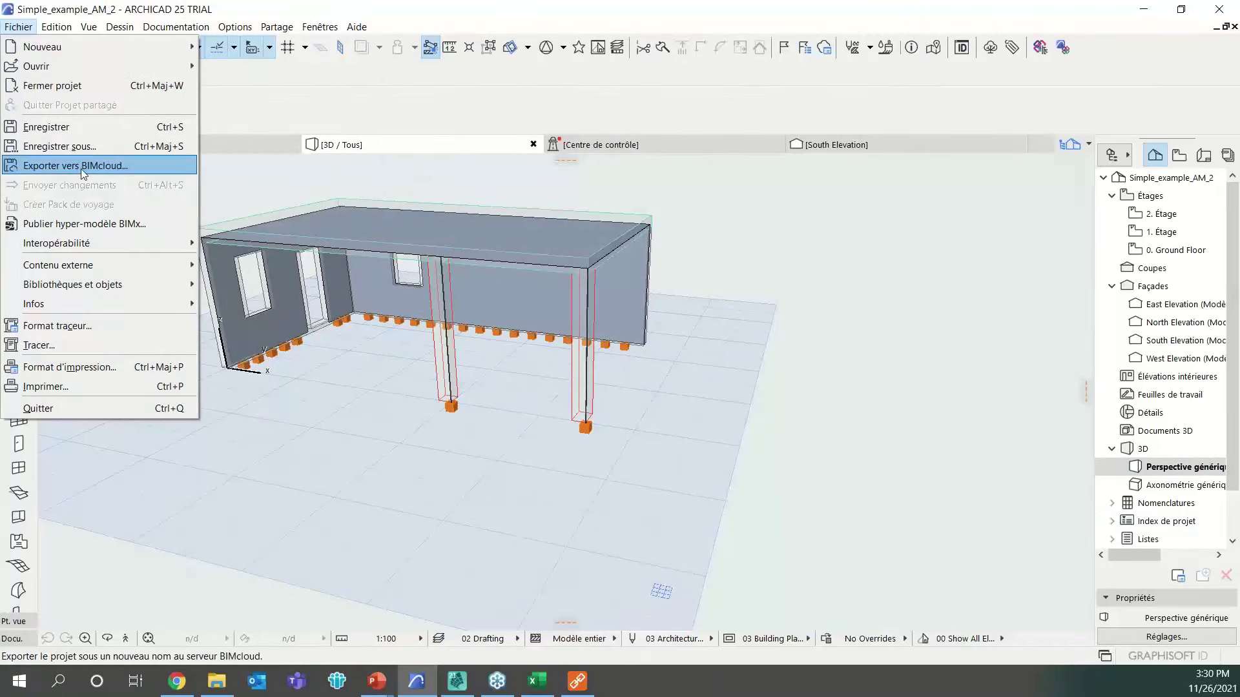
click(79, 168)
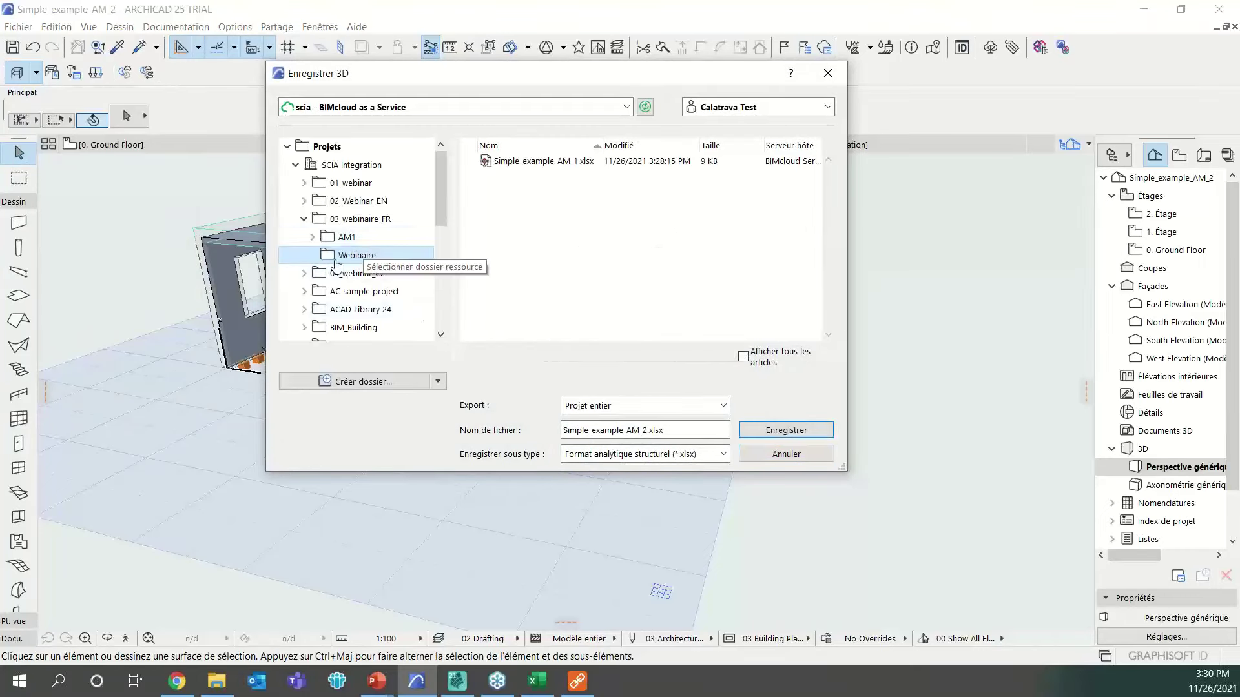
click(563, 169)
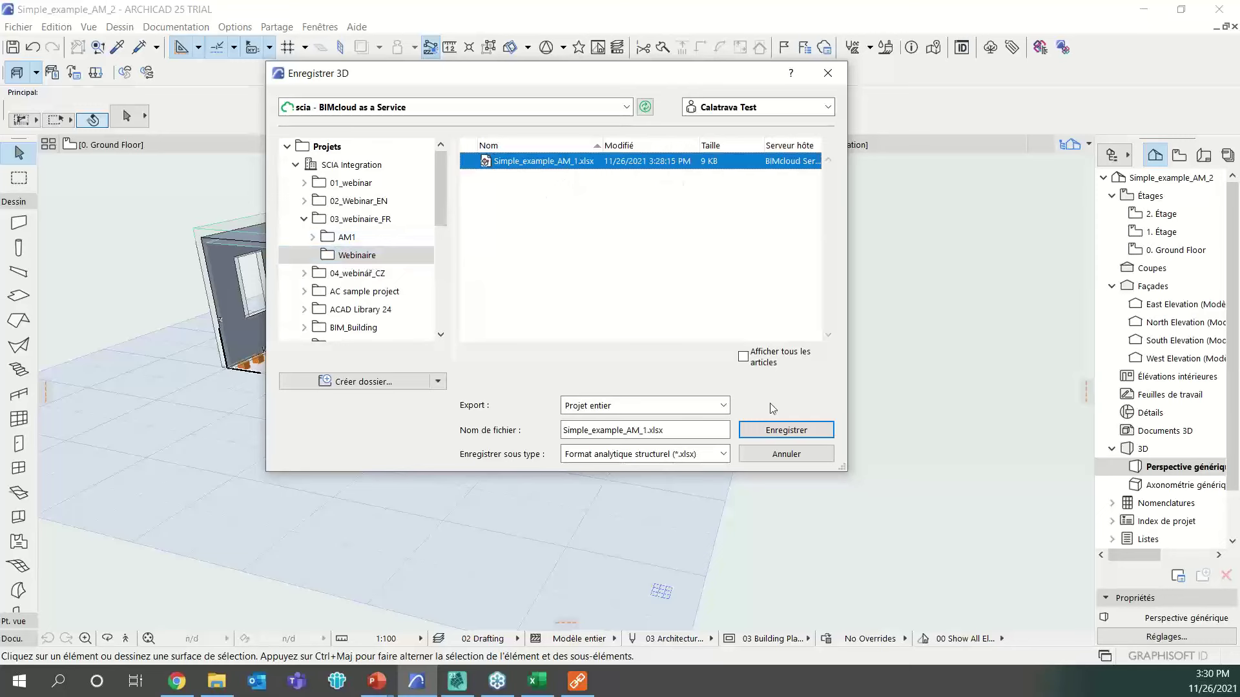
click(785, 430)
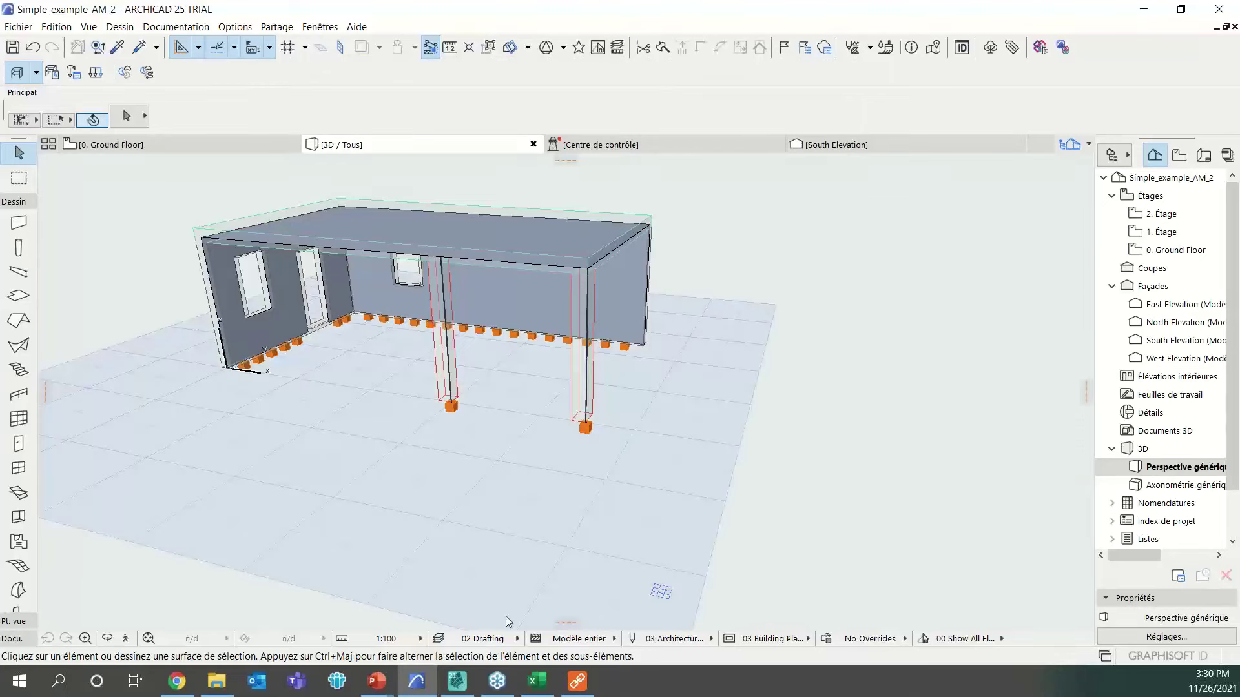
Switch to SCIA Engineer and update the project from BIMcloud with version 2 of Simple_example_AM_1.xlsx in SCIA Integration / 03_webinaire_FR / Webinaire.
click(457, 681)
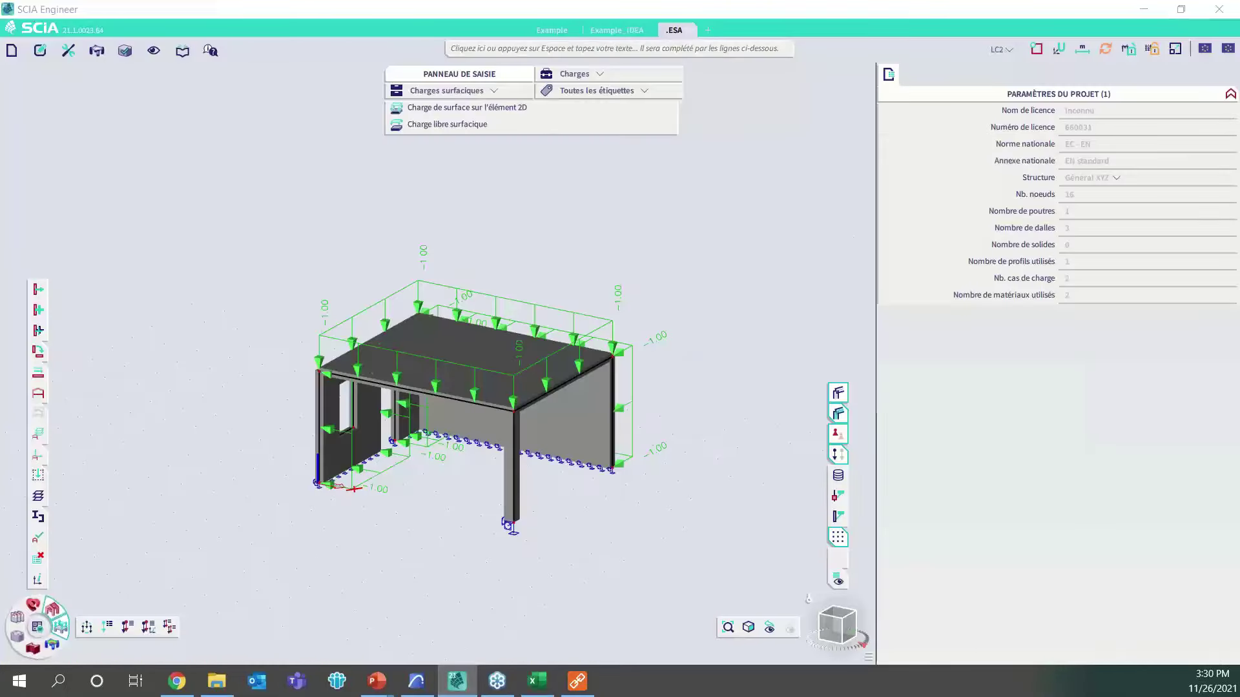
click(11, 51)
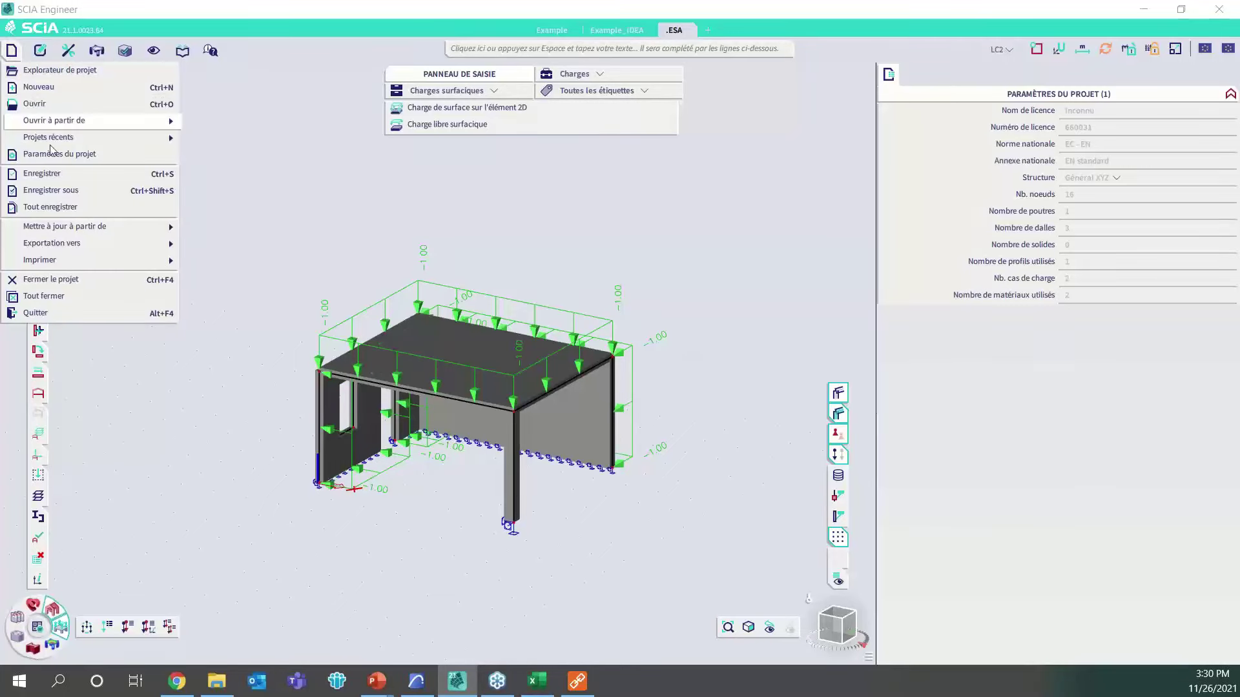
mouse_move(86, 233)
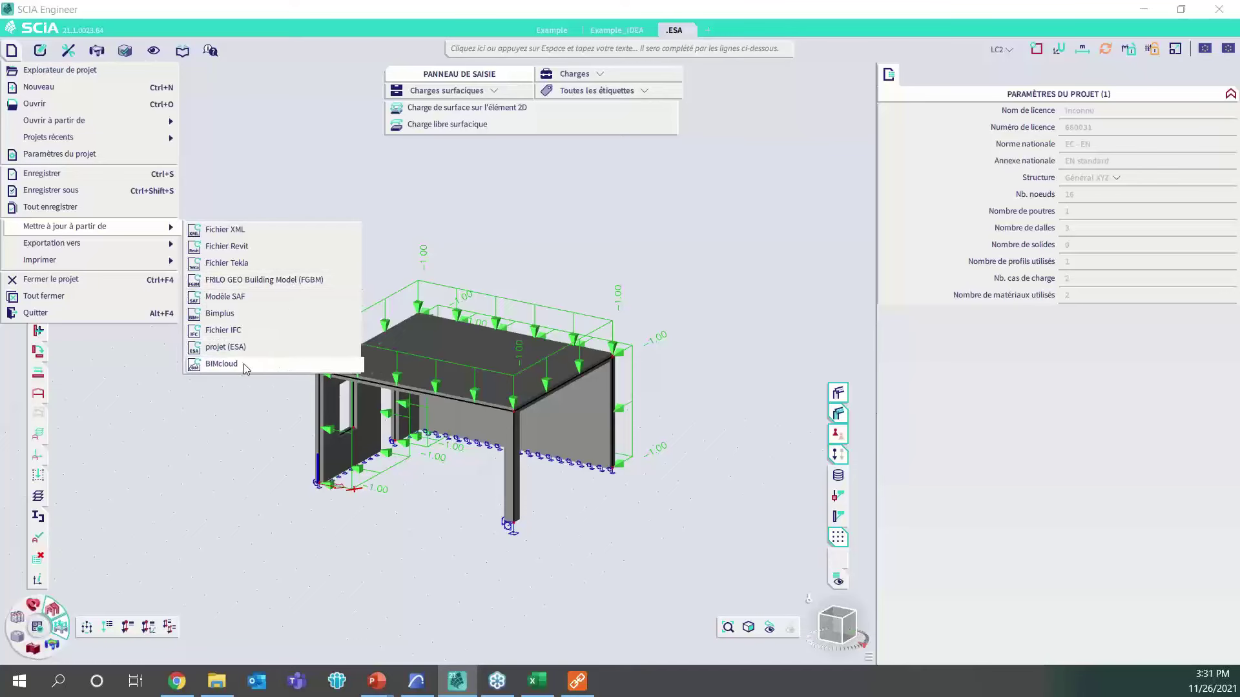
click(266, 370)
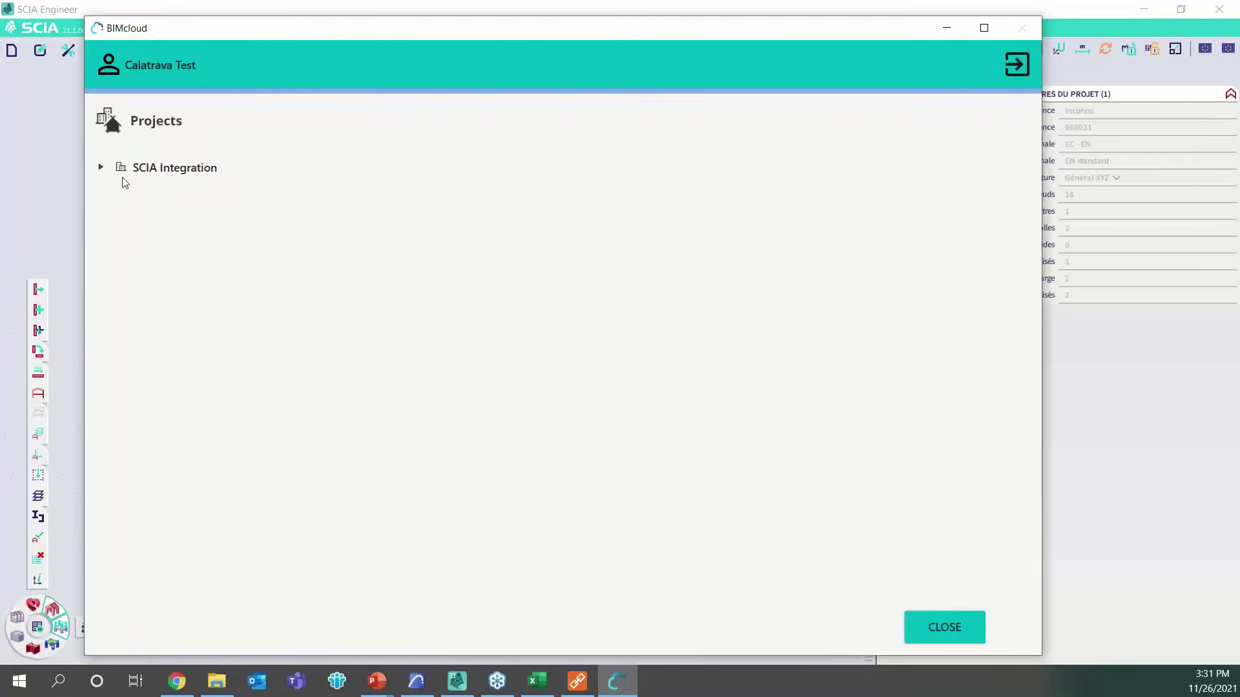
click(101, 168)
scroll(188, 291, down, 5)
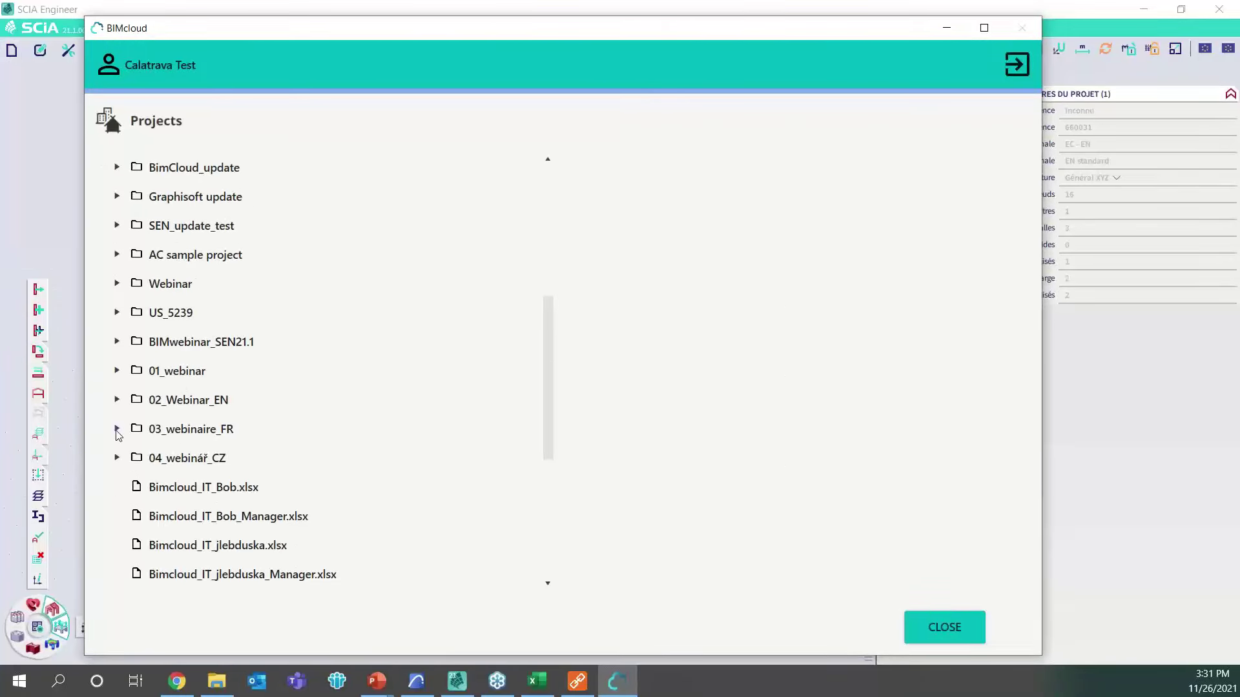
click(117, 430)
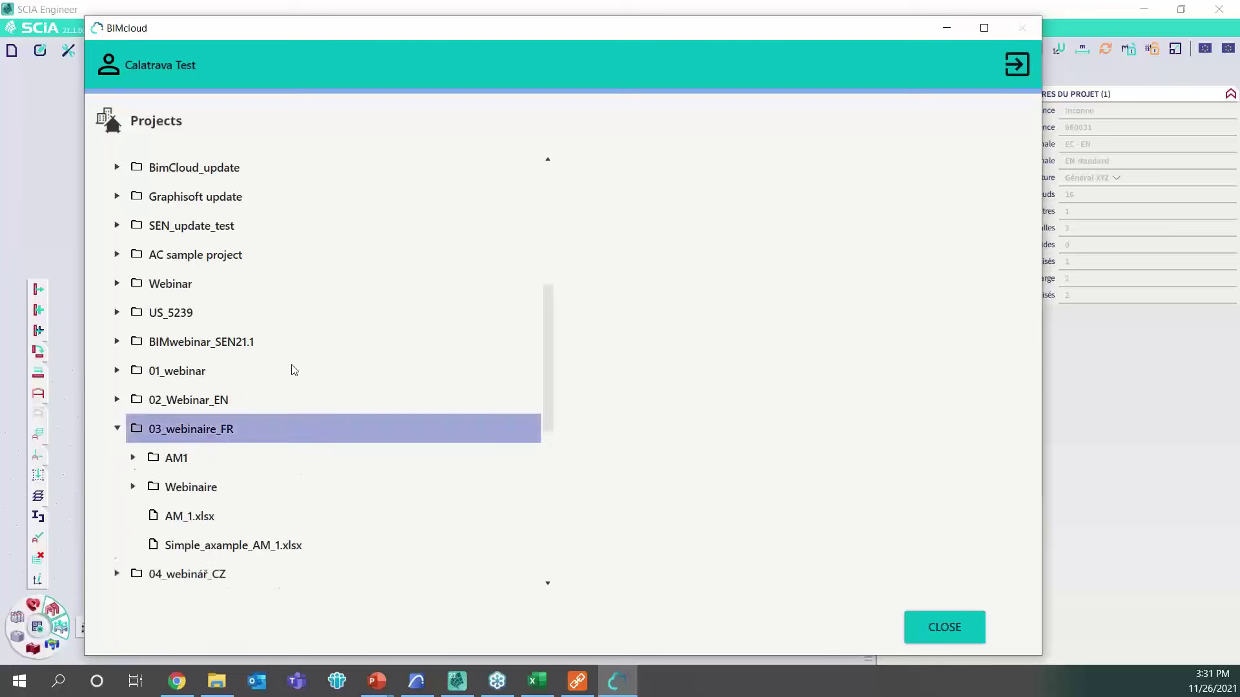
click(133, 488)
click(202, 518)
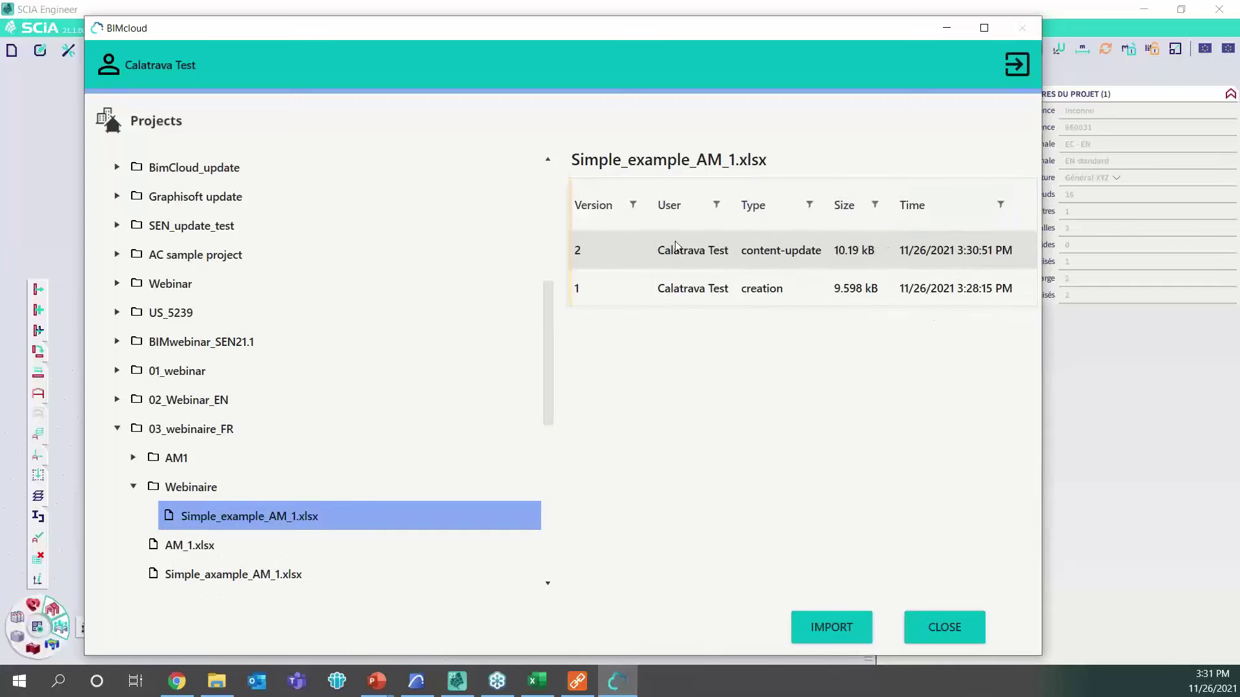
click(773, 260)
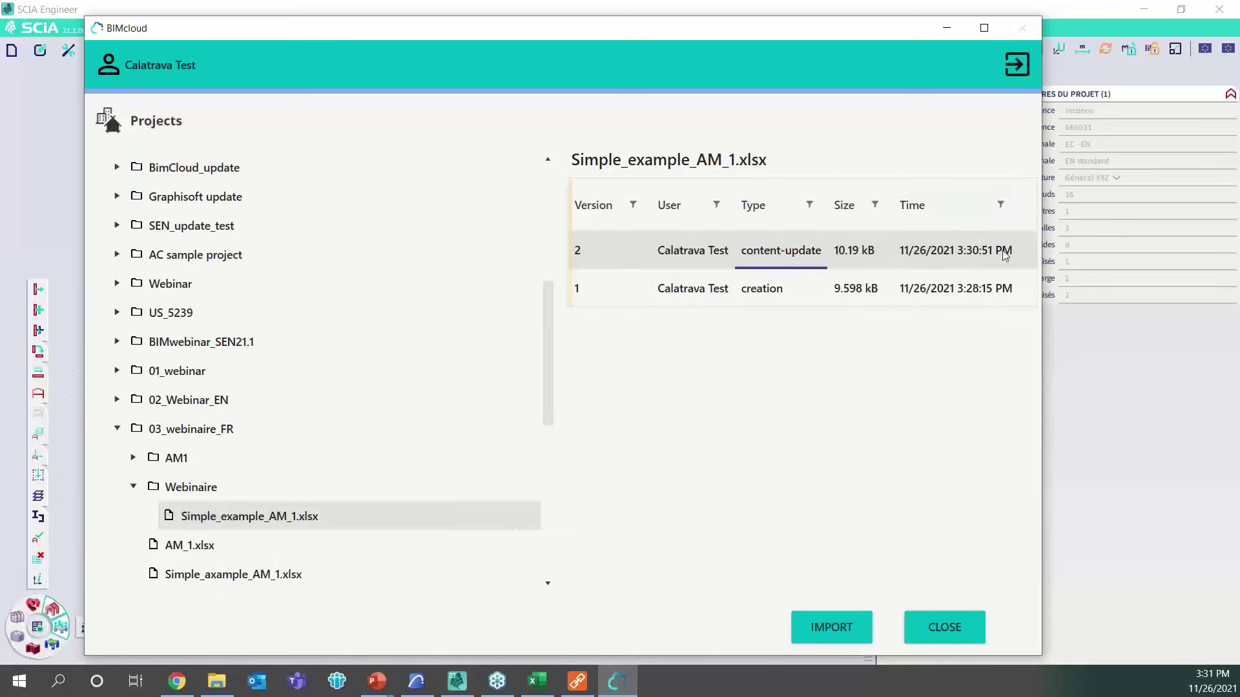
click(831, 628)
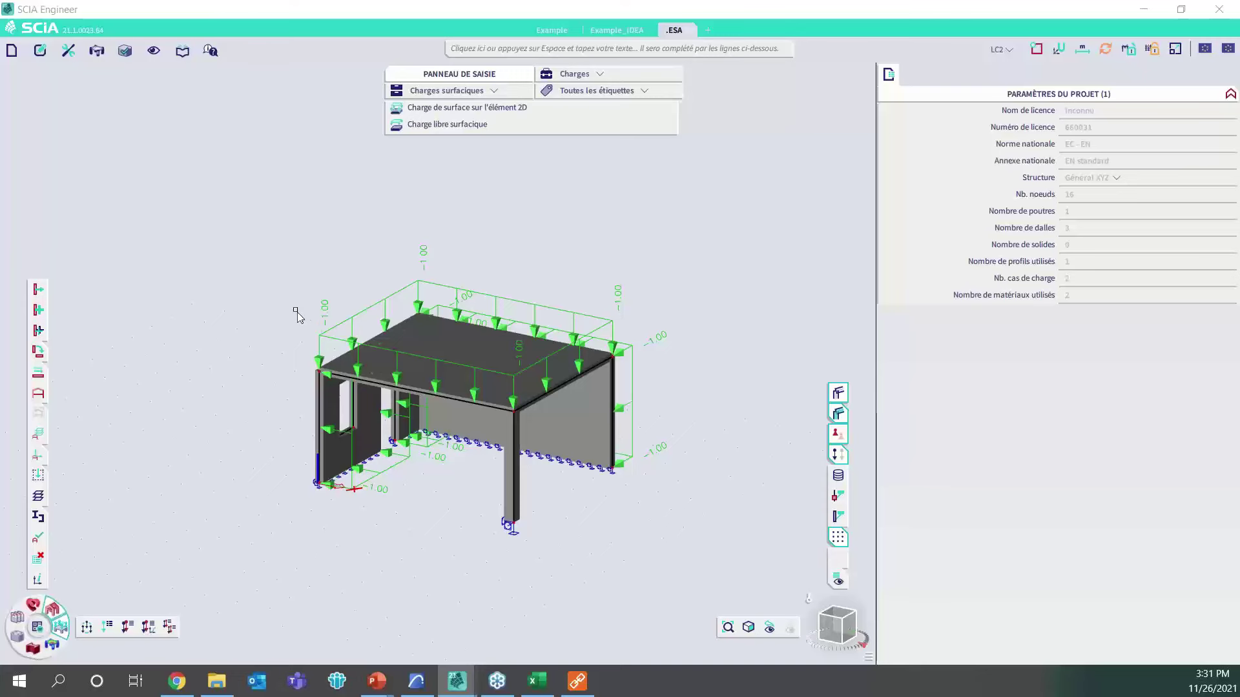
Try to start an export of the project to BIMcloud.
click(11, 50)
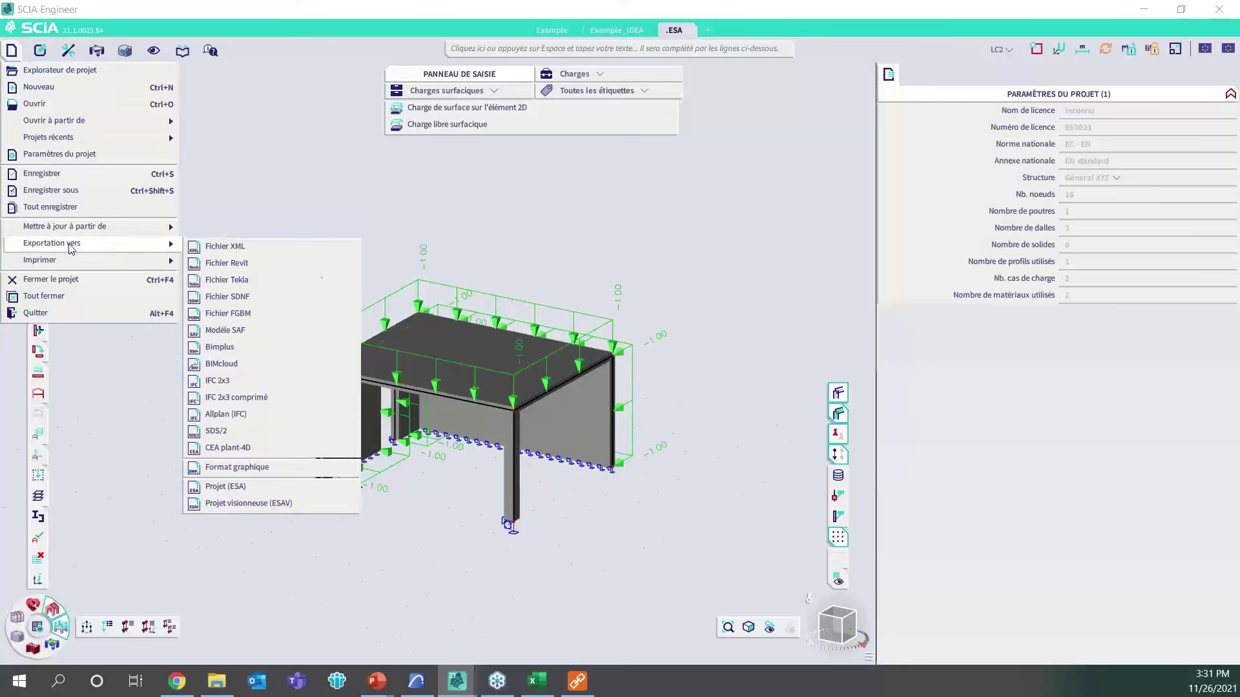
click(268, 362)
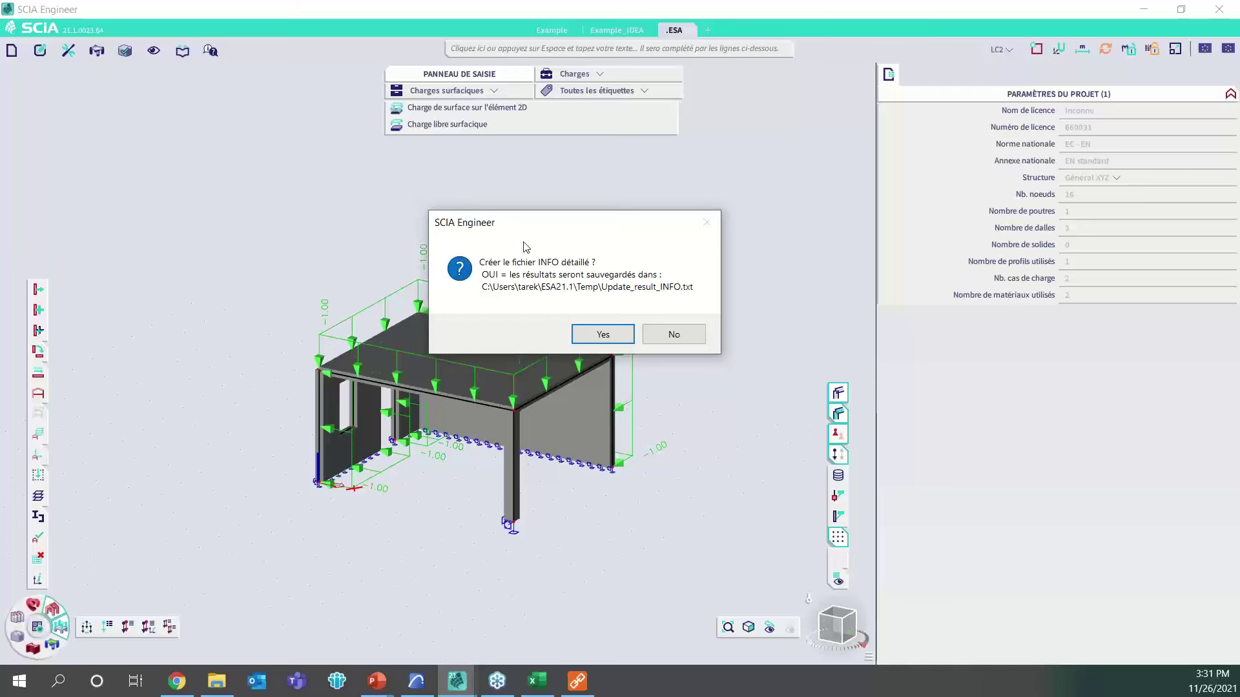
Decline the detailed INFO file for the update, then review and accept the update summary.
click(668, 340)
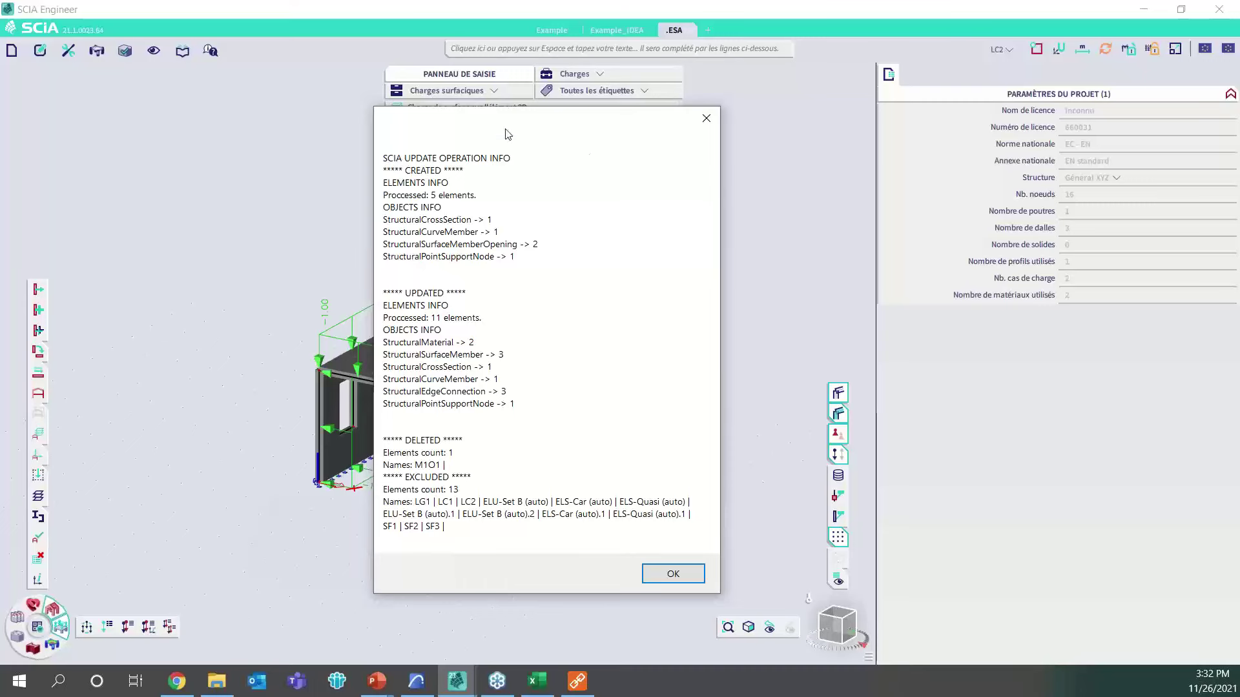
drag(495, 119, 828, 111)
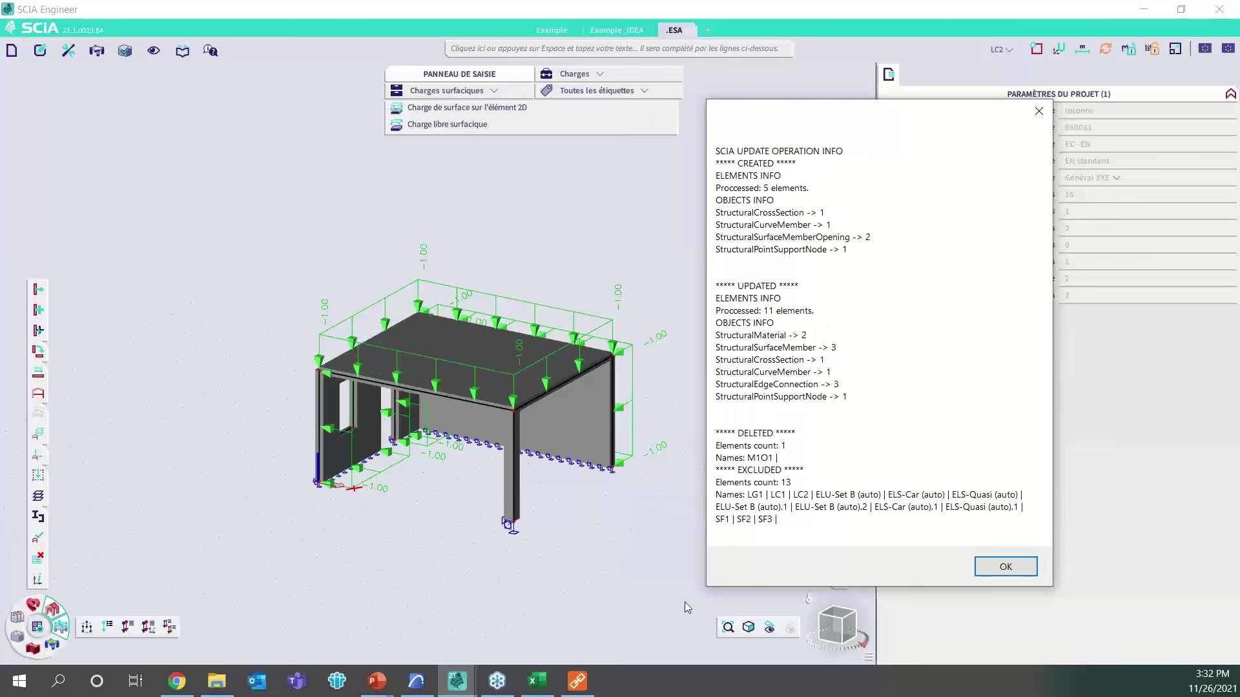
click(1005, 567)
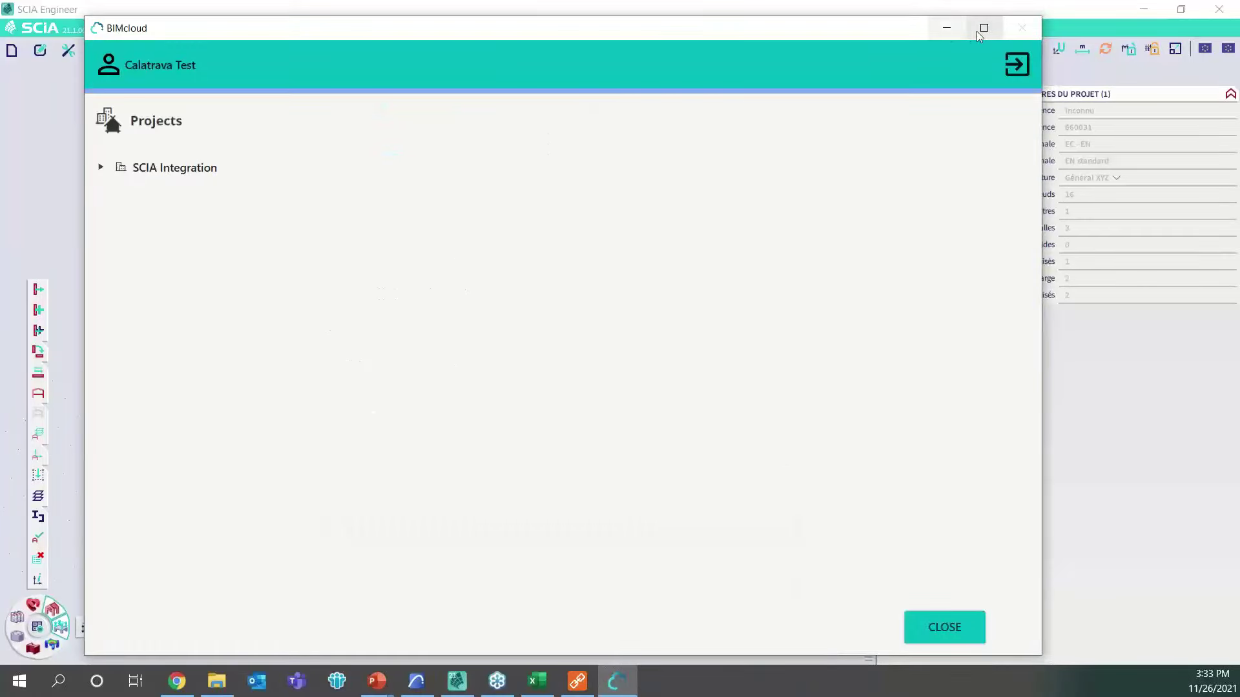
Close the BIMcloud browser without exporting and turn the view to examine the updated building's front, columns and openings.
click(946, 28)
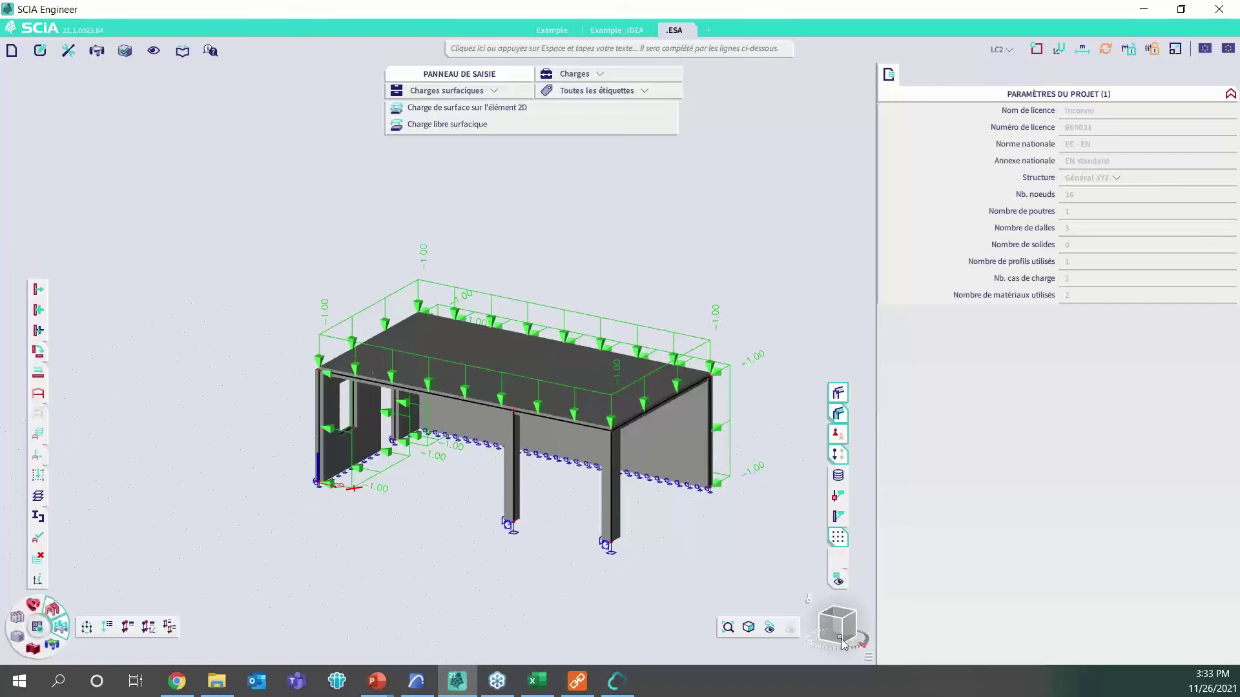
click(617, 681)
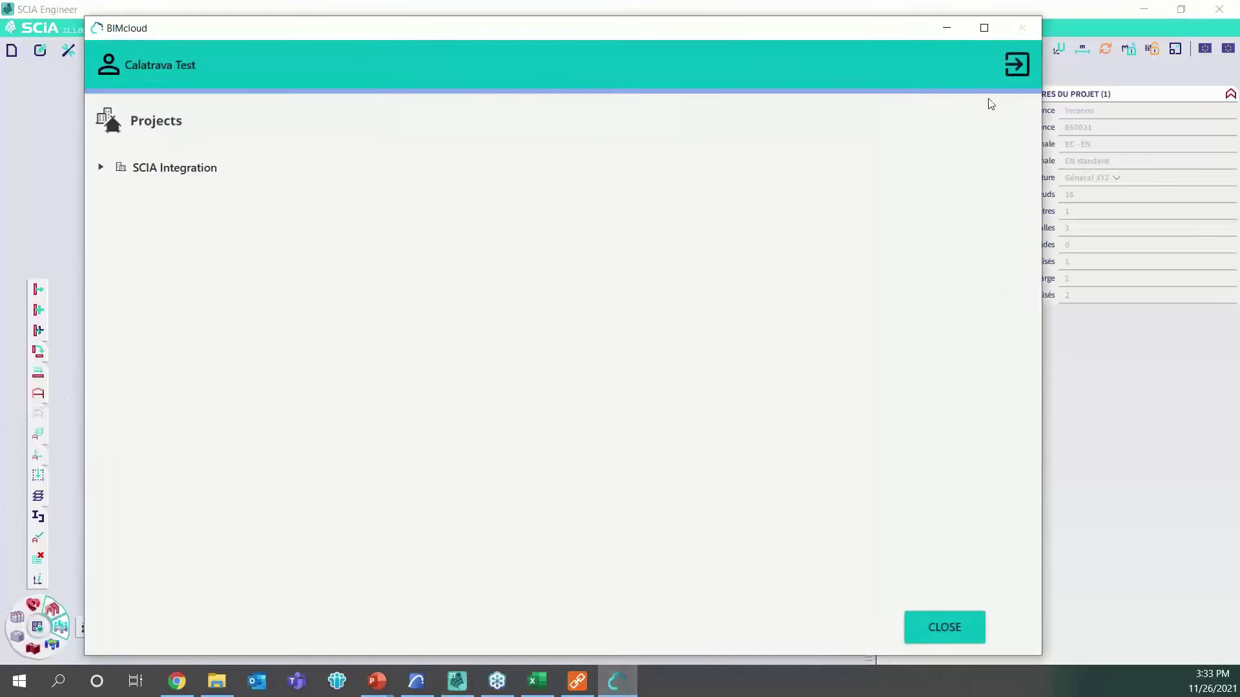
click(909, 614)
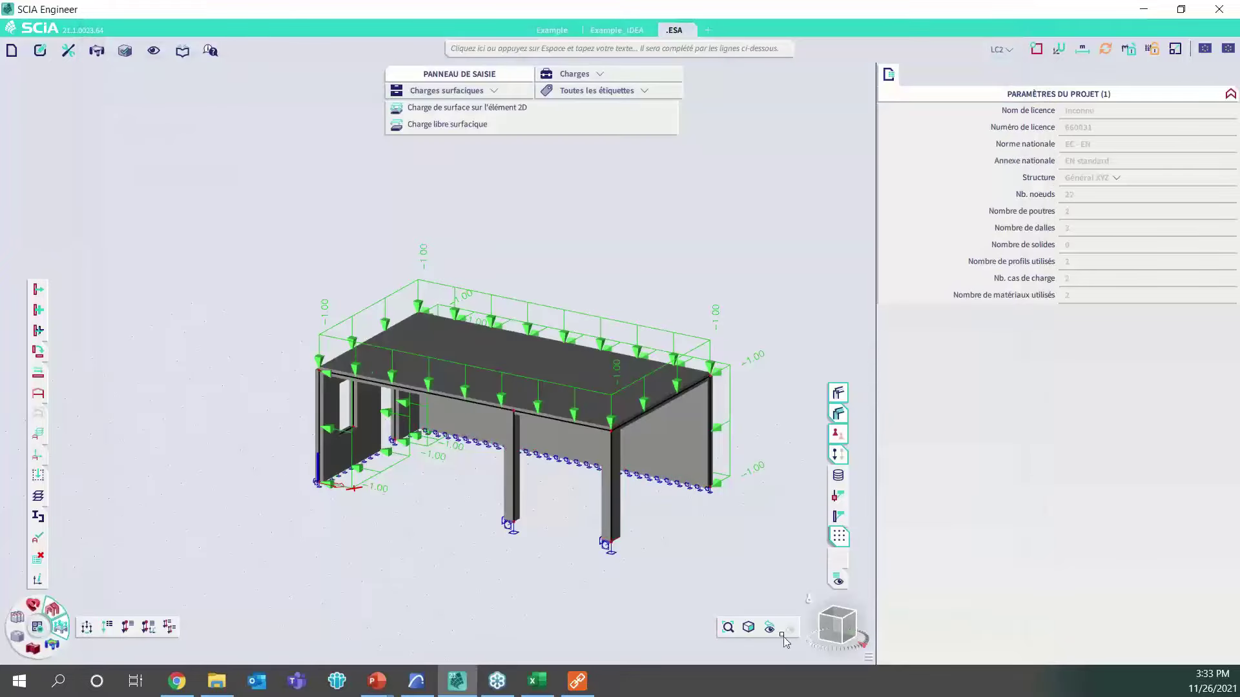
click(836, 627)
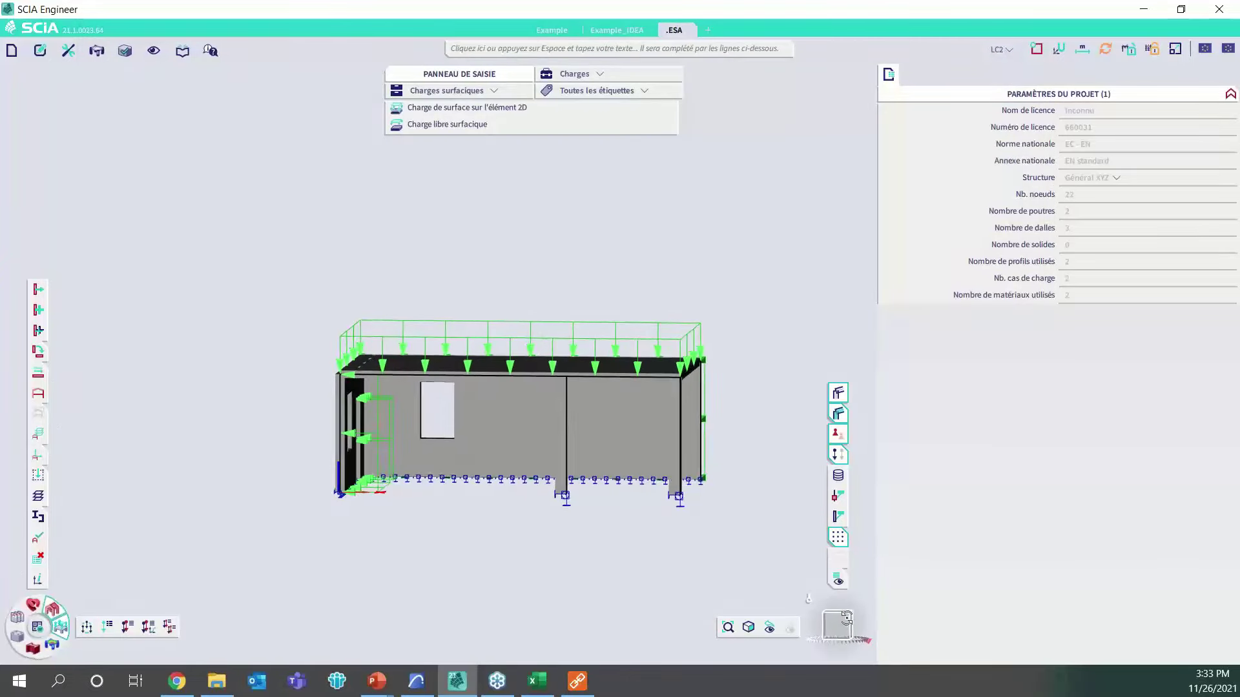
click(836, 617)
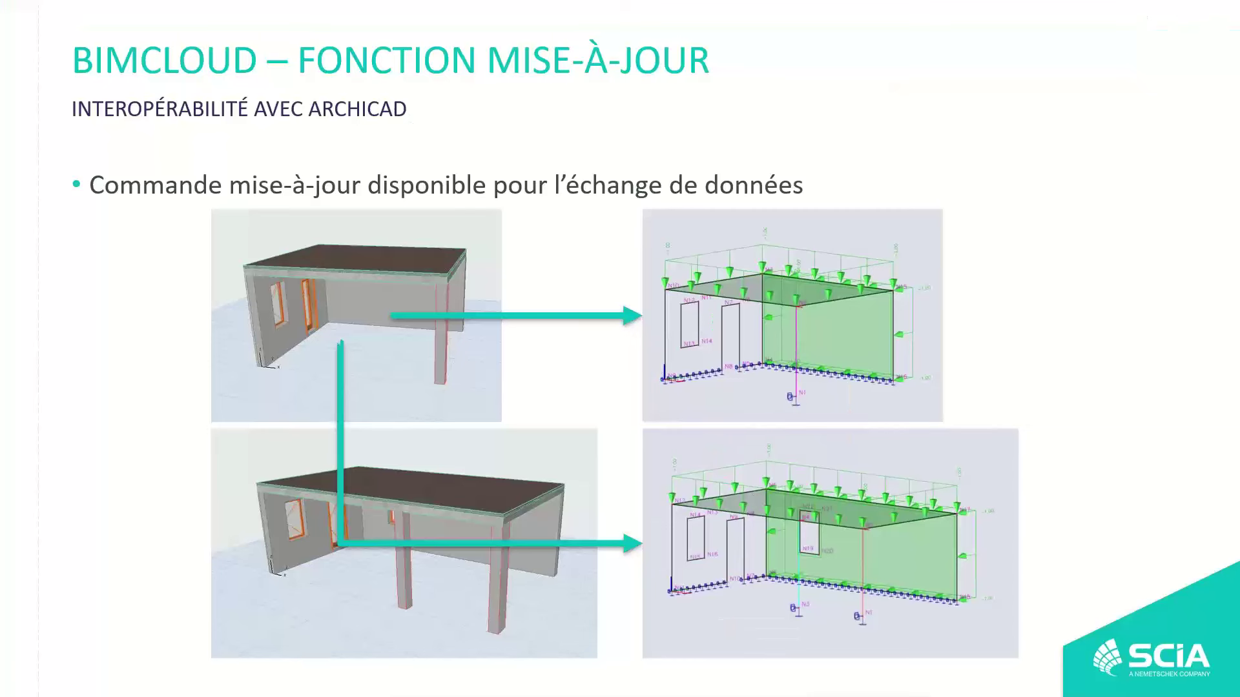
key(Right)
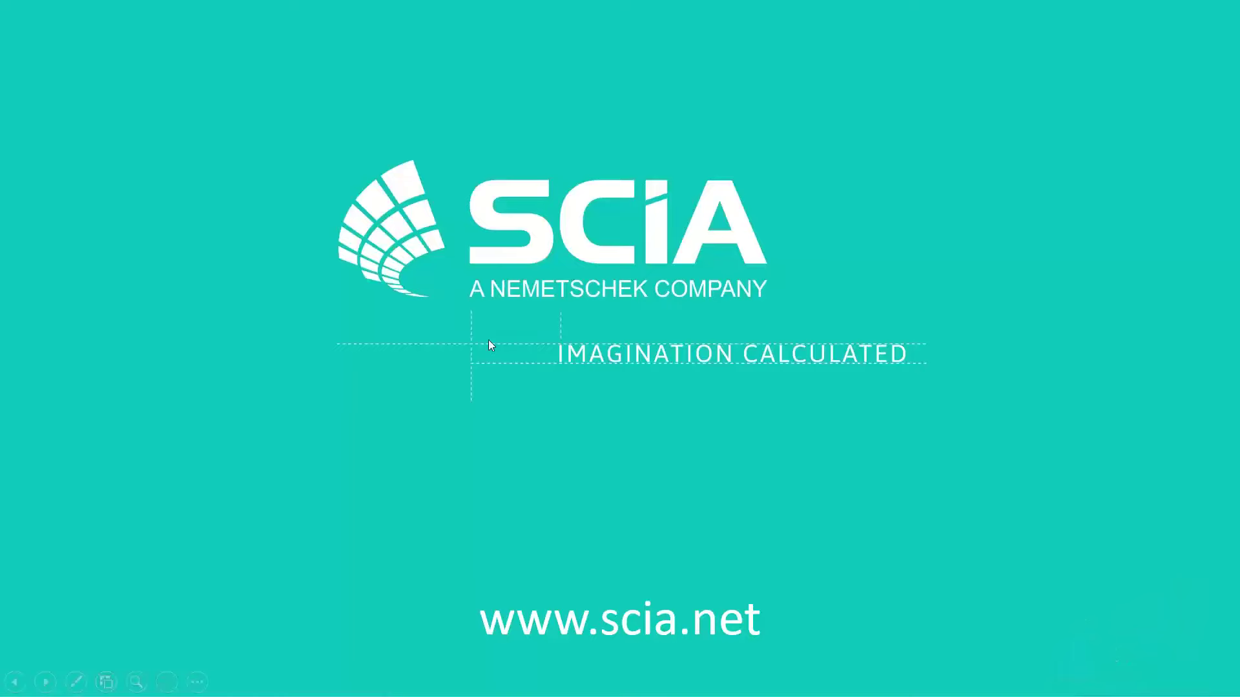